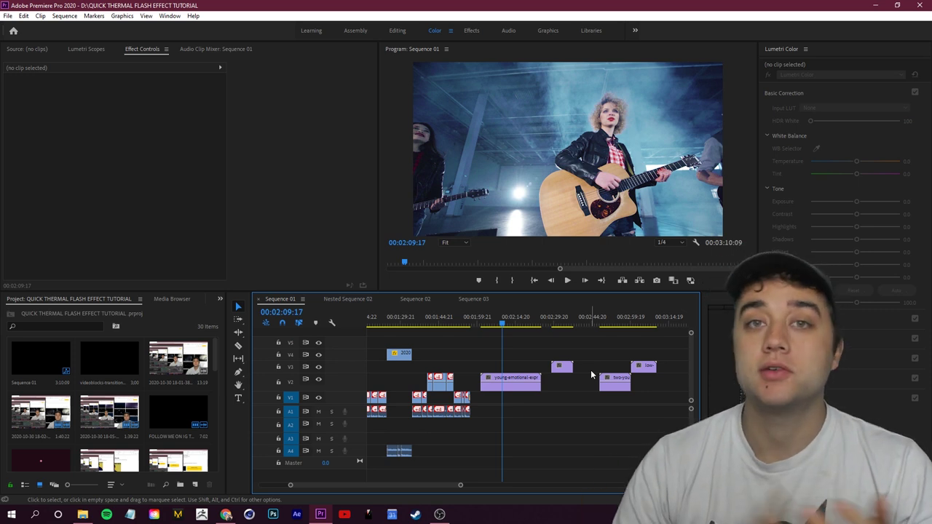
# Step: Split the guitarist clip on track V2 to isolate a 17-frame section starting at 00:02:04:06
pyautogui.moveTo(420, 329)
pyautogui.mouseDown()
pyautogui.moveTo(439, 342)
pyautogui.moveTo(594, 327)
pyautogui.moveTo(417, 339)
pyautogui.mouseUp()
pyautogui.moveTo(519, 327); pyautogui.dragTo(443, 339)
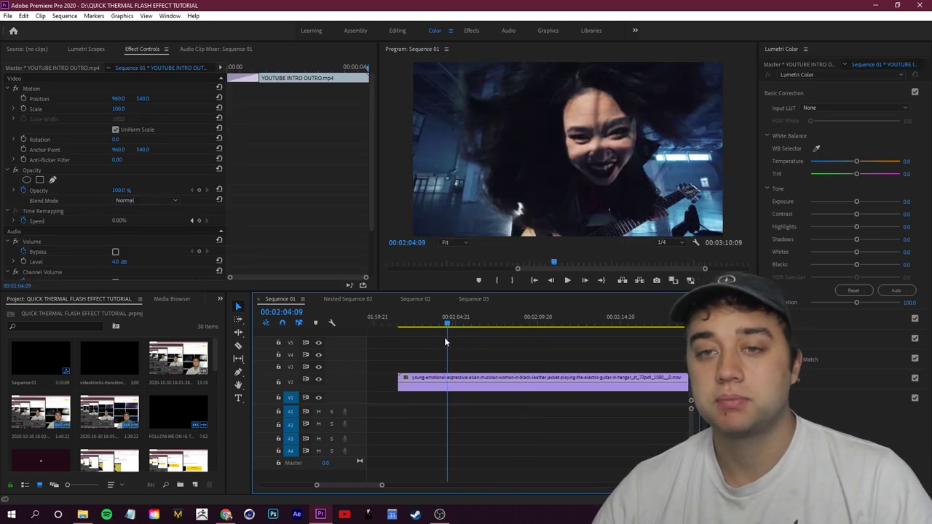
pyautogui.click(490, 386)
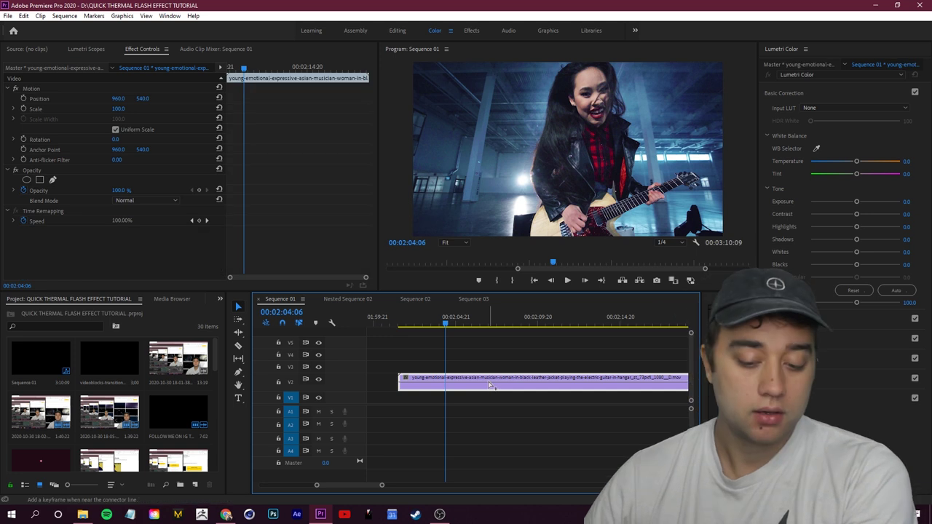
pyautogui.hotkey('ctrl', 'k')
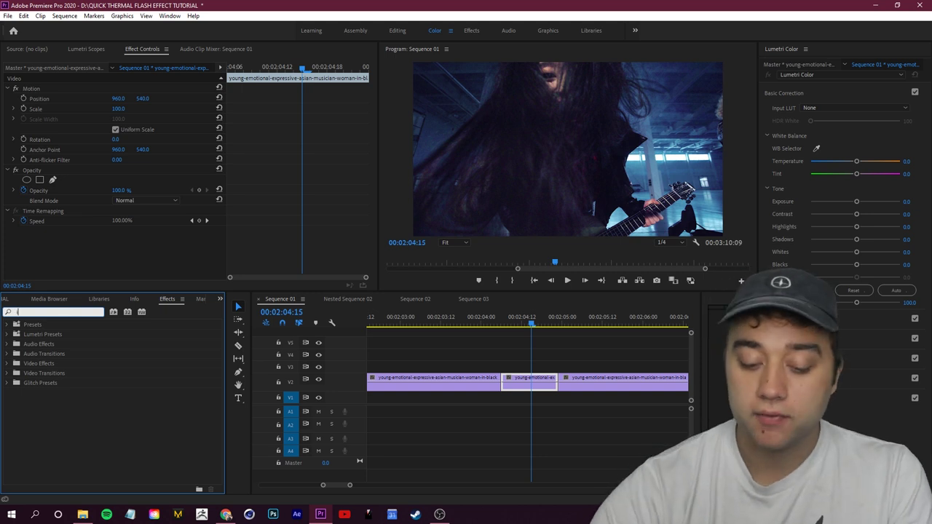
# Step: Apply the Invert video effect to the short section, using the Saturation channel blended 48% with the original
pyautogui.write('invert')
pyautogui.scroll(-3, 115, 390)
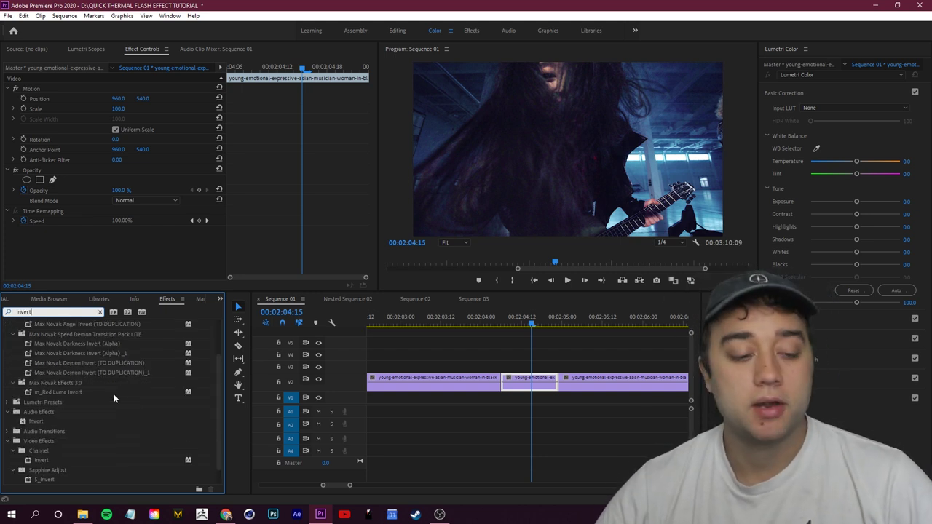
pyautogui.click(46, 441)
pyautogui.moveTo(536, 380); pyautogui.dragTo(536, 380)
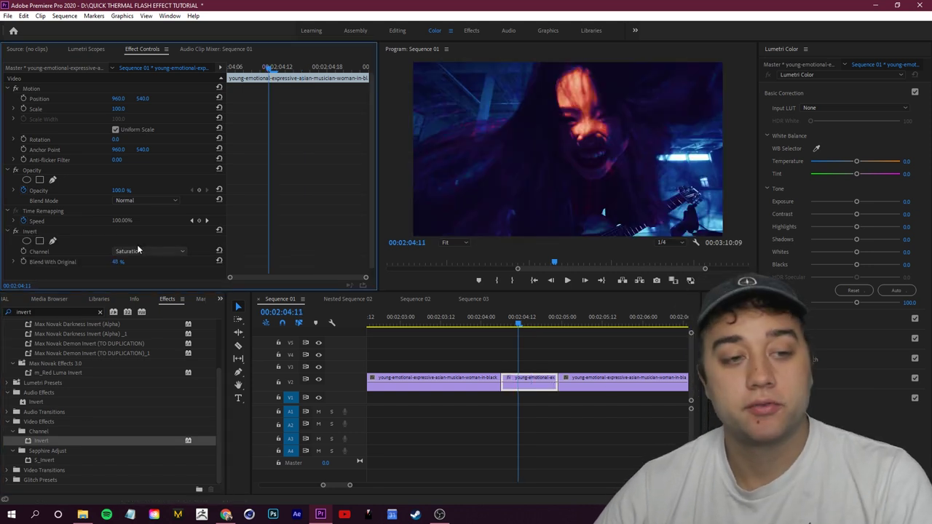
pyautogui.click(138, 250)
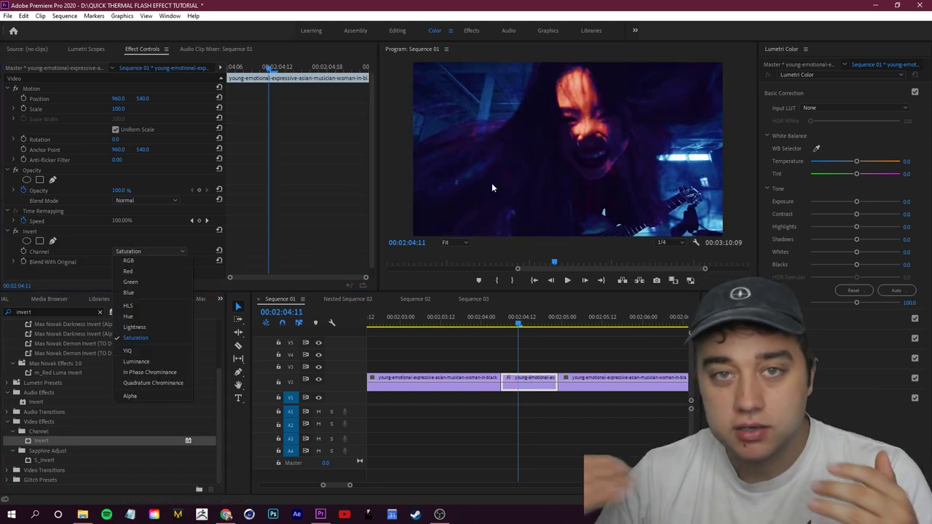
# Step: Add a second Invert effect to the short section, using the Red channel blended 71% with the original
pyautogui.click(52, 451)
pyautogui.moveTo(45, 441); pyautogui.dragTo(540, 385)
pyautogui.scroll(-3, 278, 262)
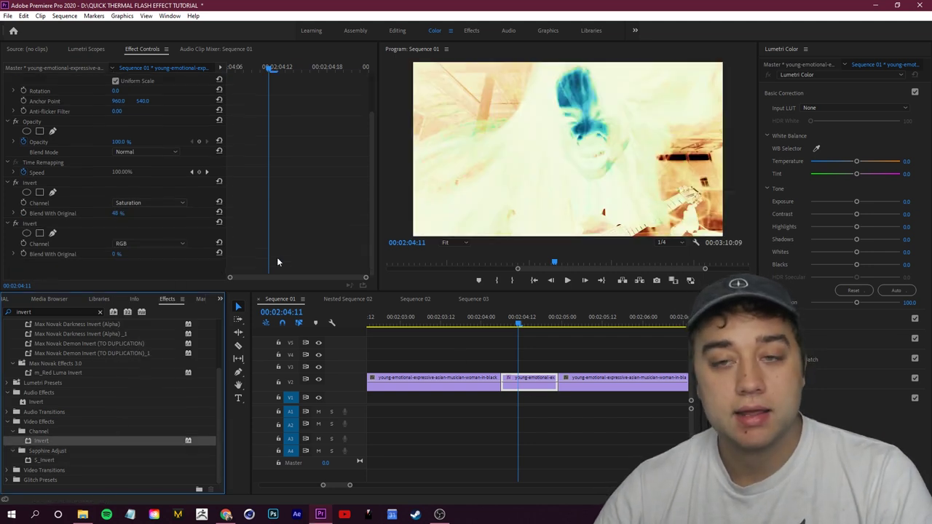
pyautogui.click(133, 247)
pyautogui.click(146, 266)
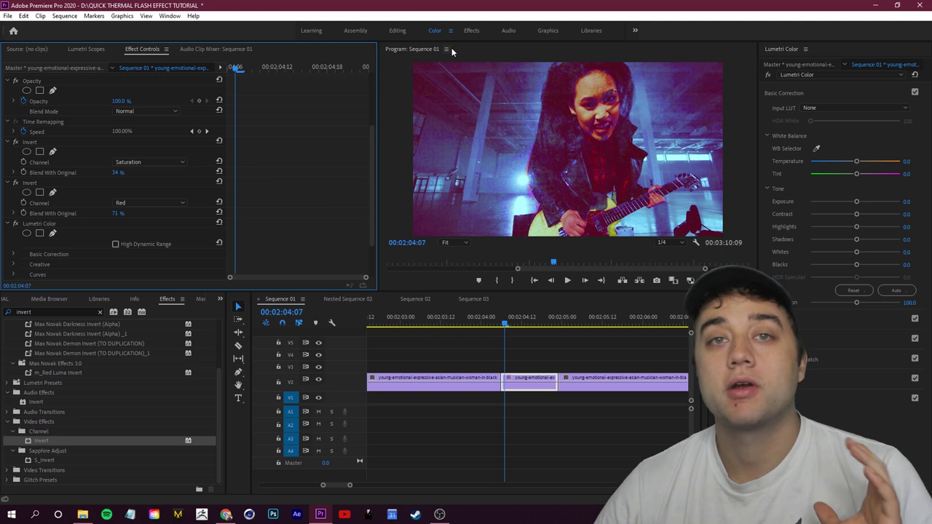
# Step: Grade the short section in Lumetri Color with temperature 40.5, contrast 82.7, highlights 60 and shadows -100
pyautogui.click(779, 94)
pyautogui.click(786, 94)
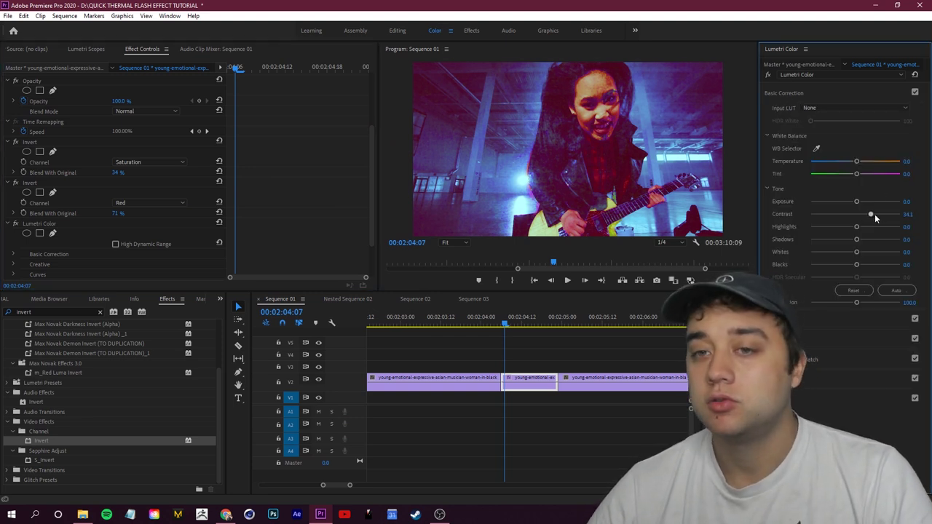
pyautogui.moveTo(857, 161); pyautogui.dragTo(864, 164)
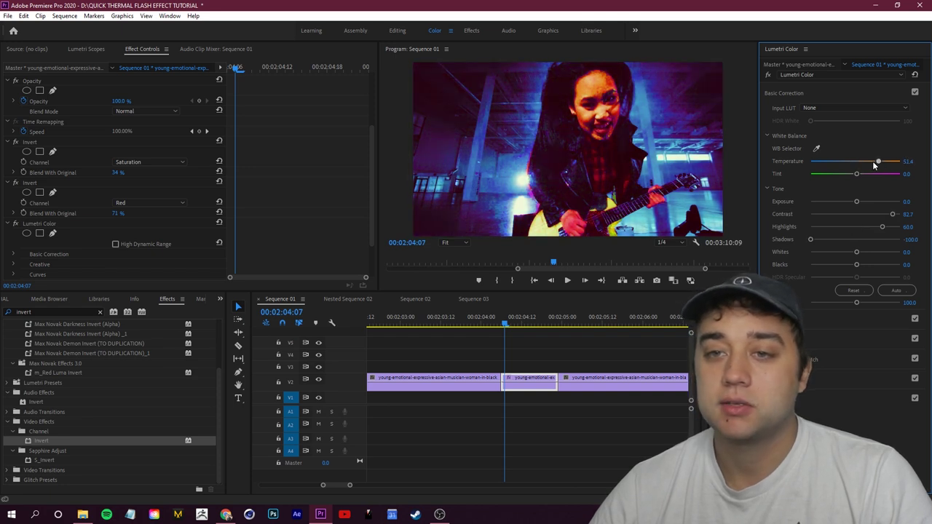
# Step: Duplicate the graded section onto track V3 and remove all effect attributes from the original on V2
pyautogui.moveTo(531, 378); pyautogui.dragTo(540, 371)
pyautogui.moveTo(533, 351); pyautogui.dragTo(557, 345)
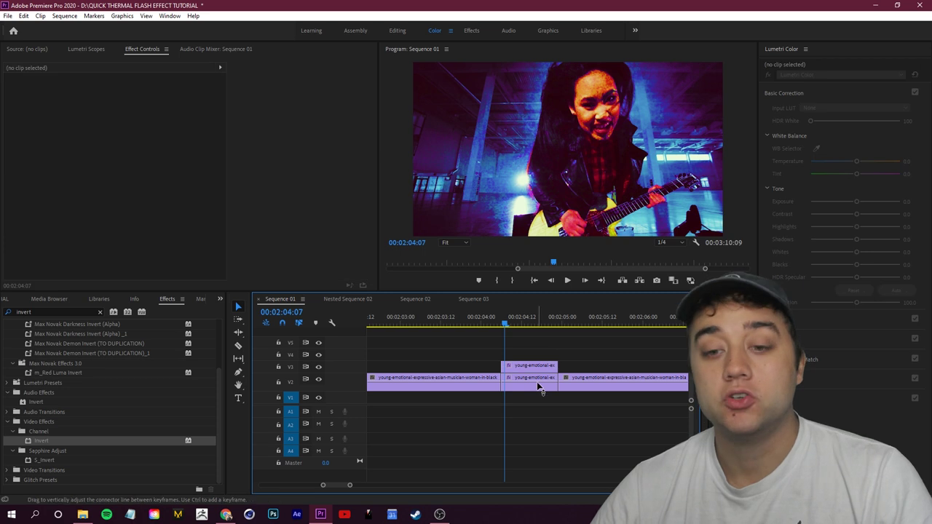
pyautogui.click(539, 387)
pyautogui.rightClick(539, 379)
pyautogui.click(575, 89)
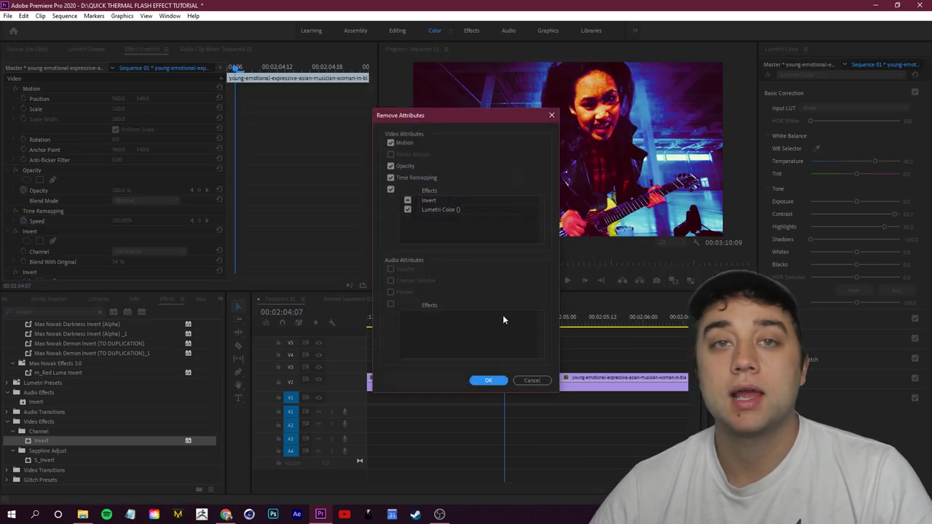
pyautogui.click(488, 381)
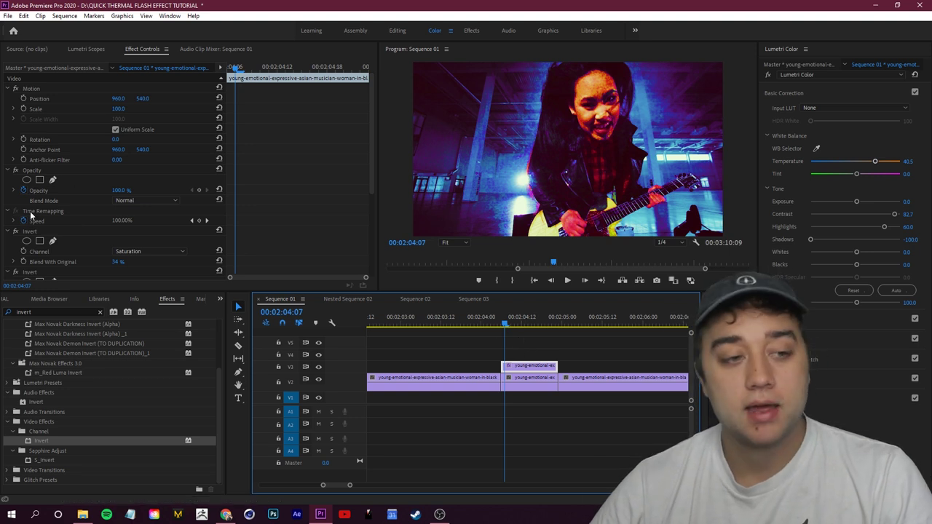
# Step: Try the Linear Burn blend mode on the V3 copy, return it to Normal and lower its opacity to 35%
pyautogui.scroll(-2, 49, 217)
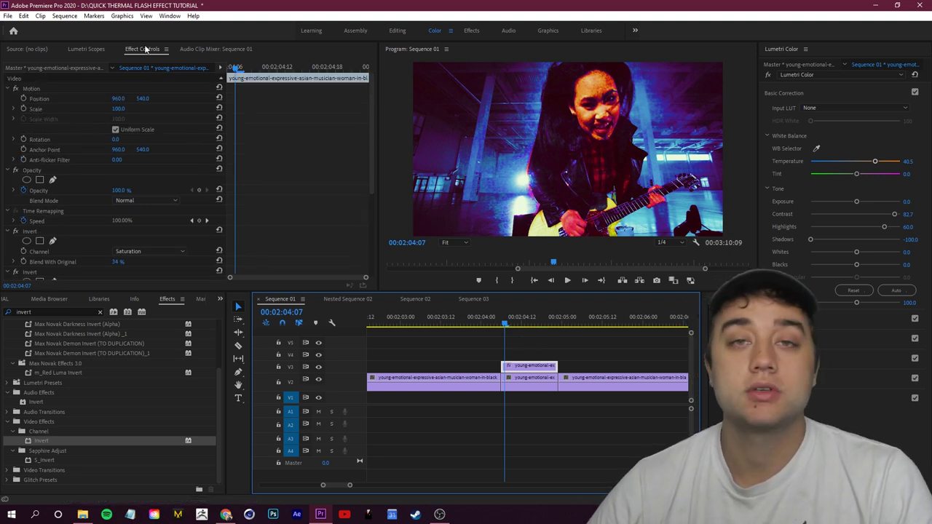
pyautogui.click(146, 201)
pyautogui.click(142, 264)
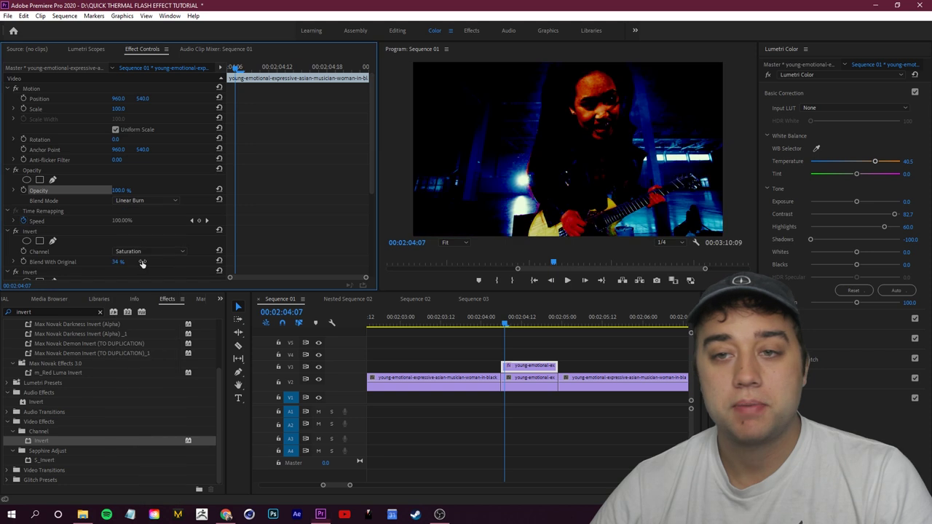
pyautogui.click(147, 200)
pyautogui.click(157, 367)
pyautogui.moveTo(121, 190); pyautogui.dragTo(86, 190)
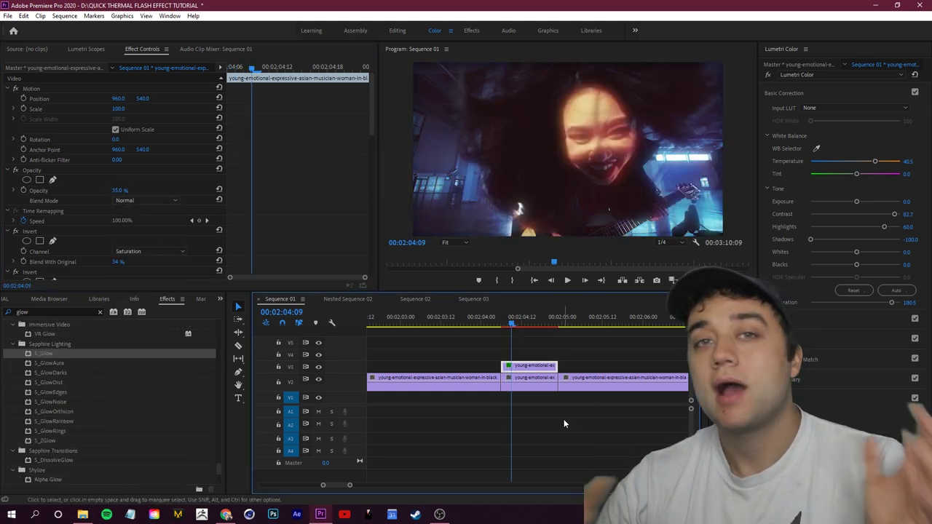
# Step: Examine the V3 copy's look across its frames and its Invert, Lumetri Color and S_Glow settings
pyautogui.click(521, 326)
pyautogui.moveTo(521, 327); pyautogui.dragTo(514, 327)
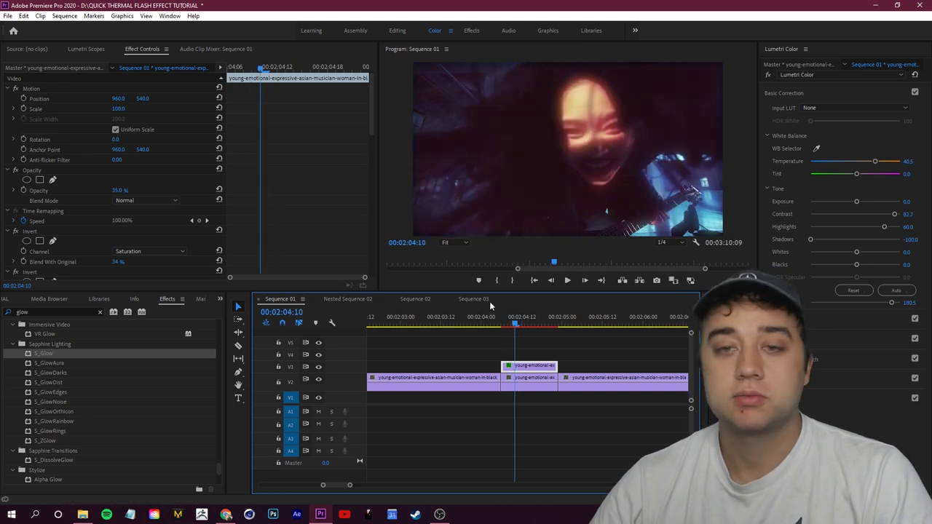
pyautogui.scroll(-3, 71, 177)
pyautogui.click(32, 126)
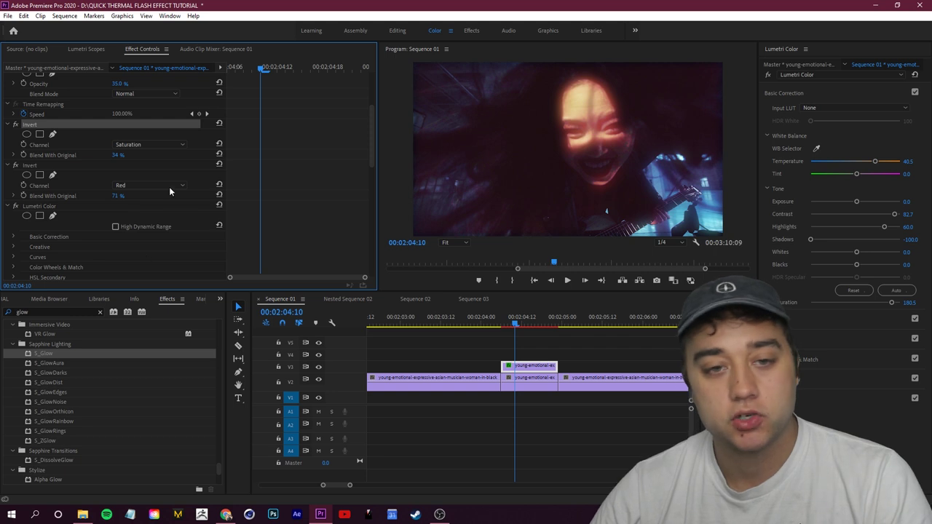
pyautogui.scroll(-4, 230, 193)
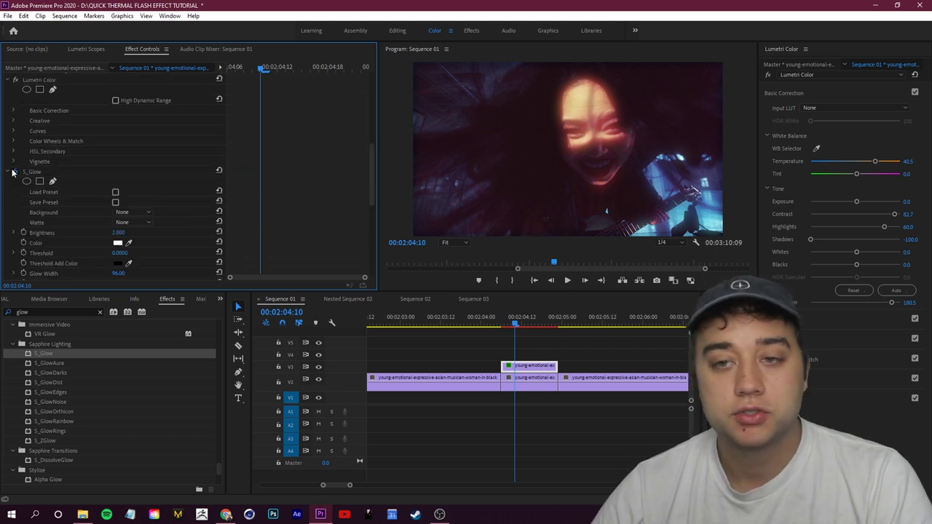
pyautogui.moveTo(515, 327)
pyautogui.mouseDown()
pyautogui.moveTo(550, 327)
pyautogui.moveTo(499, 327)
pyautogui.moveTo(518, 327)
pyautogui.mouseUp()
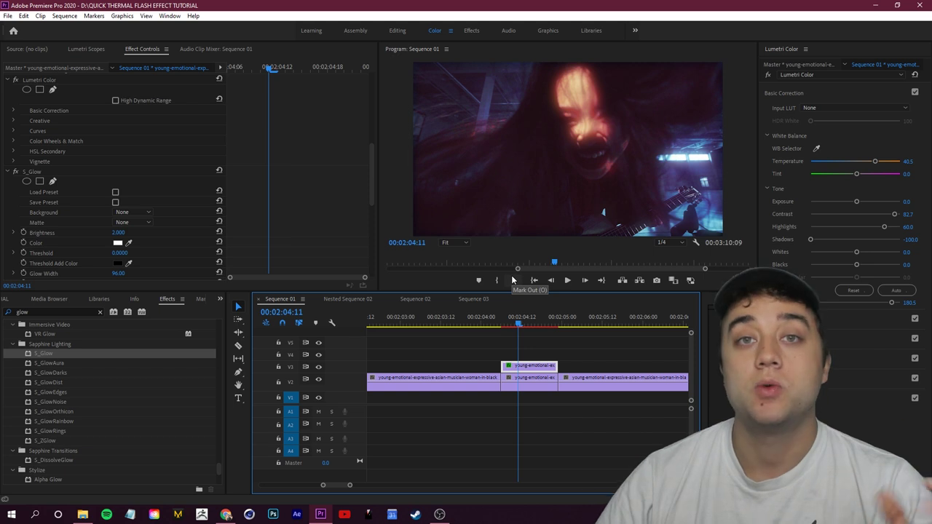
# Step: Duplicate the clean V2 section onto track V5 and replace that copy with an After Effects composition
pyautogui.moveTo(537, 382); pyautogui.dragTo(548, 343)
pyautogui.click(567, 344)
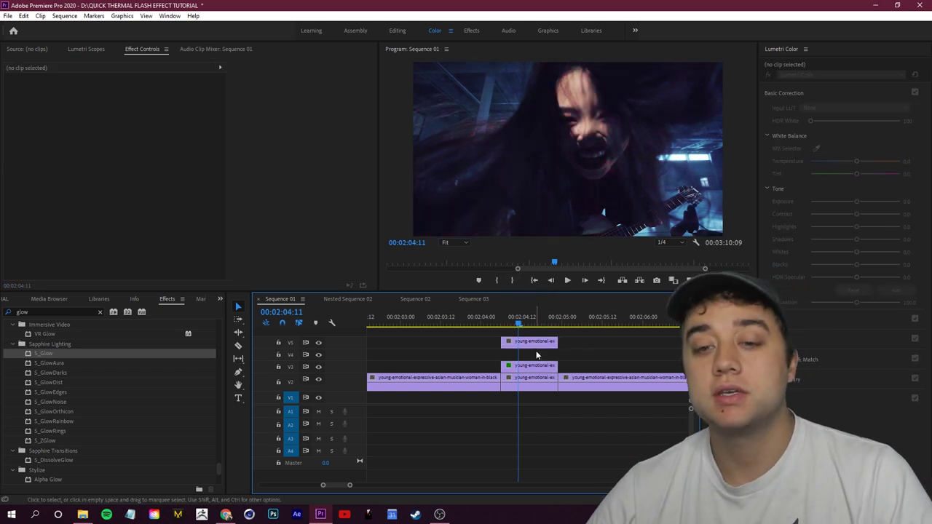
pyautogui.click(537, 344)
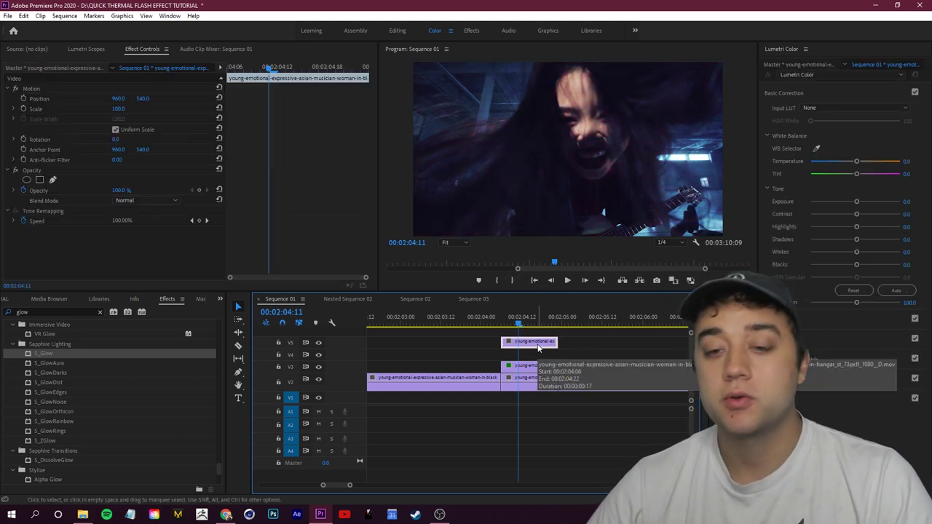
pyautogui.rightClick(537, 348)
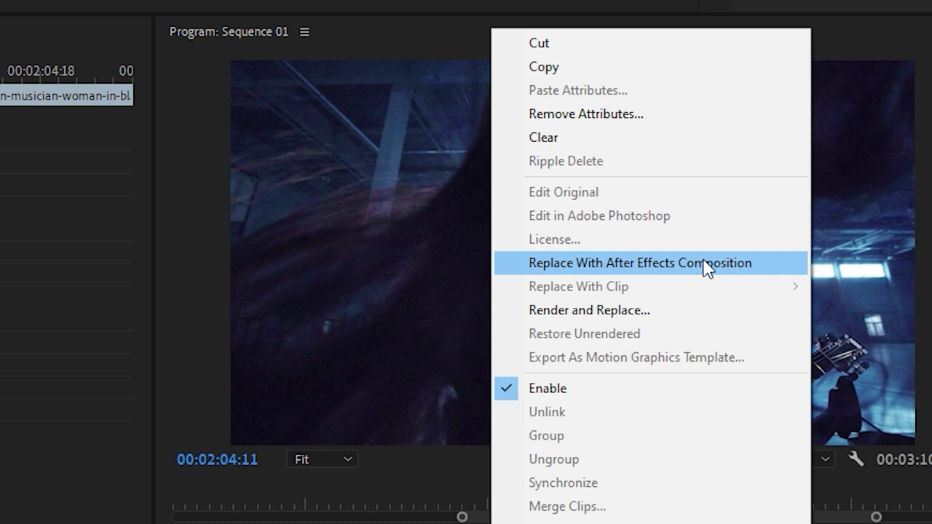
pyautogui.click(706, 268)
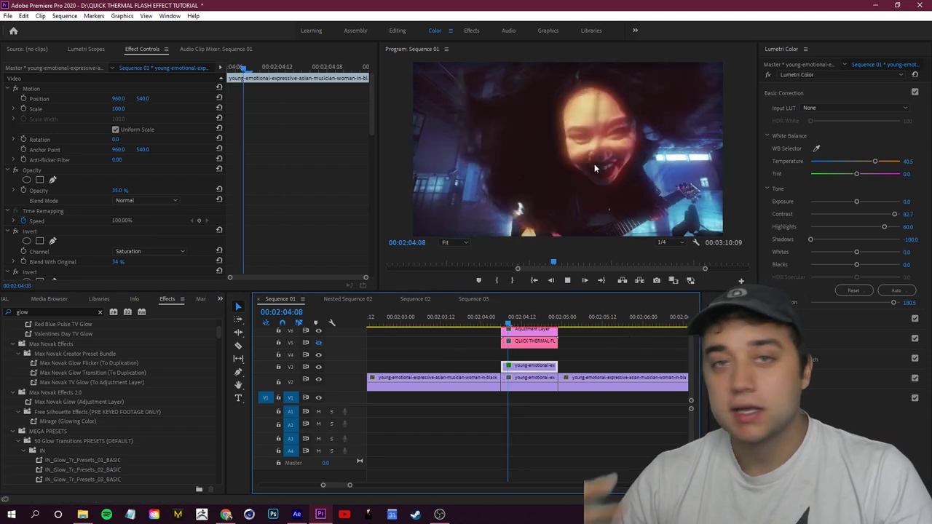
pyautogui.click(523, 320)
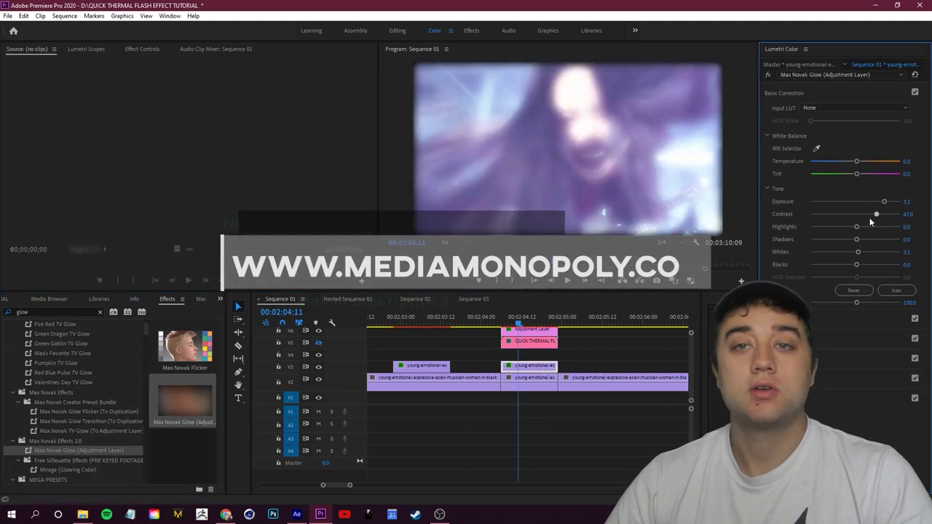
pyautogui.moveTo(885, 200)
pyautogui.mouseDown()
pyautogui.moveTo(865, 204)
pyautogui.moveTo(873, 207)
pyautogui.mouseUp()
pyautogui.hotkey('ctrl', 'z')
pyautogui.hotkey('ctrl', 'z')
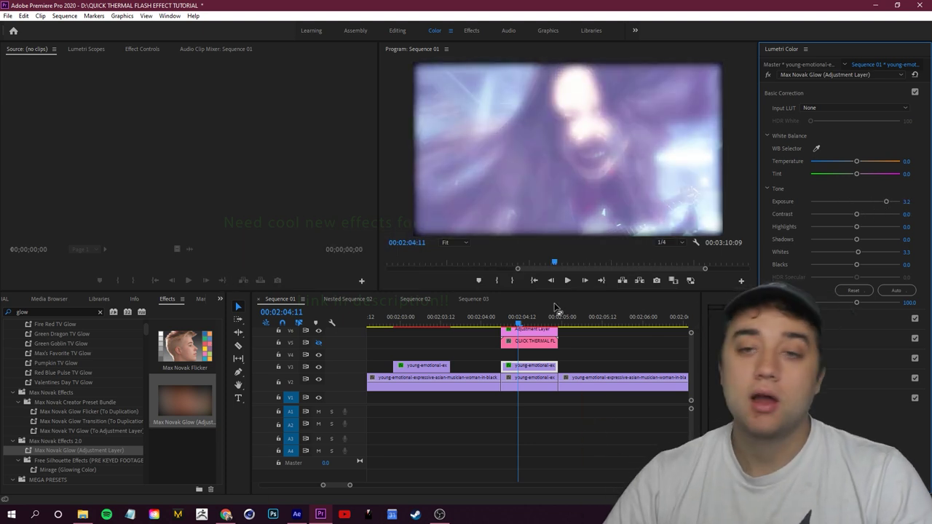
# Step: Switch to After Effects and apply the Colorama effect to the clip layer in the linked composition
pyautogui.click(297, 514)
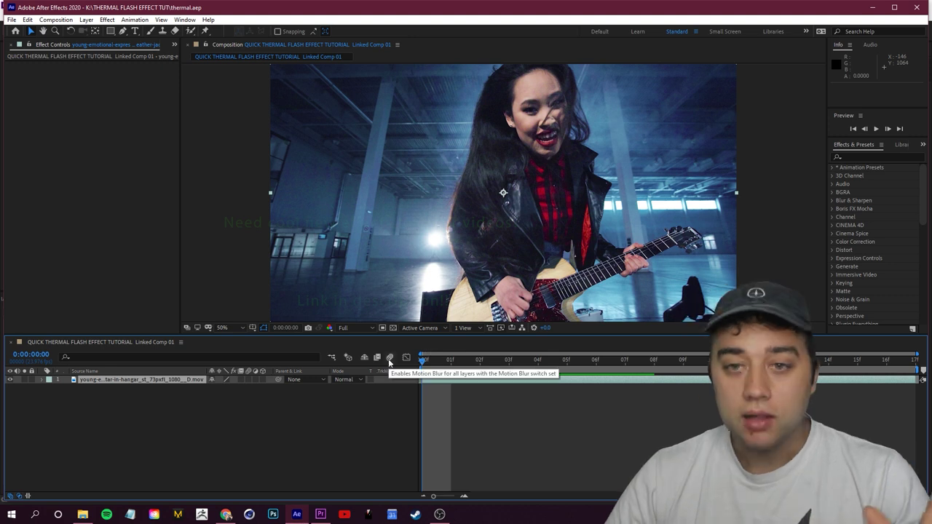
pyautogui.scroll(-1, 492, 192)
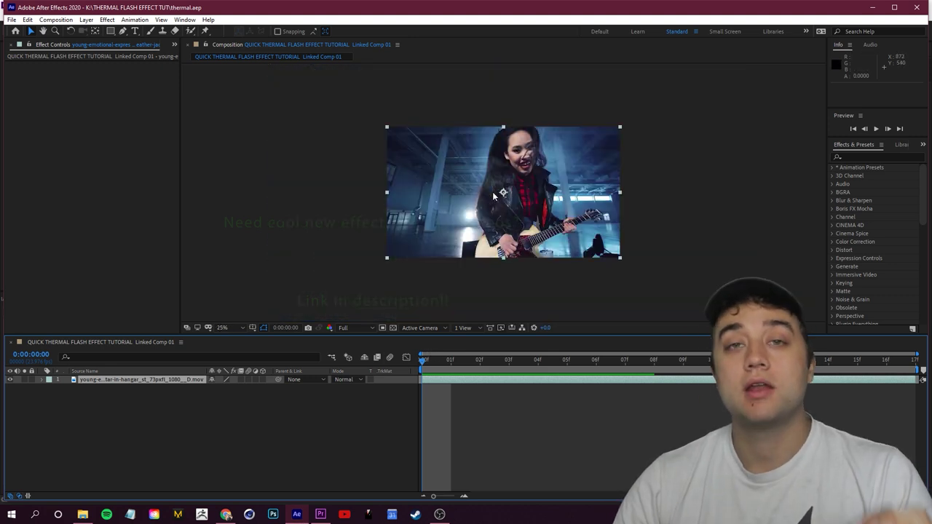
pyautogui.click(861, 157)
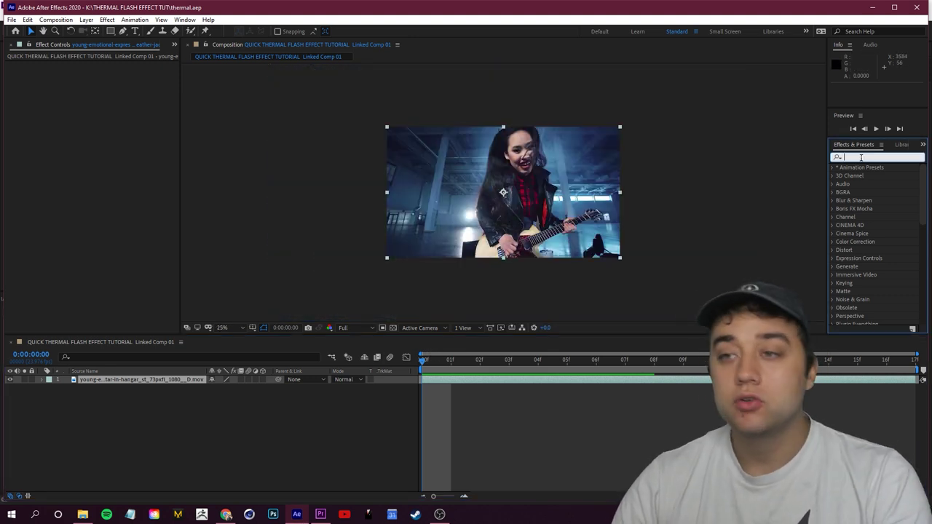
pyautogui.write('colorama')
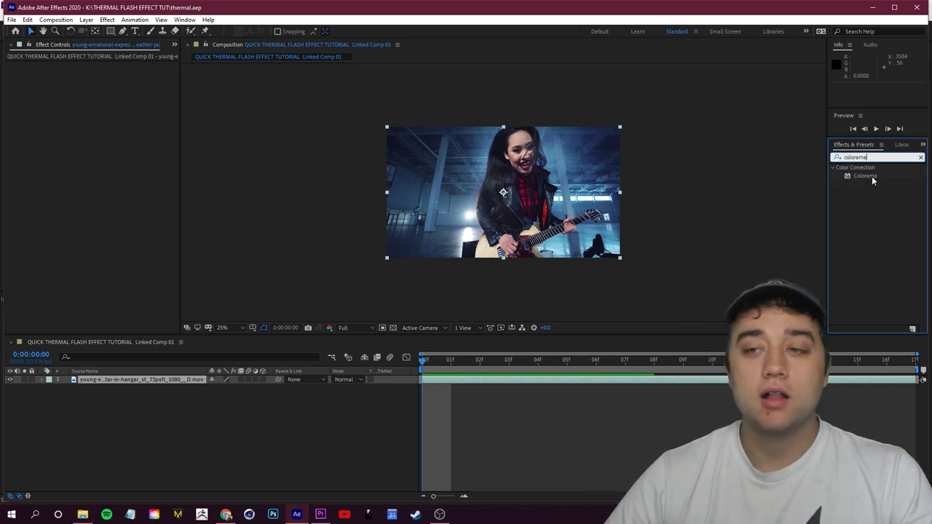
pyautogui.moveTo(871, 176); pyautogui.dragTo(374, 380)
pyautogui.moveTo(163, 385); pyautogui.dragTo(175, 381)
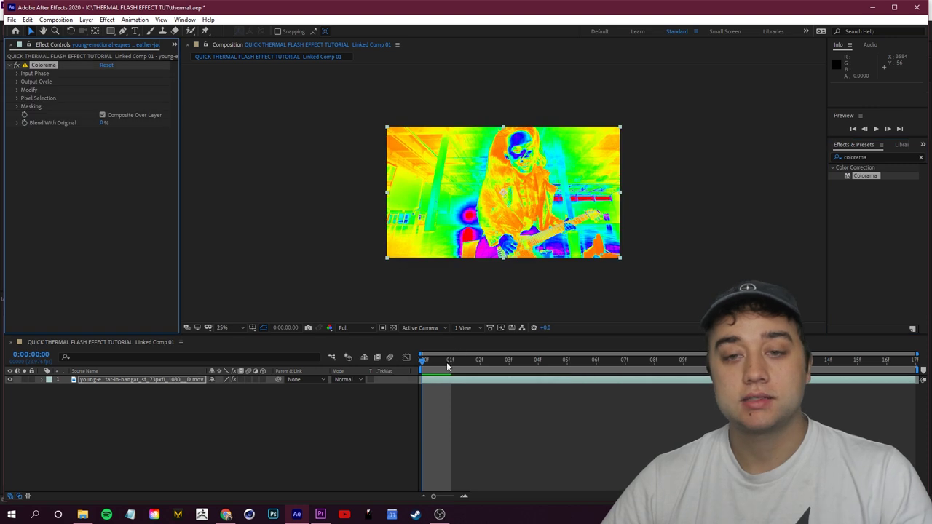
# Step: Preview the Colorama effect over several frames and try a different Phase Shift in its Input Phase settings
pyautogui.press('space')
pyautogui.scroll(1, 533, 221)
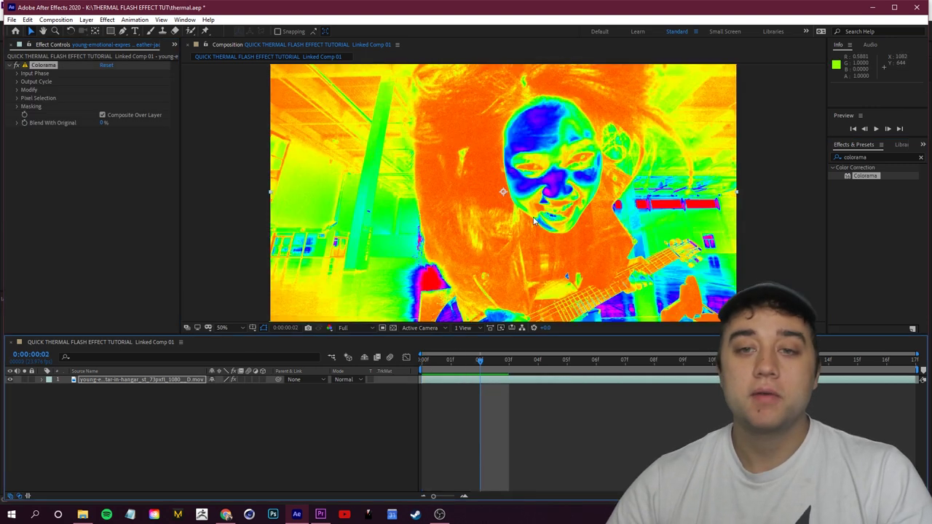
pyautogui.scroll(-1, 530, 222)
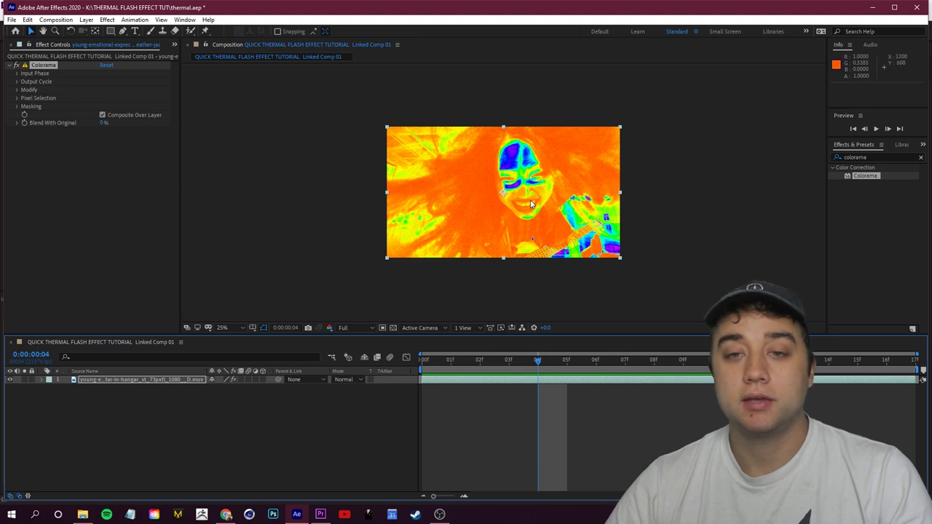
pyautogui.click(17, 73)
pyautogui.moveTo(113, 120); pyautogui.dragTo(93, 131)
pyautogui.moveTo(542, 363); pyautogui.dragTo(478, 369)
# Step: Try the Ramp Red and Negative preset palettes in Colorama's Output Cycle settings
pyautogui.click(17, 142)
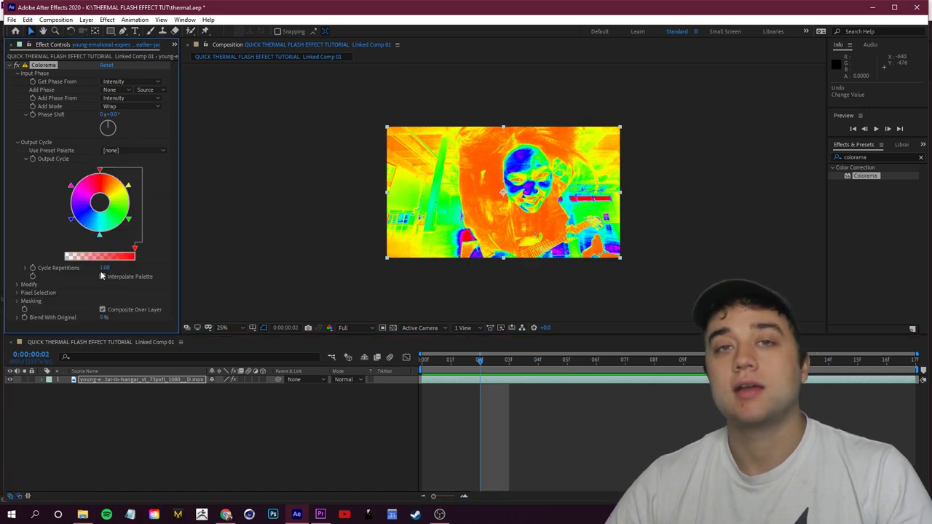
pyautogui.click(148, 151)
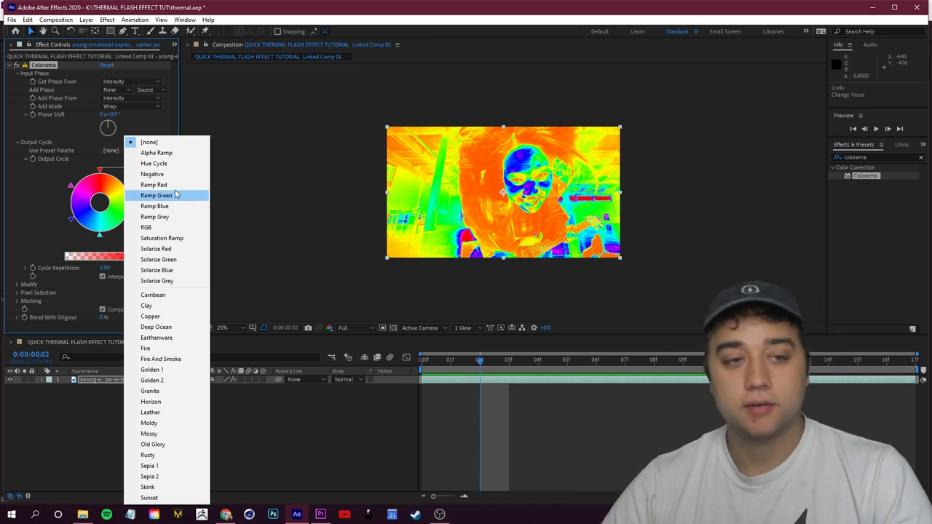
pyautogui.click(154, 185)
pyautogui.click(142, 150)
pyautogui.click(150, 174)
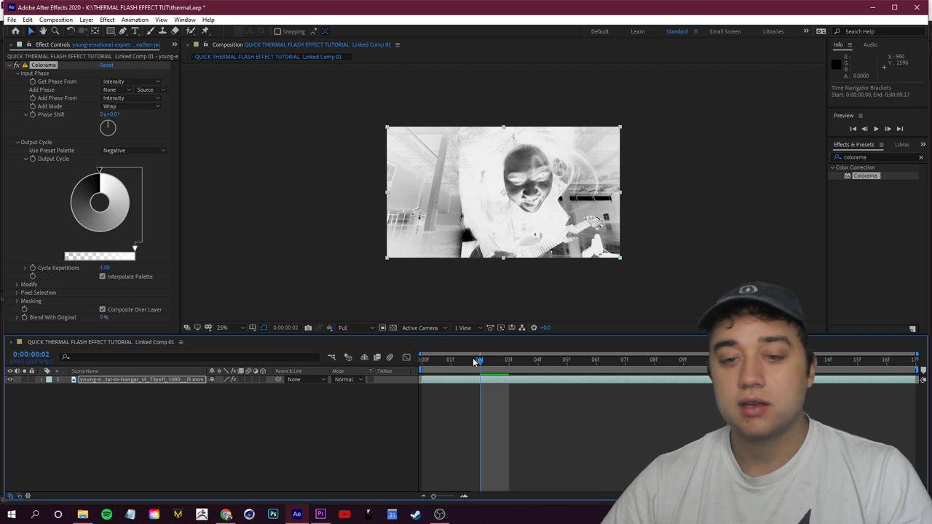
# Step: Go to frame 1 and try the Earthenware and Solarize Red preset palettes on the clip
pyautogui.moveTo(478, 362); pyautogui.dragTo(454, 361)
pyautogui.scroll(2, 508, 183)
pyautogui.click(135, 150)
pyautogui.click(183, 241)
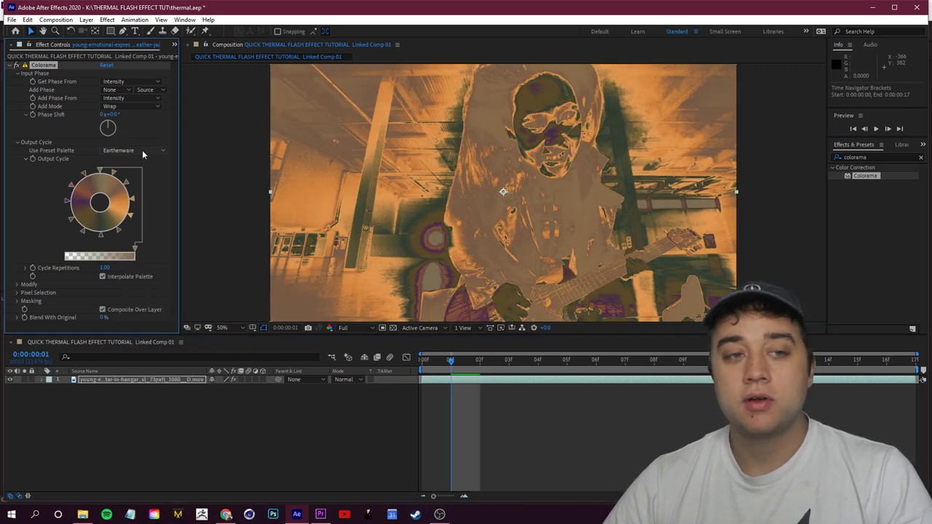
pyautogui.click(142, 150)
pyautogui.click(121, 196)
pyautogui.click(138, 152)
pyautogui.click(154, 248)
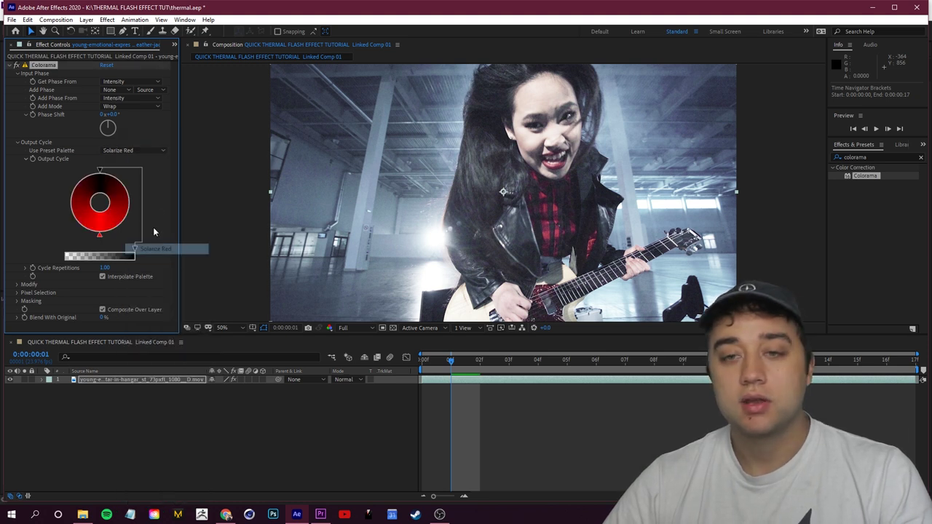
# Step: Try the Carribean, Ramp Blue and Hue Cycle preset palettes for the Output Cycle
pyautogui.click(147, 151)
pyautogui.click(153, 295)
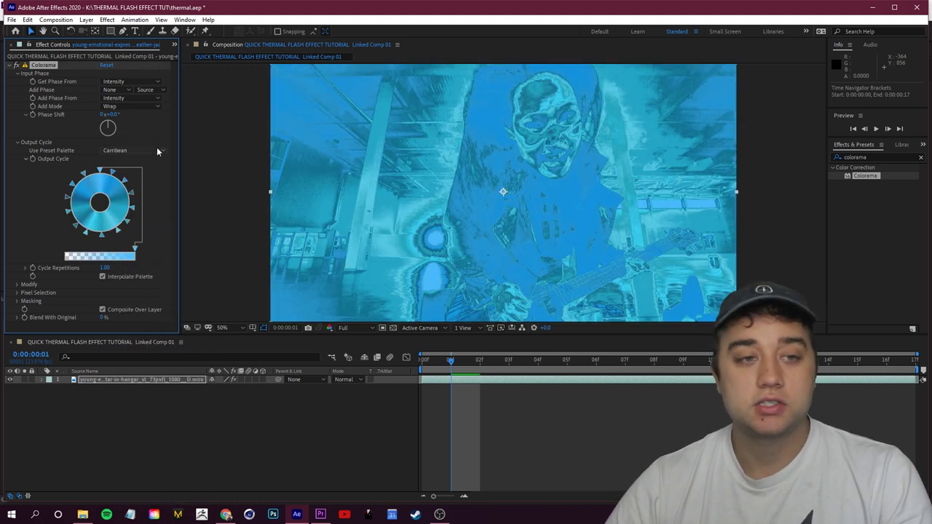
pyautogui.click(147, 150)
pyautogui.click(155, 206)
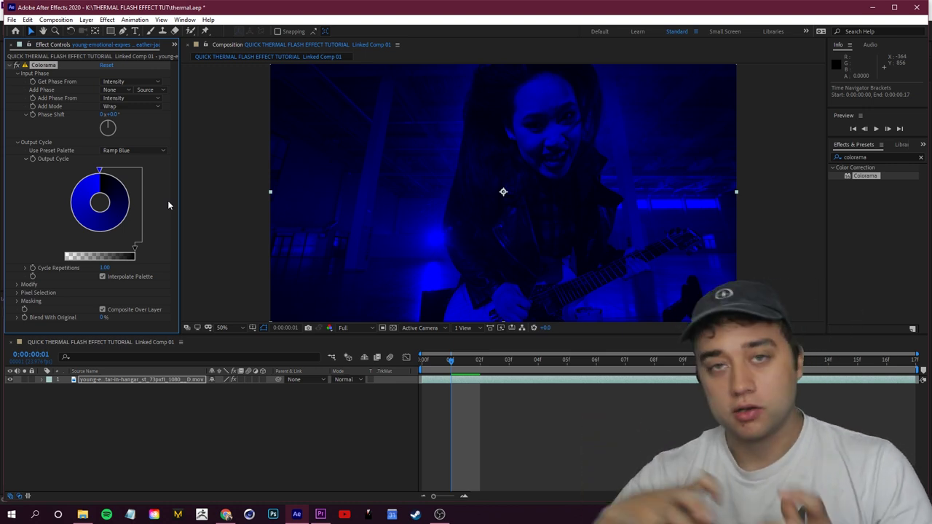
pyautogui.click(134, 150)
pyautogui.click(145, 164)
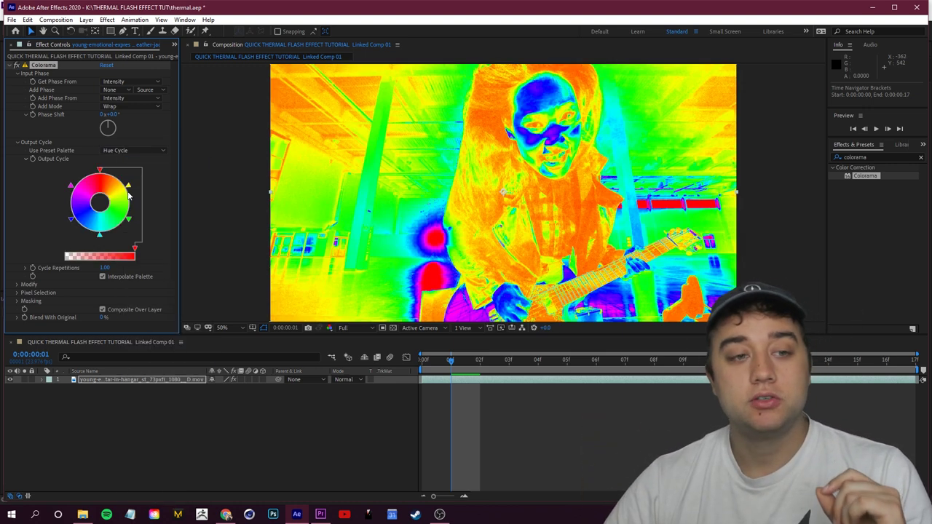
# Step: Try shifting the yellow stop on the Output Cycle wheel, undo it, and try a different Cycle Repetitions value
pyautogui.moveTo(128, 187); pyautogui.dragTo(111, 174)
pyautogui.hotkey('ctrl', 'z')
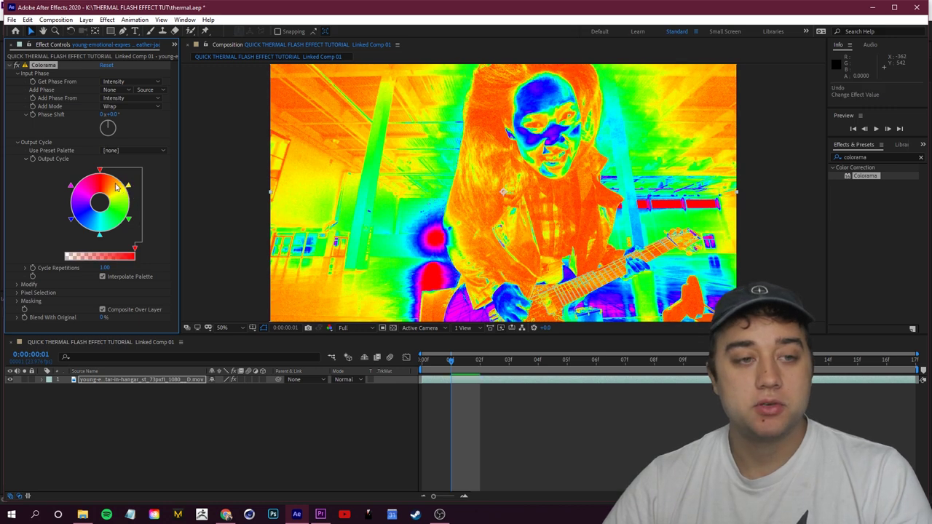
pyautogui.moveTo(105, 267)
pyautogui.mouseDown()
pyautogui.moveTo(125, 267)
pyautogui.moveTo(109, 262)
pyautogui.mouseUp()
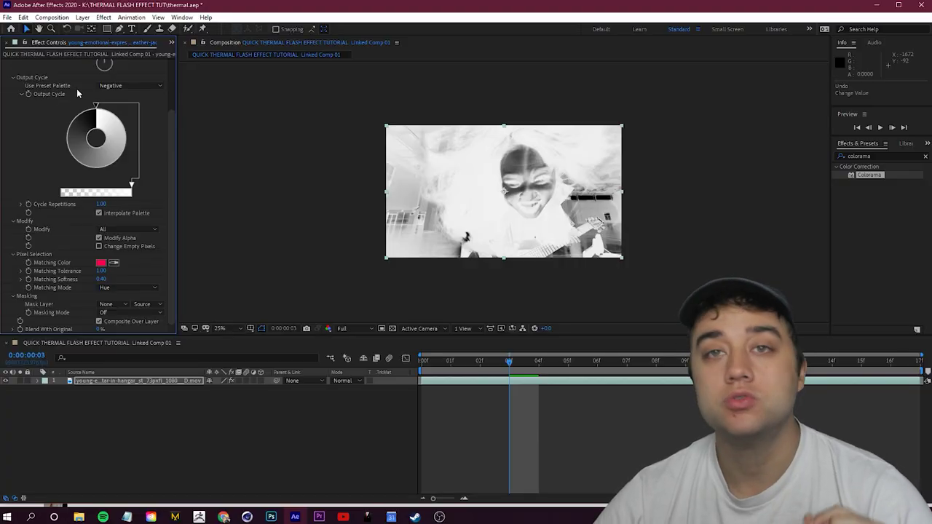
# Step: Set the Output Cycle's preset palette to Sunset and preview it across the first few frames
pyautogui.click(105, 86)
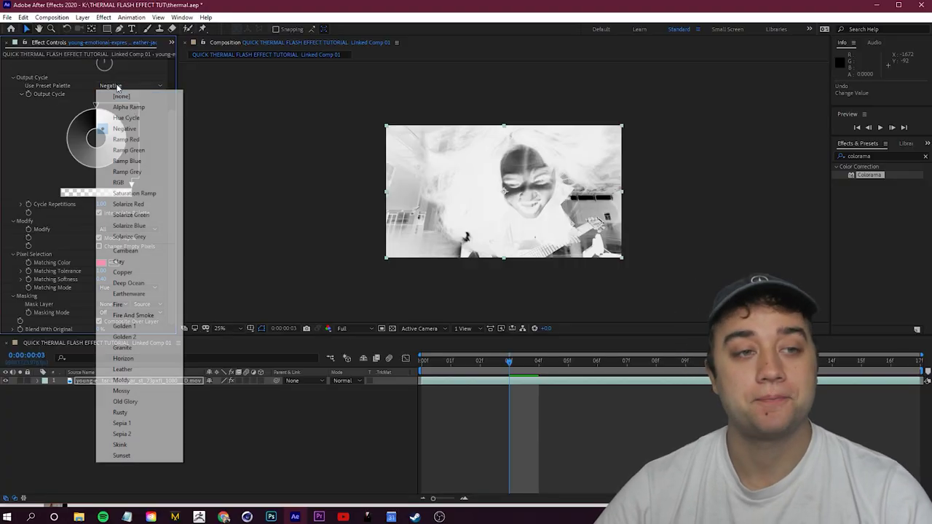
pyautogui.click(136, 456)
pyautogui.click(465, 367)
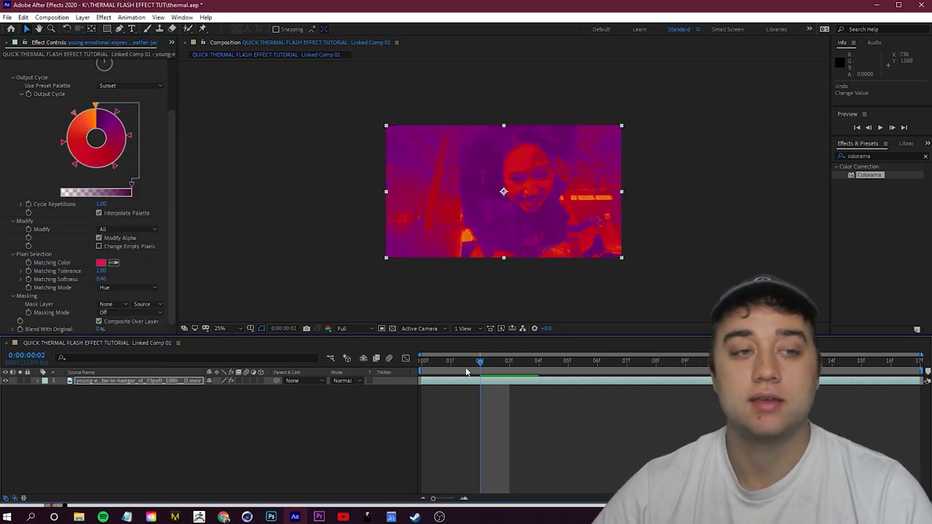
pyautogui.moveTo(480, 363); pyautogui.dragTo(540, 372)
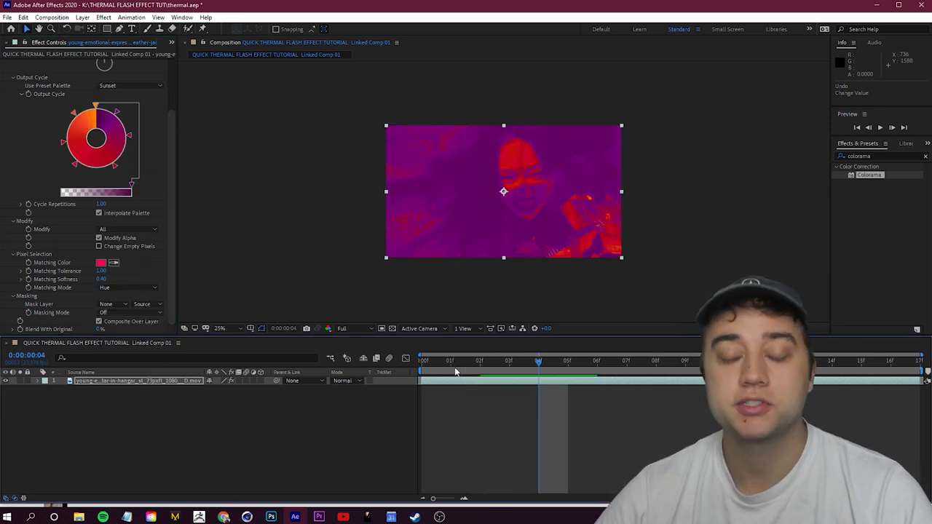
# Step: Add a yellow colour stop to the Output Cycle wheel and reposition the neighbouring stops around the ring
pyautogui.doubleClick(77, 132)
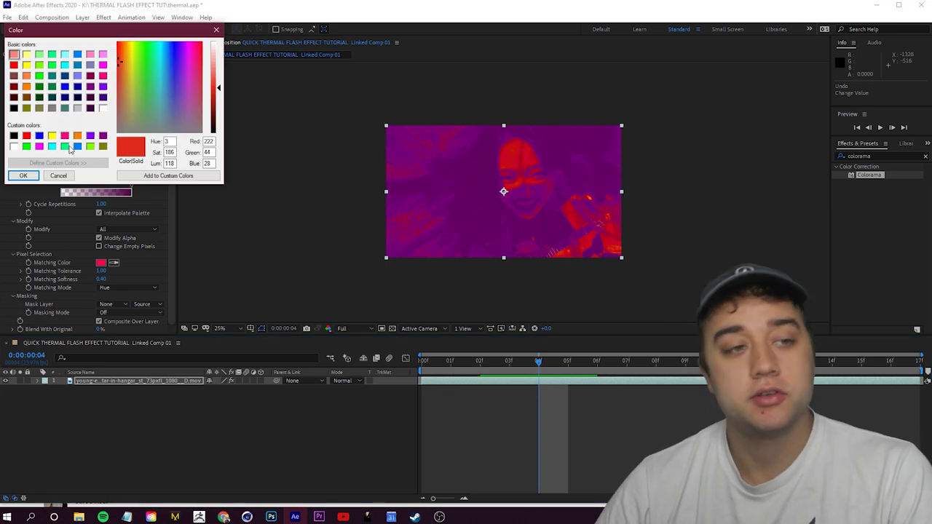
pyautogui.click(52, 137)
pyautogui.click(22, 175)
pyautogui.moveTo(66, 123)
pyautogui.mouseDown()
pyautogui.moveTo(64, 147)
pyautogui.moveTo(61, 134)
pyautogui.mouseUp()
pyautogui.moveTo(115, 166)
pyautogui.mouseDown()
pyautogui.moveTo(143, 134)
pyautogui.moveTo(133, 109)
pyautogui.moveTo(136, 171)
pyautogui.moveTo(52, 164)
pyautogui.moveTo(112, 178)
pyautogui.mouseUp()
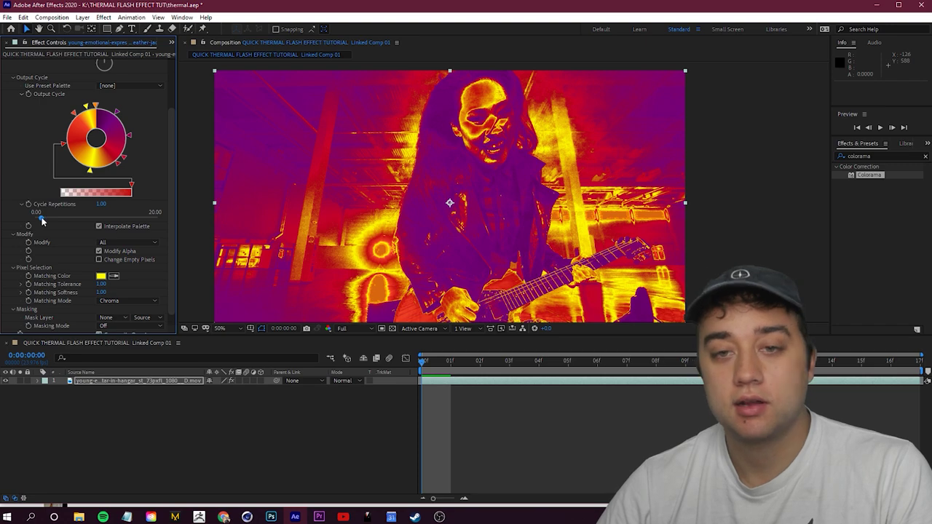
# Step: Inspect the face in close-up and lower Colorama's Cycle Repetitions to 0.80
pyautogui.moveTo(42, 221)
pyautogui.mouseDown()
pyautogui.moveTo(58, 221)
pyautogui.moveTo(40, 222)
pyautogui.mouseUp()
pyautogui.hotkey('ctrl', 'z')
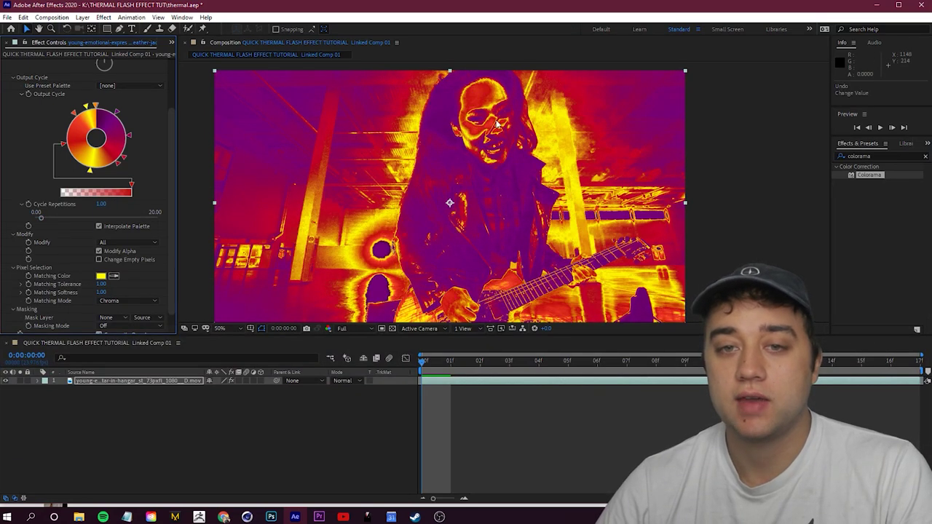
pyautogui.press('.')
pyautogui.moveTo(442, 98); pyautogui.dragTo(490, 228)
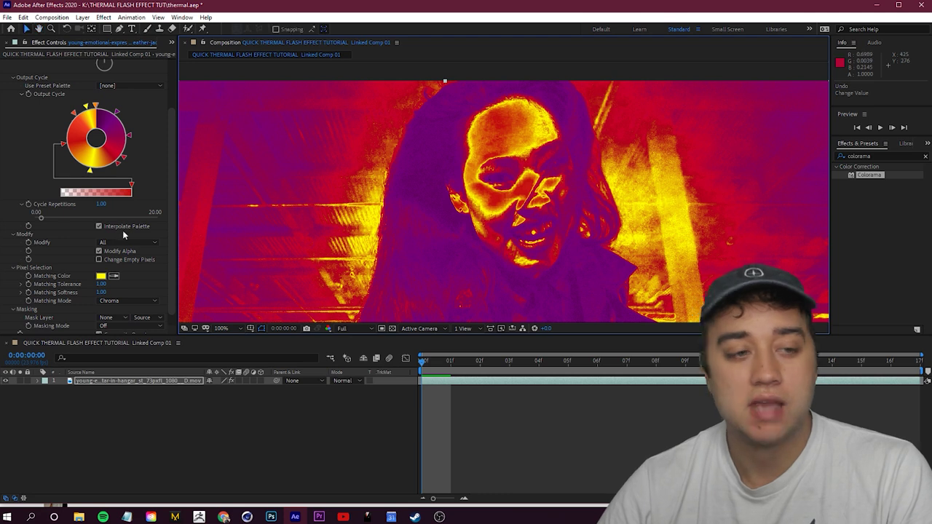
pyautogui.moveTo(42, 222); pyautogui.dragTo(40, 220)
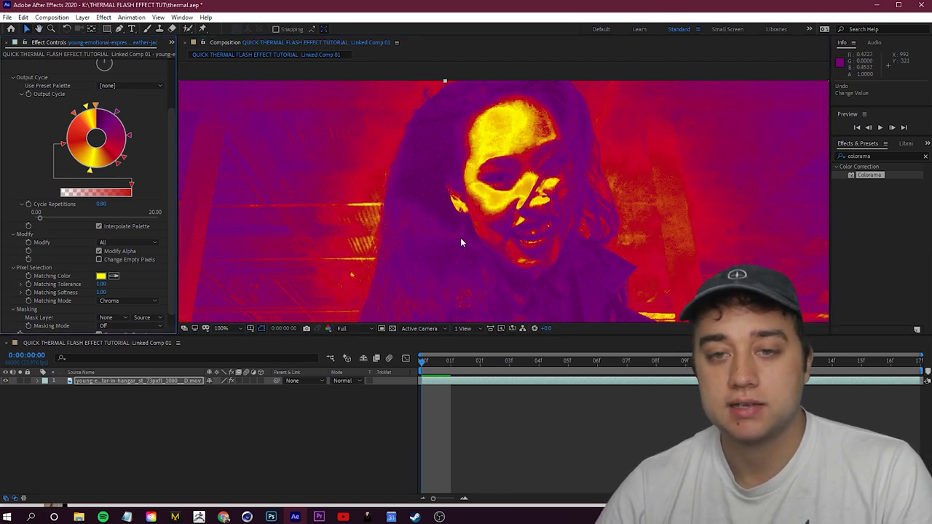
pyautogui.press(',')
pyautogui.moveTo(478, 242); pyautogui.dragTo(415, 150)
pyautogui.moveTo(381, 209); pyautogui.dragTo(418, 187)
pyautogui.moveTo(431, 152); pyautogui.dragTo(405, 209)
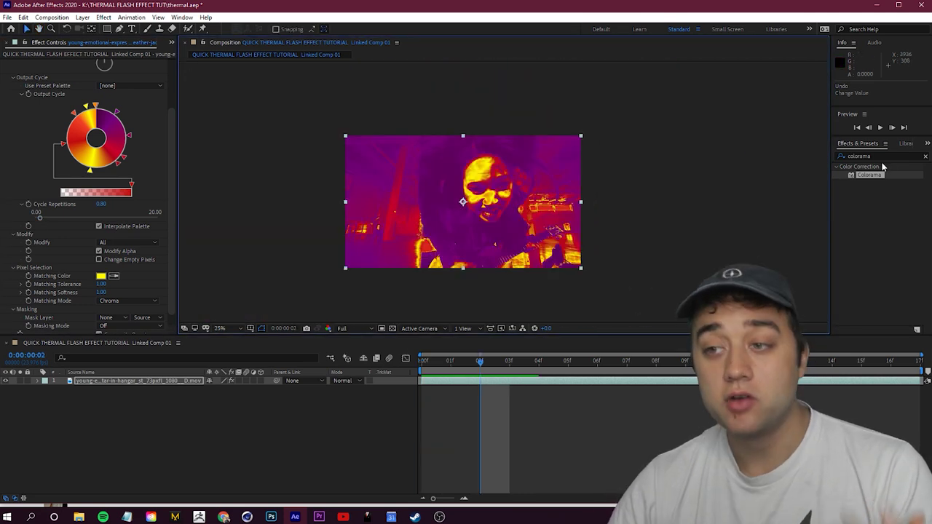
# Step: Find the Curves effect and apply it to the clip layer
pyautogui.moveTo(891, 156); pyautogui.dragTo(821, 158)
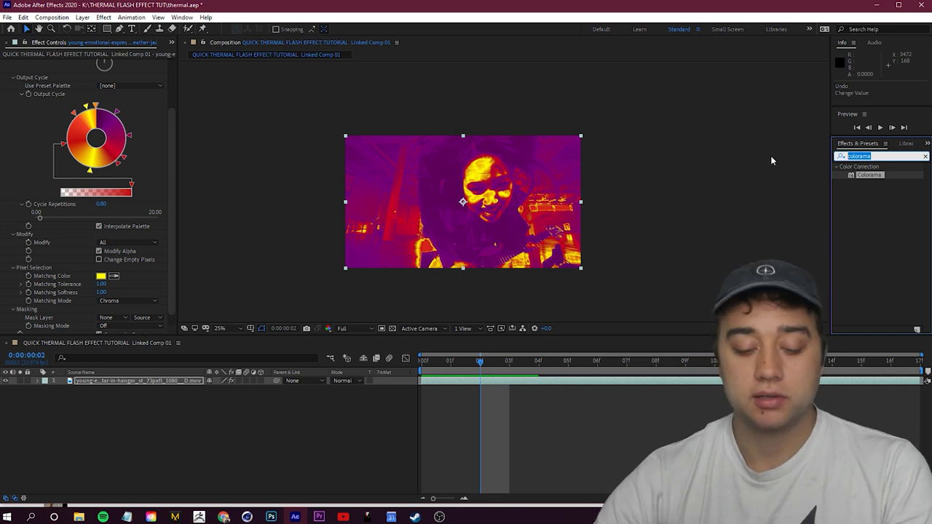
pyautogui.write('curves')
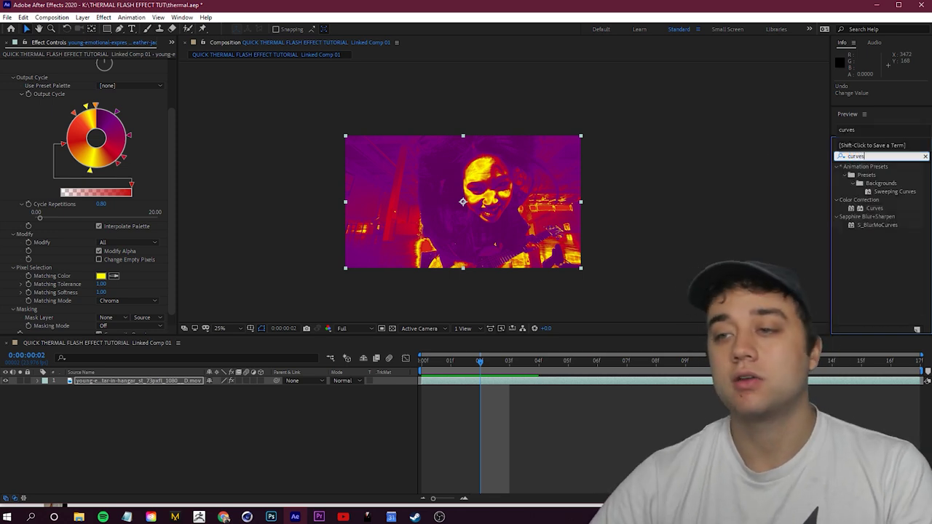
pyautogui.moveTo(874, 208); pyautogui.dragTo(125, 386)
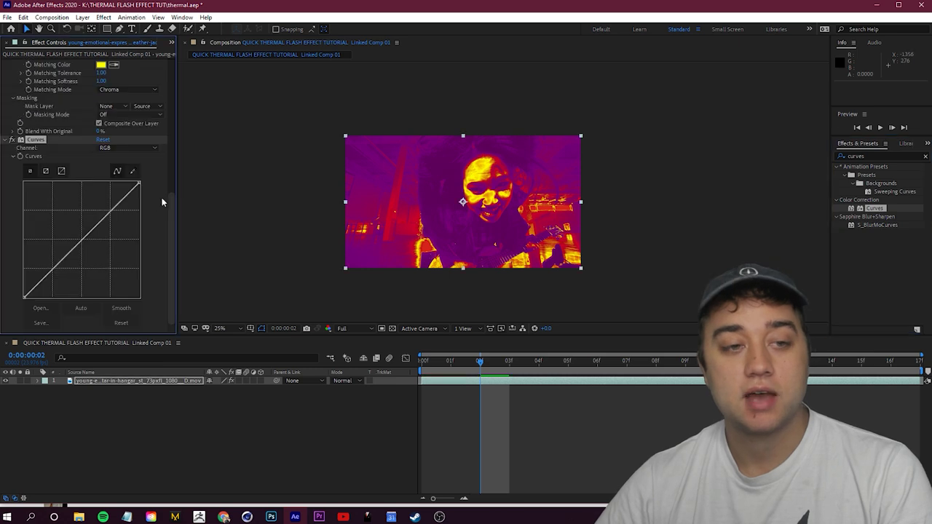
# Step: Try an S-shaped RGB curve with raised highlights and lowered shadows in the Curves effect, and undo both edits
pyautogui.moveTo(101, 210); pyautogui.dragTo(97, 192)
pyautogui.moveTo(61, 234); pyautogui.dragTo(71, 262)
pyautogui.hotkey('ctrl', 'z')
pyautogui.hotkey('ctrl', 'z')
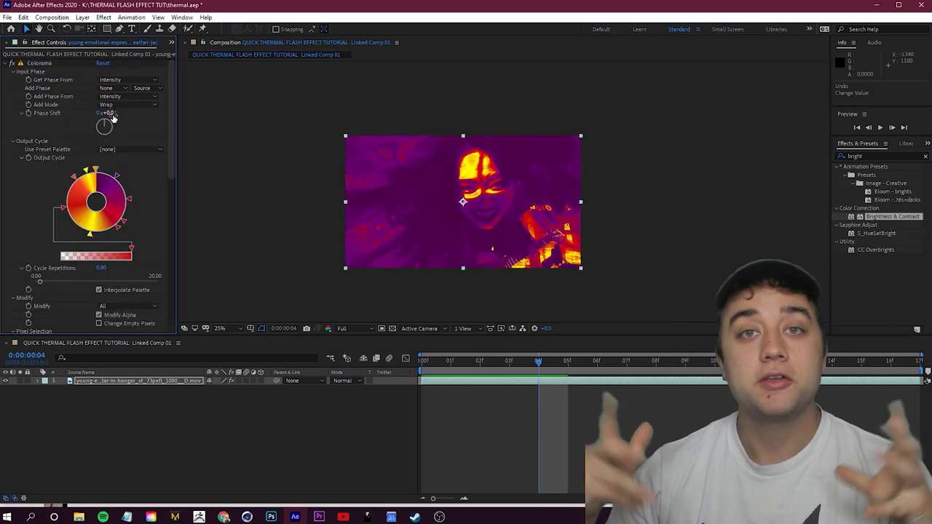
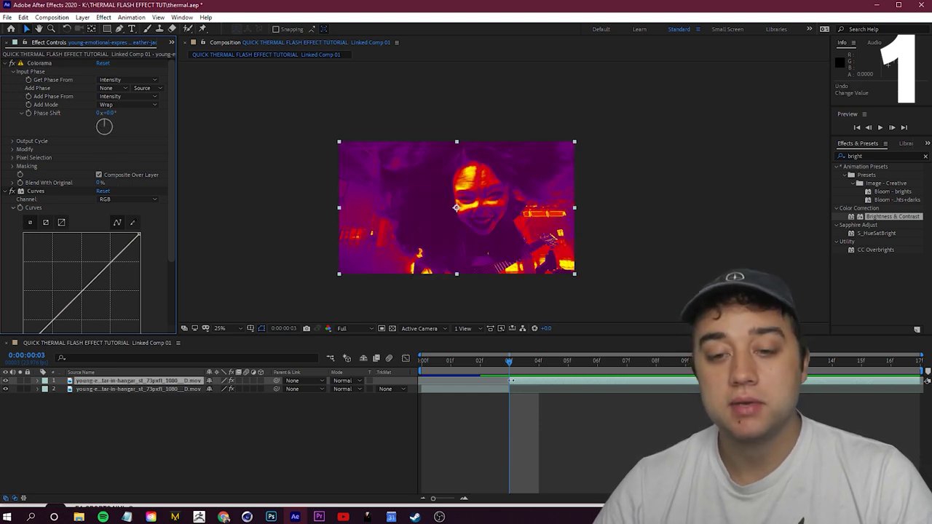
# Step: Animate Colorama's Phase Shift on the upper layer from 0° at frame 3 to 87° near the end, and preview it
pyautogui.click(30, 113)
pyautogui.press('space')
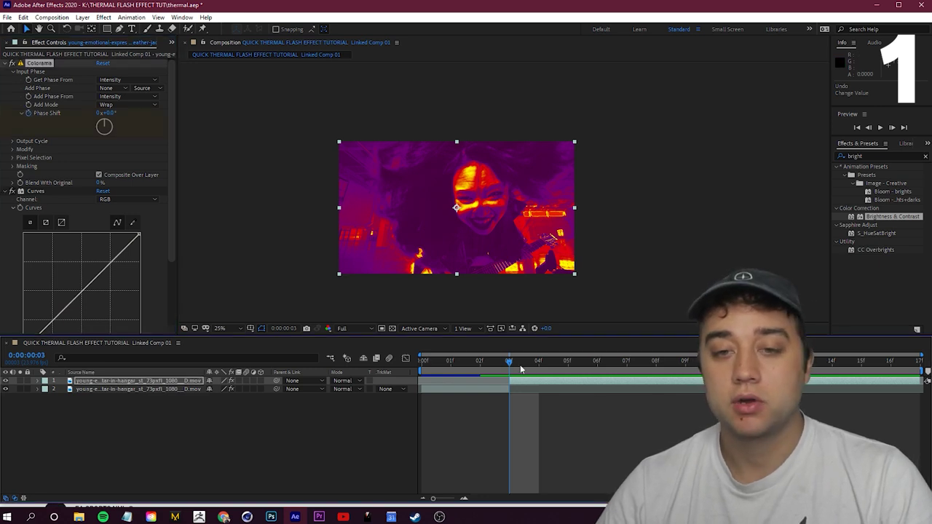
pyautogui.moveTo(108, 121)
pyautogui.mouseDown()
pyautogui.moveTo(154, 129)
pyautogui.moveTo(105, 123)
pyautogui.moveTo(122, 130)
pyautogui.mouseUp()
pyautogui.hotkey('ctrl', 'z')
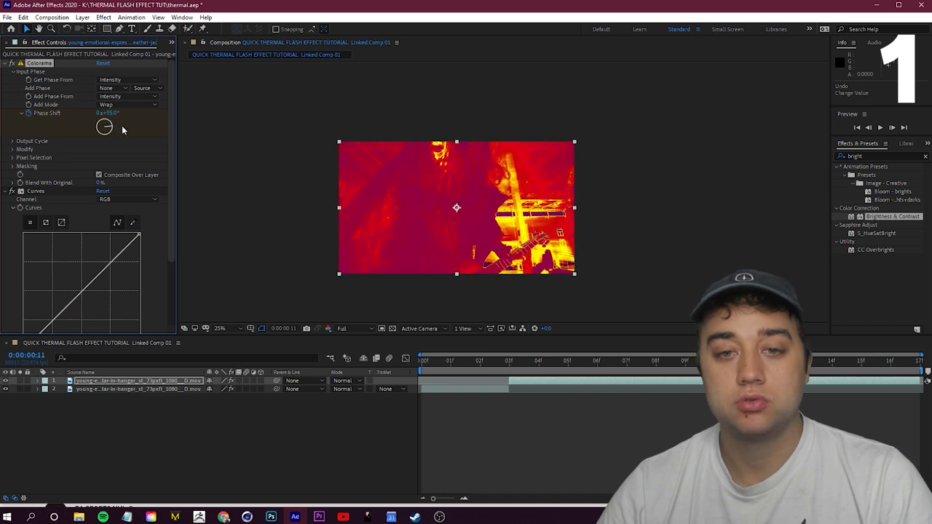
pyautogui.press('space')
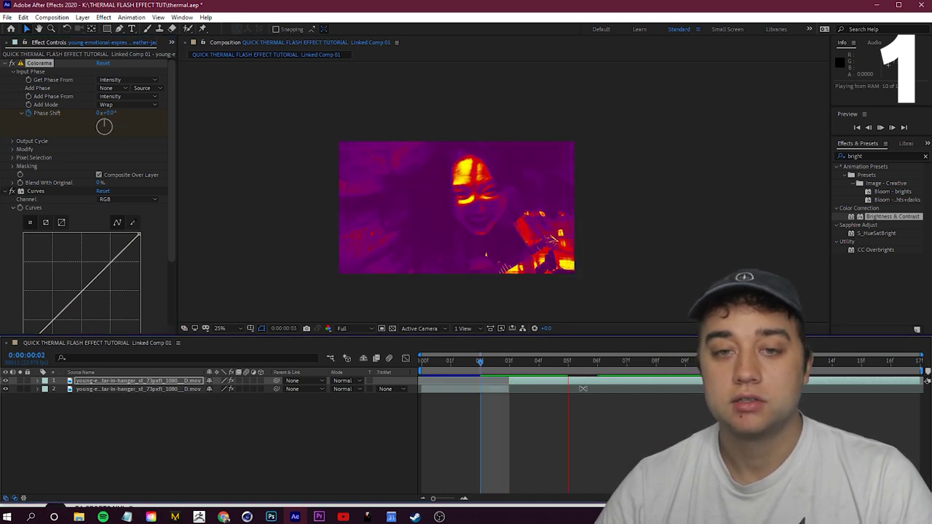
pyautogui.press('space')
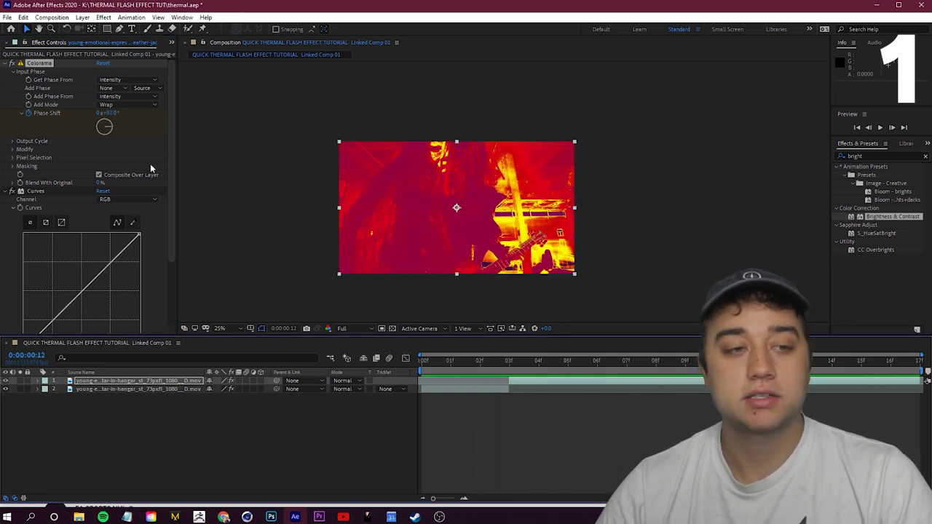
# Step: Enable keyframing for Colorama's Output Cycle and Cycle Repetitions on the upper layer and play the animation from frame 3
pyautogui.click(16, 141)
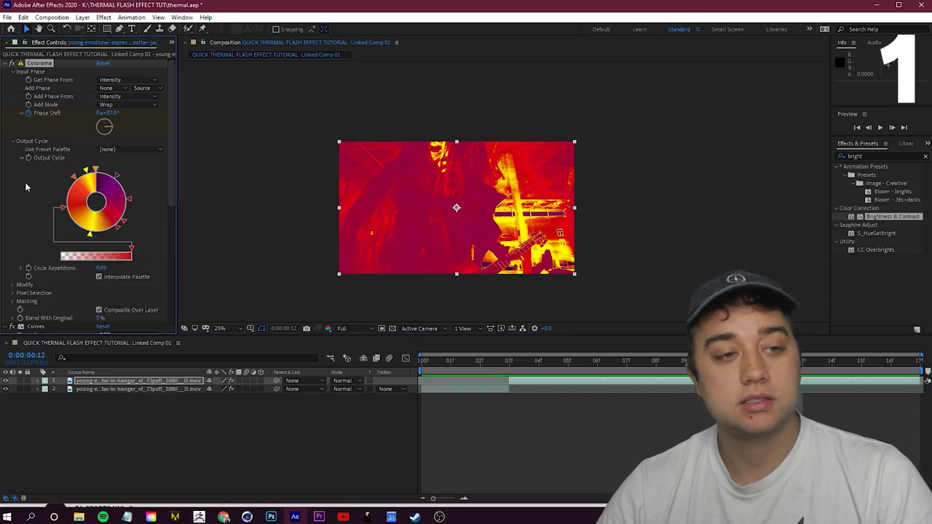
pyautogui.moveTo(774, 361); pyautogui.dragTo(514, 376)
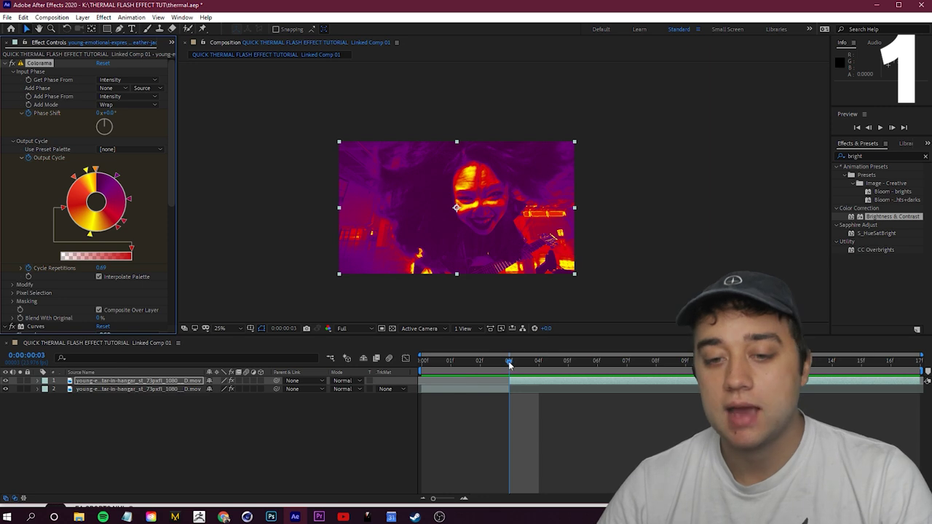
pyautogui.press('space')
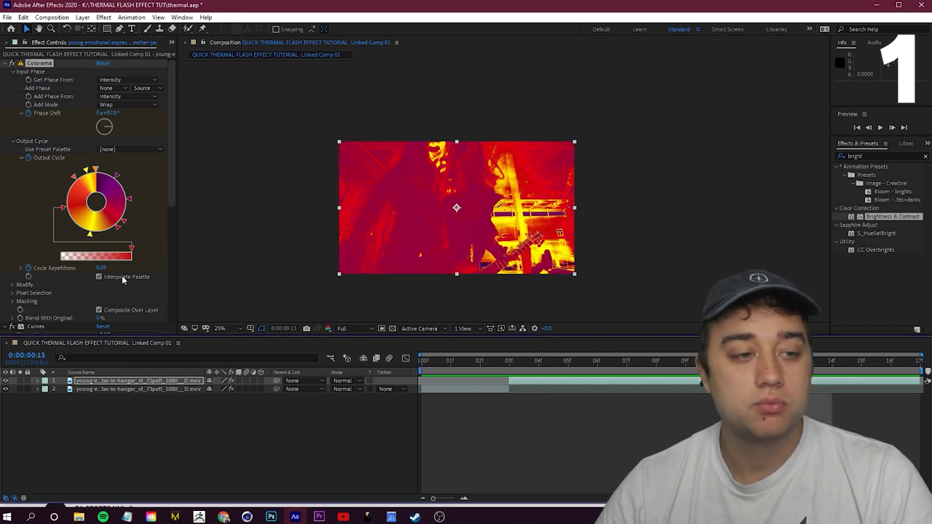
# Step: At frame 13, set Cycle Repetitions to 0.56, move the red stop around the Output Cycle wheel, and preview the animation
pyautogui.moveTo(102, 268); pyautogui.dragTo(99, 267)
pyautogui.click(20, 268)
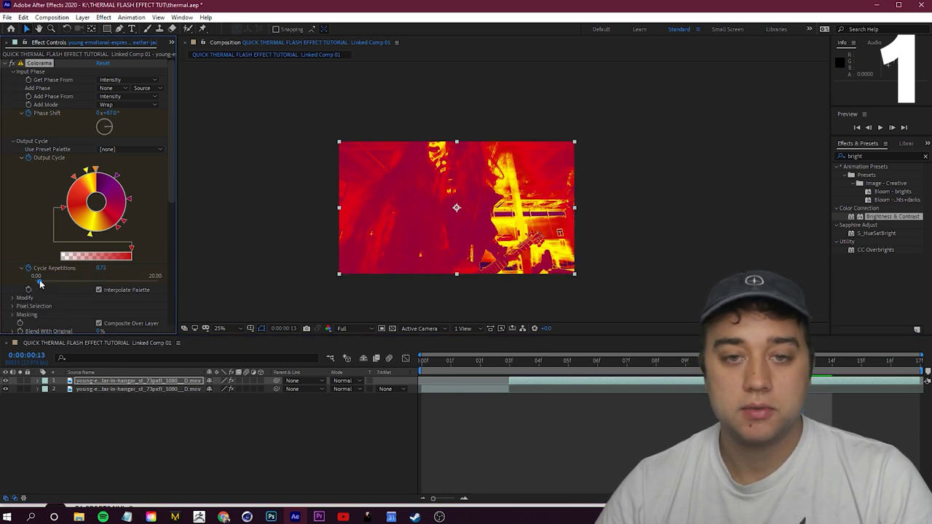
pyautogui.moveTo(40, 283); pyautogui.dragTo(38, 283)
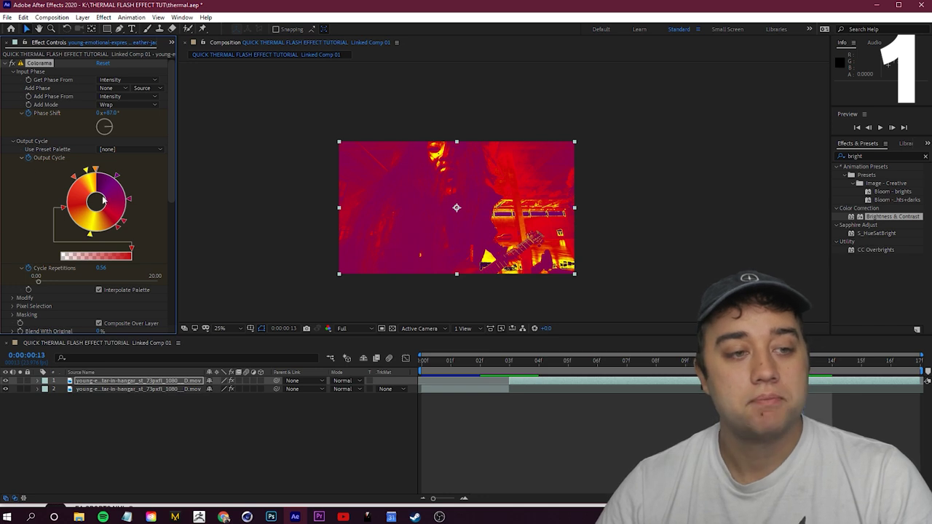
pyautogui.moveTo(76, 177)
pyautogui.mouseDown()
pyautogui.moveTo(102, 230)
pyautogui.moveTo(128, 207)
pyautogui.moveTo(127, 191)
pyautogui.mouseUp()
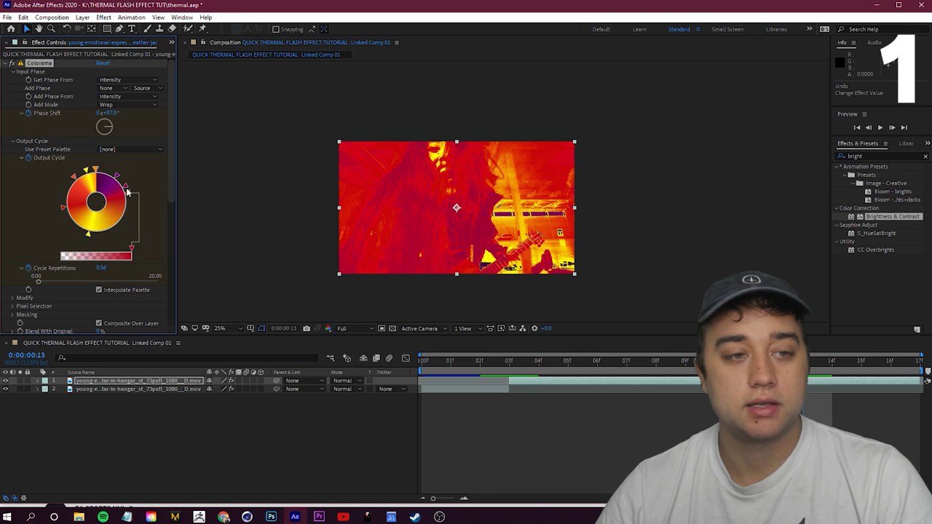
pyautogui.press('space')
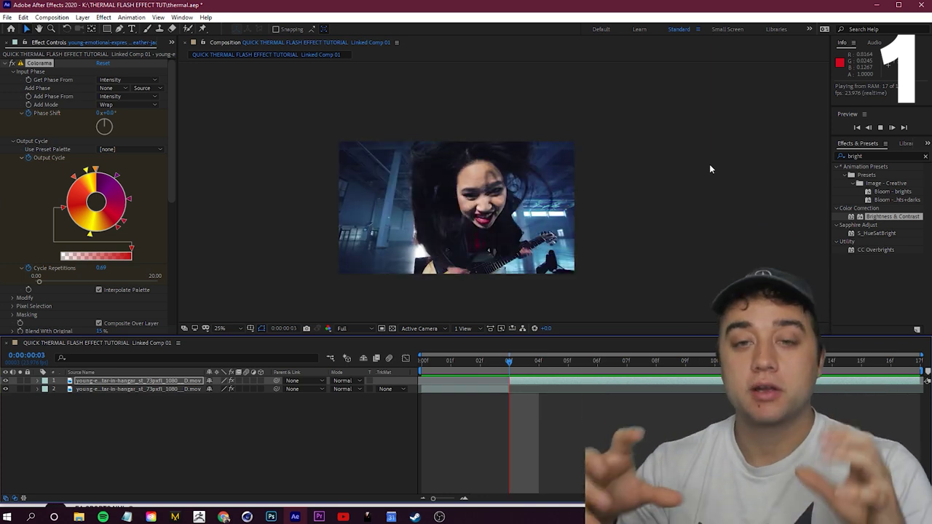
# Step: Try the upper layer's last Colorama Phase Shift keyframe at frames 6 and 7, move it to about frame 12, and preview the animation
pyautogui.moveTo(717, 360); pyautogui.dragTo(744, 366)
pyautogui.moveTo(744, 366); pyautogui.dragTo(538, 362)
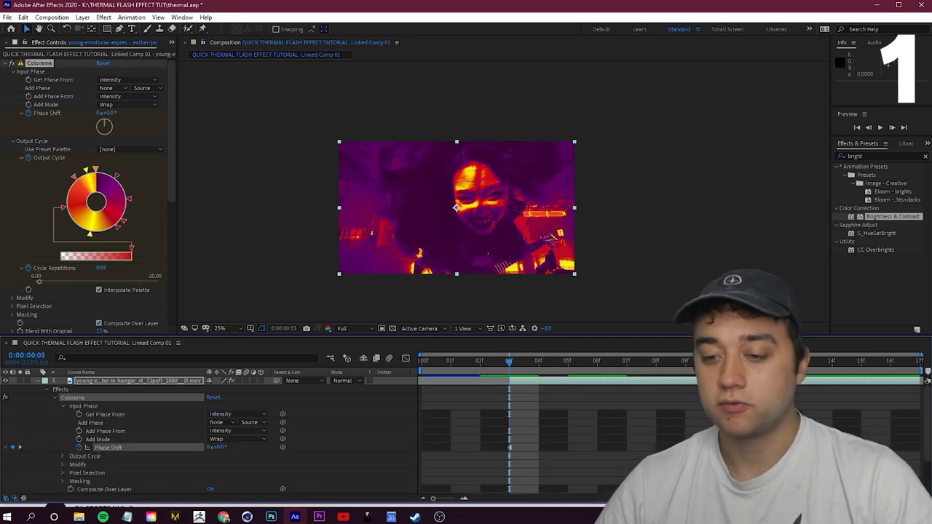
pyautogui.click(597, 447)
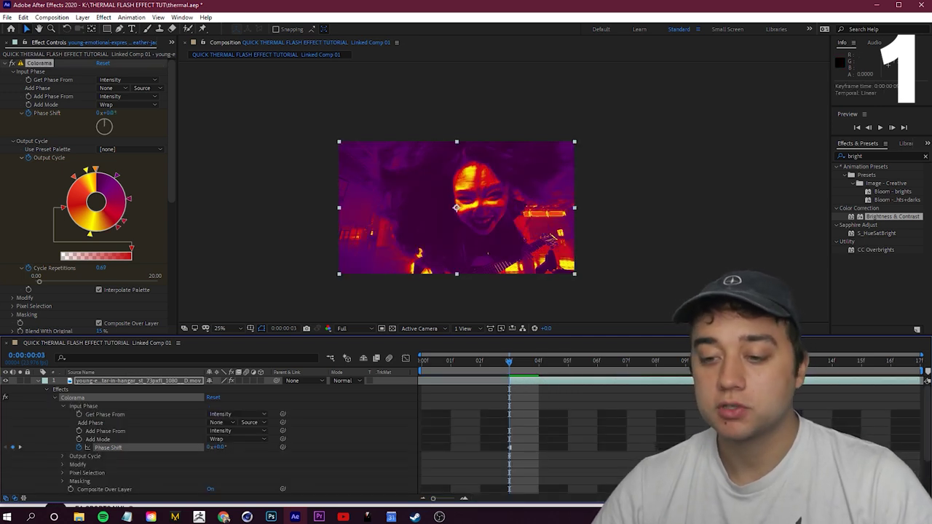
pyautogui.moveTo(512, 362); pyautogui.dragTo(570, 377)
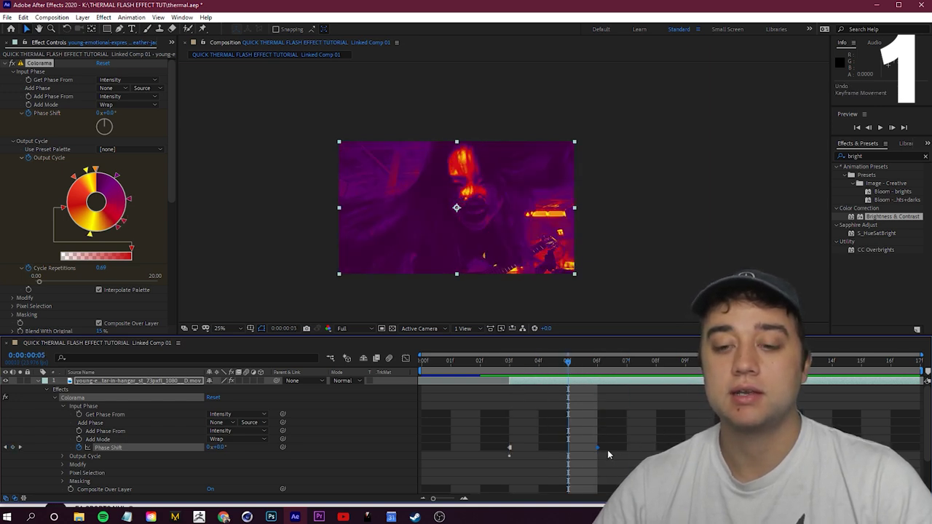
pyautogui.click(627, 448)
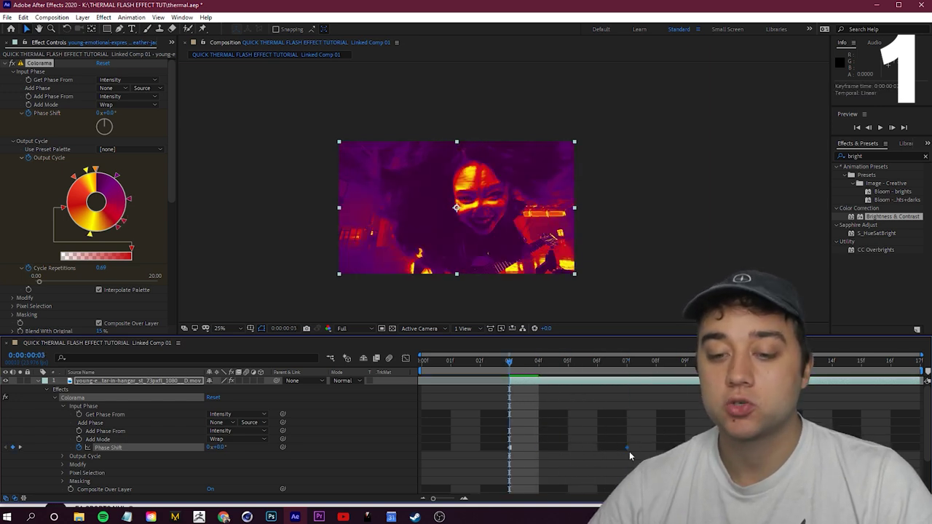
pyautogui.moveTo(629, 450); pyautogui.dragTo(774, 453)
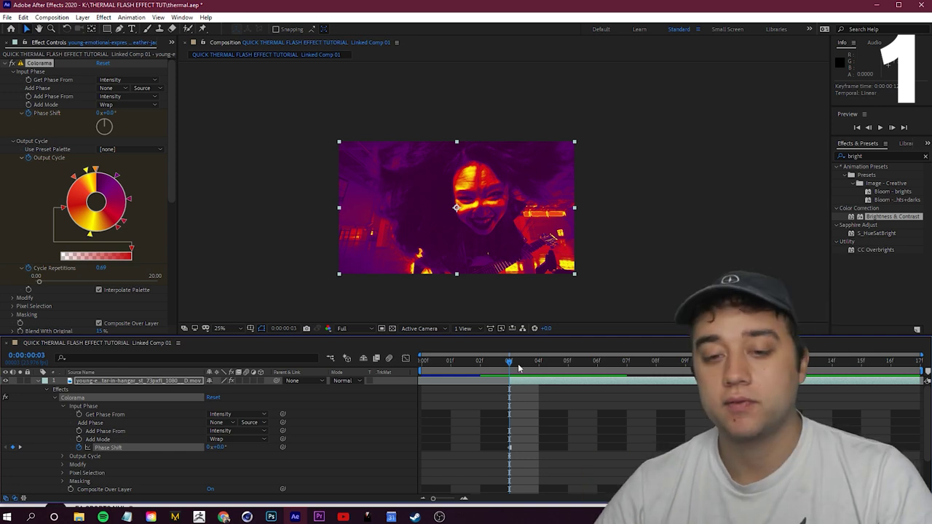
pyautogui.moveTo(517, 366); pyautogui.dragTo(616, 372)
pyautogui.press('space')
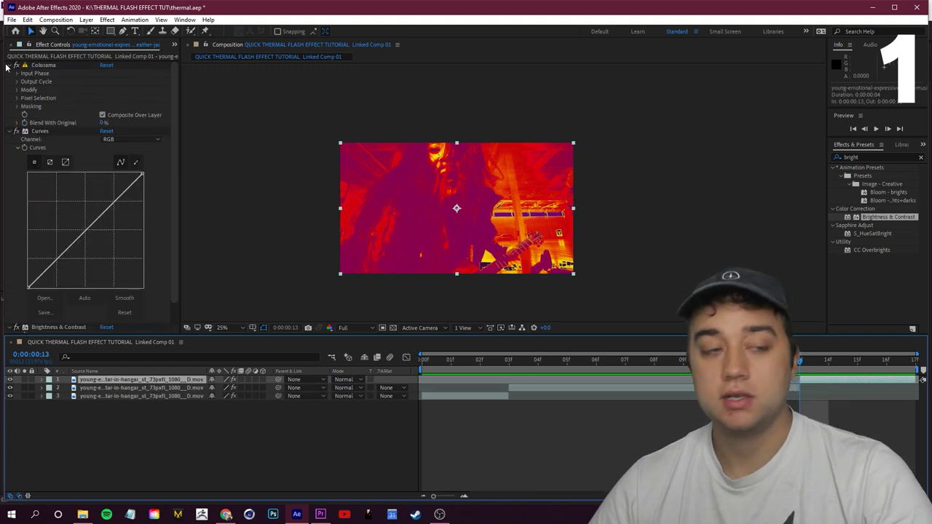
# Step: Collapse the Colorama and Curves effect settings on the top layer and play the thermal animation
pyautogui.click(16, 65)
pyautogui.click(16, 73)
pyautogui.click(16, 81)
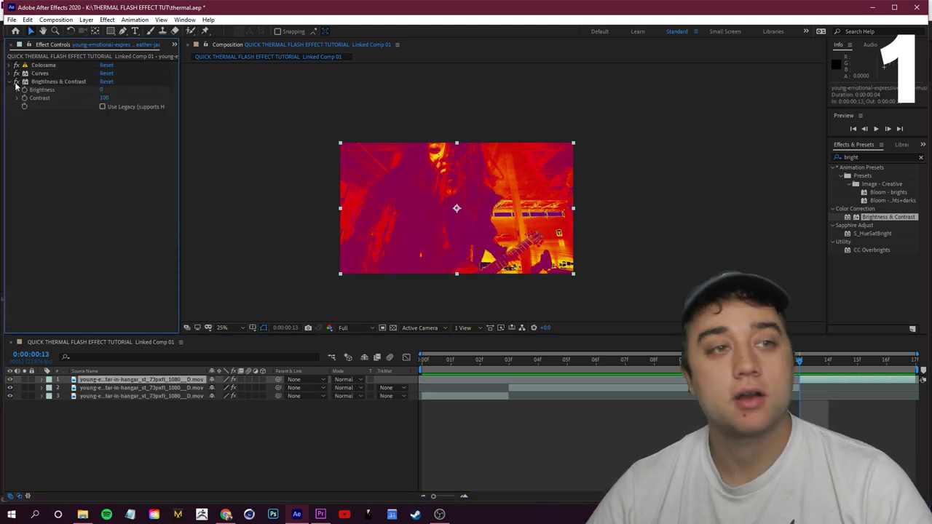
pyautogui.press('space')
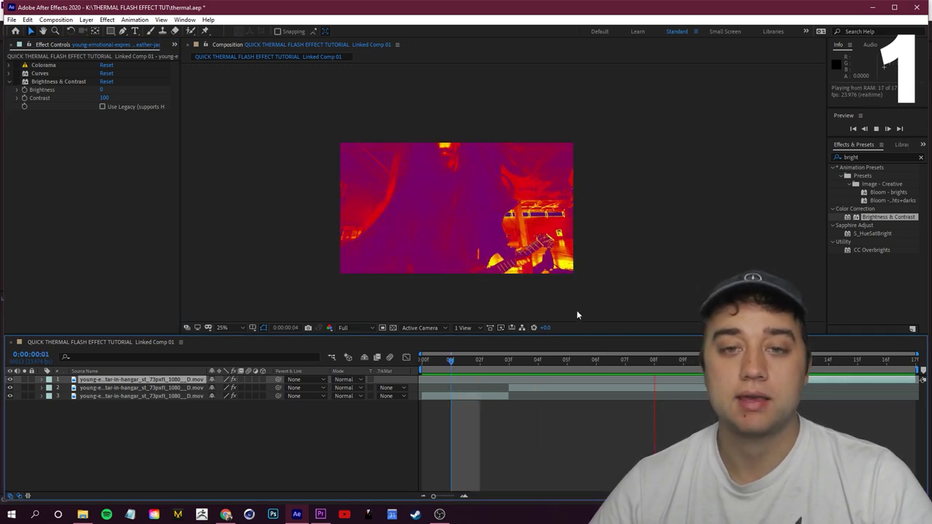
# Step: Replay the animation and review the S_Glow look on the THERMAL layer
pyautogui.press('space')
pyautogui.press('space')
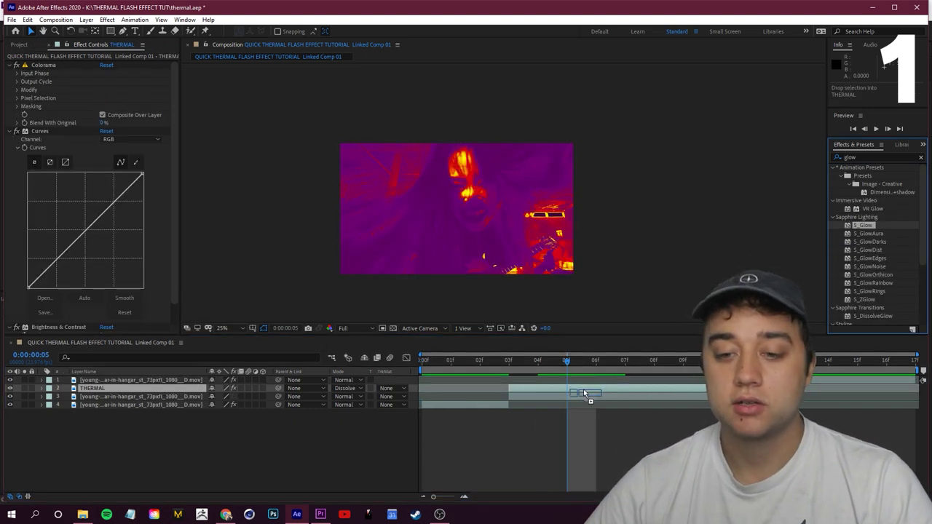
pyautogui.moveTo(568, 360); pyautogui.dragTo(687, 347)
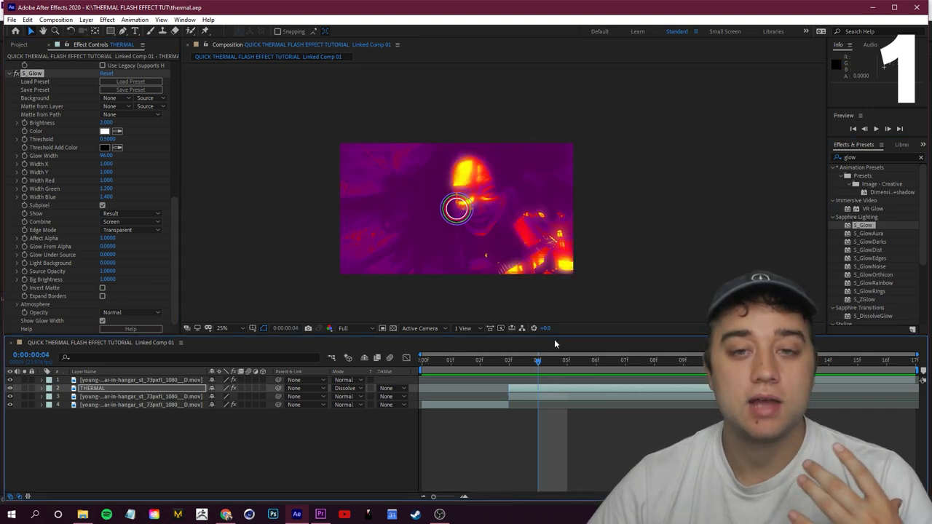
pyautogui.press('space')
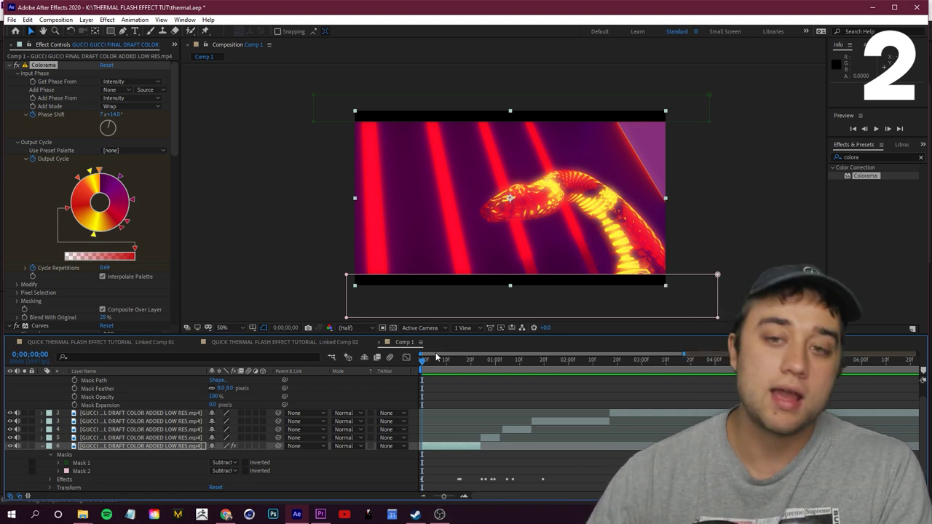
# Step: Scrub the start of Comp 1, switch to Linked Comp 02, and preview its football scene
pyautogui.moveTo(456, 364); pyautogui.dragTo(418, 377)
pyautogui.click(252, 343)
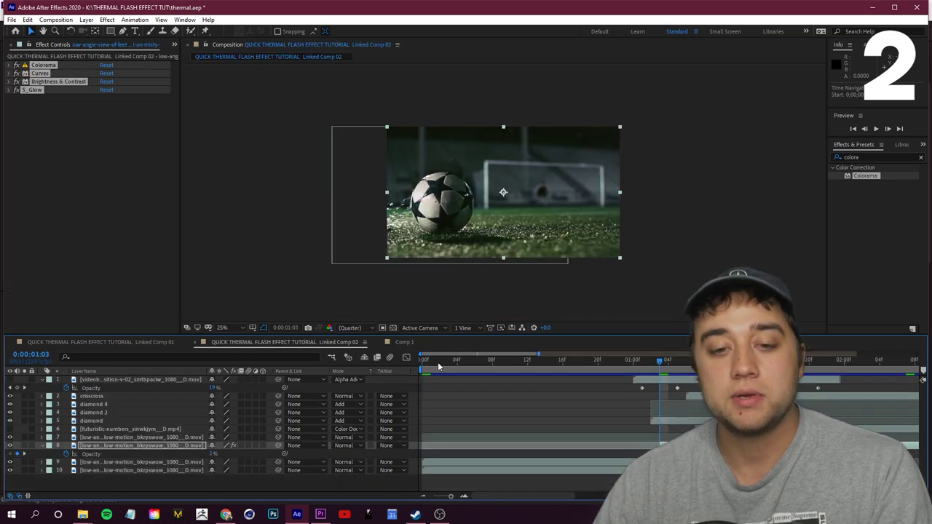
pyautogui.press('space')
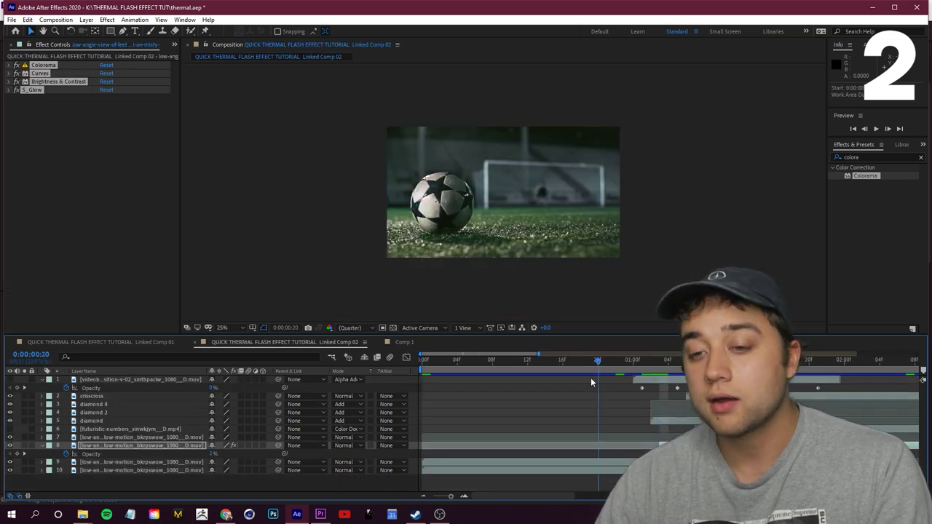
# Step: Open layer 6 of Comp 1, the thermal snake shot, in its own Layer view and select the Brush tool
pyautogui.click(406, 342)
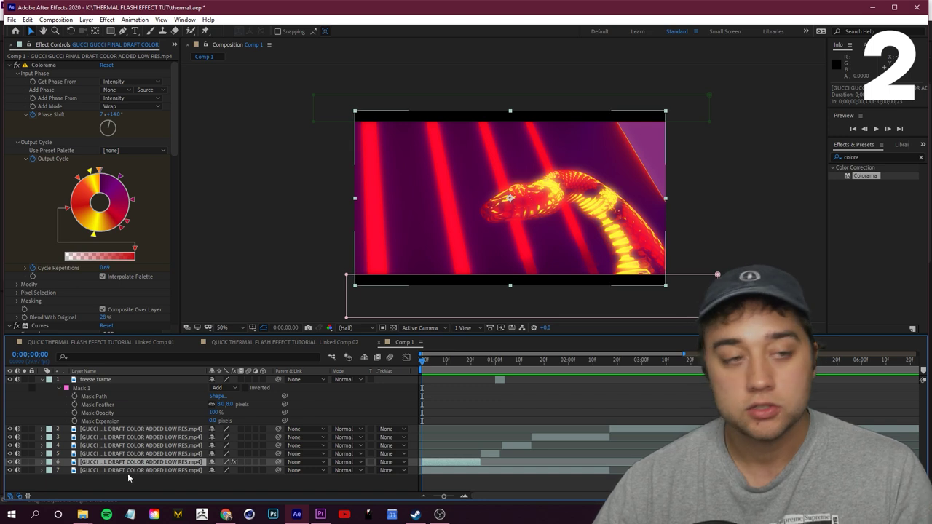
pyautogui.doubleClick(166, 463)
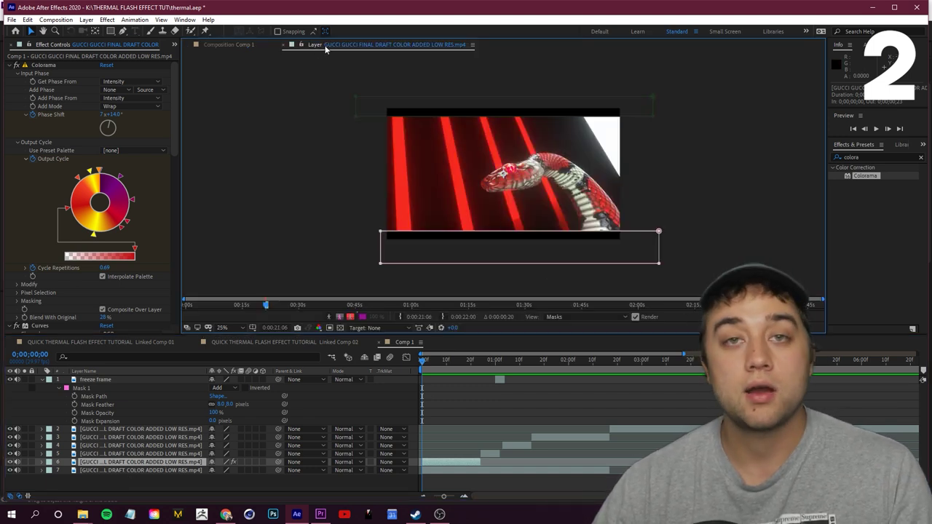
pyautogui.press('.')
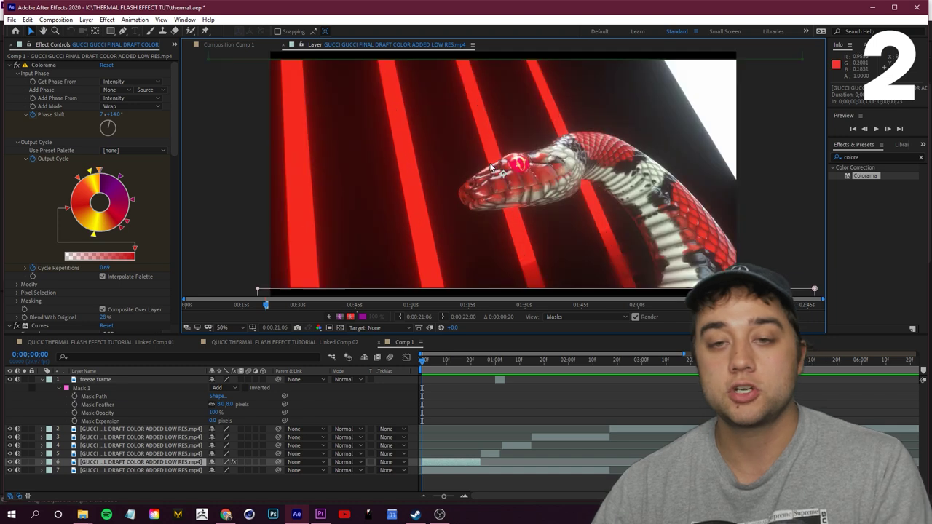
pyautogui.click(151, 34)
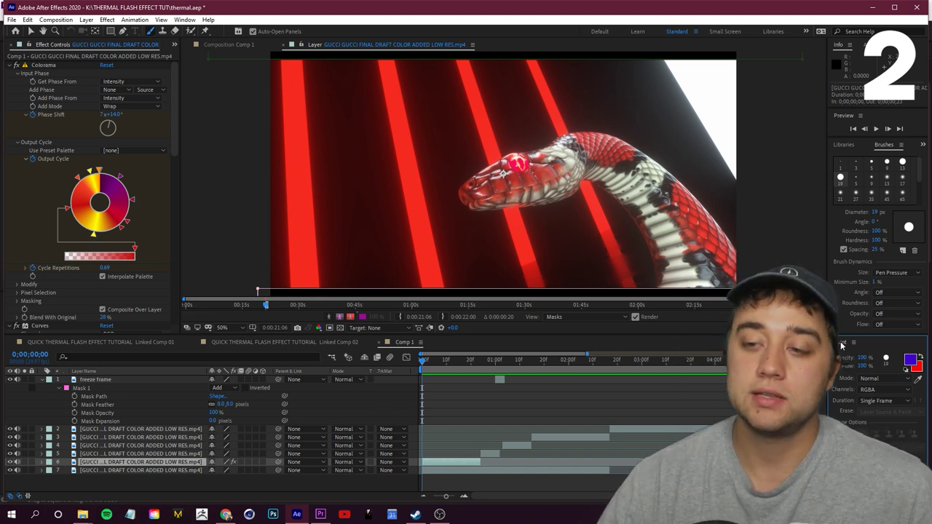
# Step: Group the Paint panel with the Preview panel and enlarge it until all its paint and clone options show
pyautogui.moveTo(842, 344); pyautogui.dragTo(874, 117)
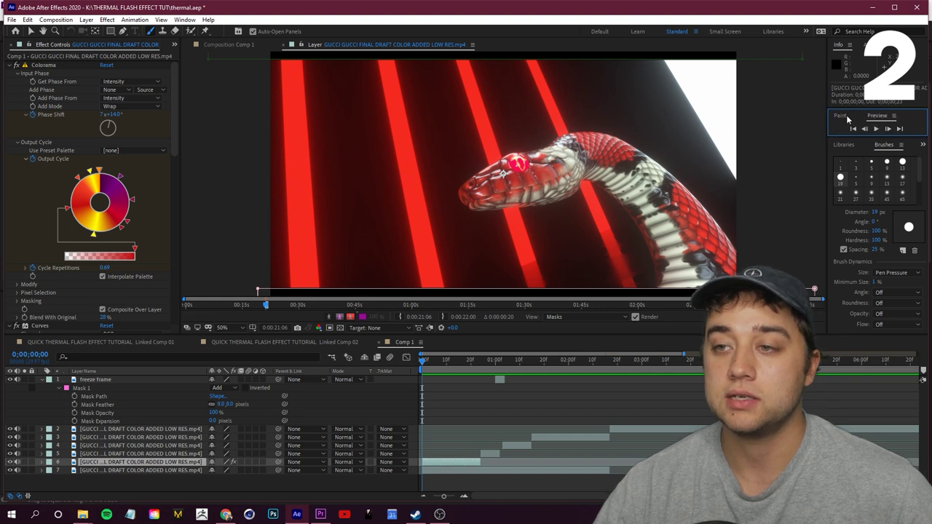
pyautogui.moveTo(858, 137)
pyautogui.mouseDown()
pyautogui.moveTo(849, 300)
pyautogui.moveTo(850, 170)
pyautogui.mouseUp()
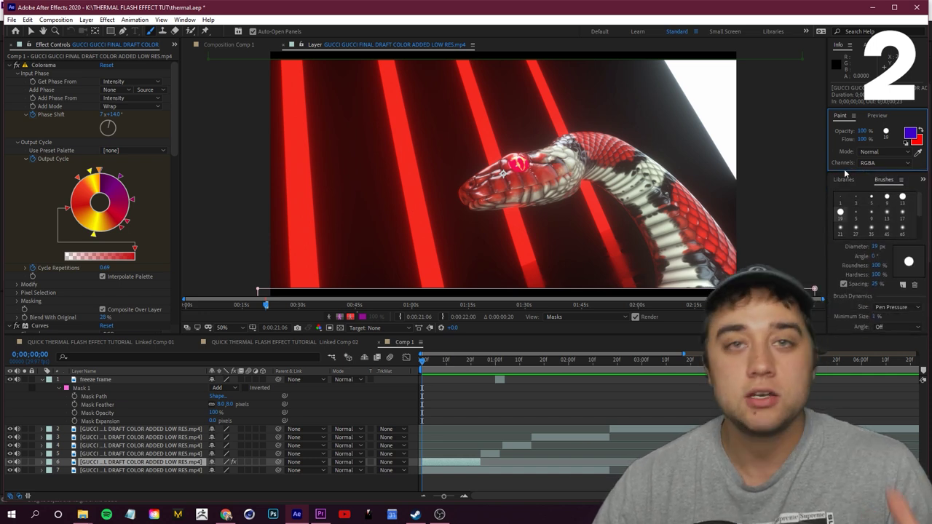
pyautogui.moveTo(846, 171); pyautogui.dragTo(834, 292)
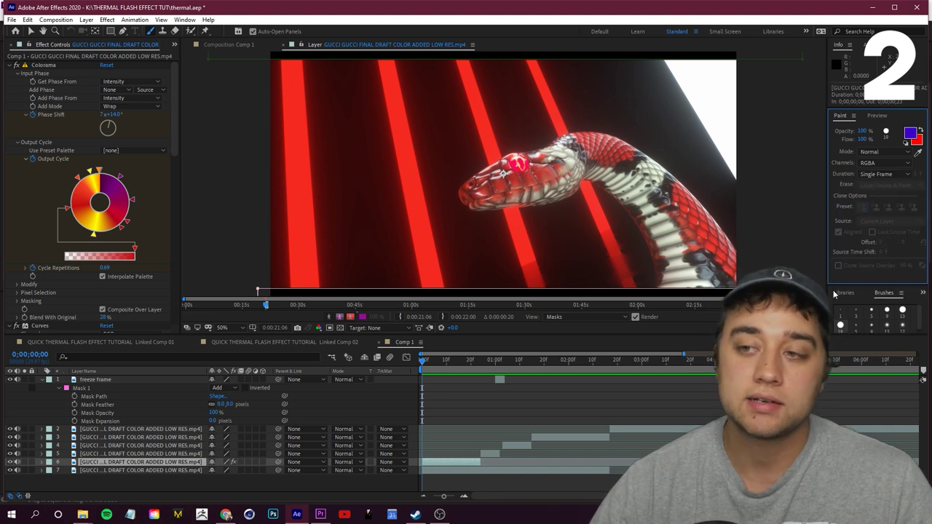
# Step: Set the brush to paint in white with Single Frame duration, and make the viewer and brush settings area taller
pyautogui.click(888, 175)
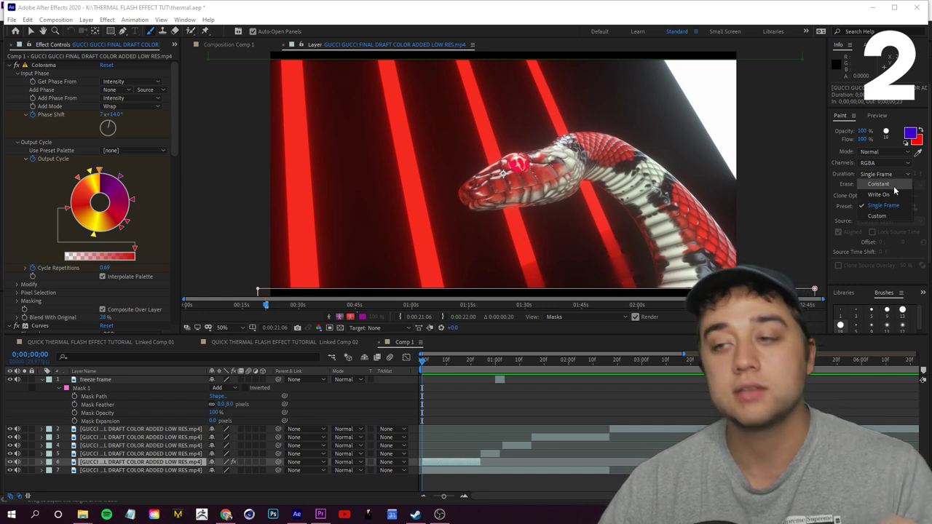
pyautogui.click(897, 207)
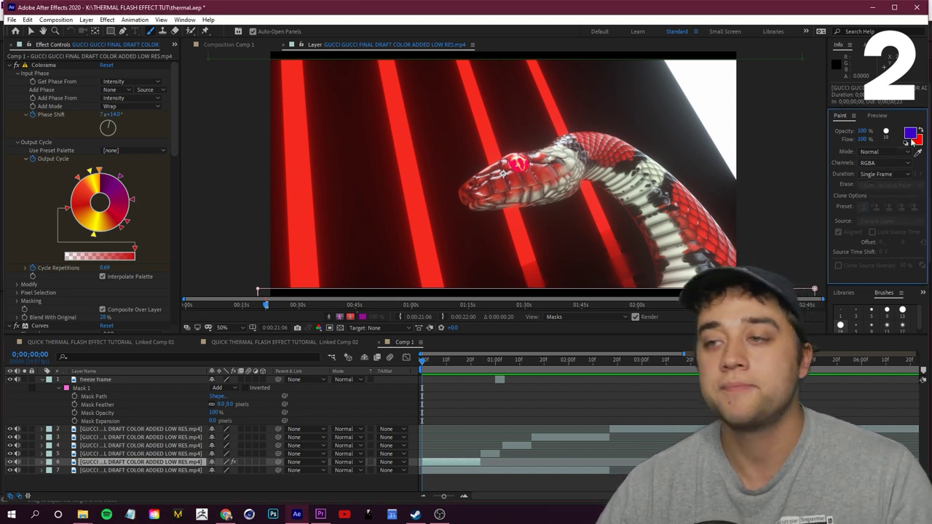
pyautogui.click(887, 132)
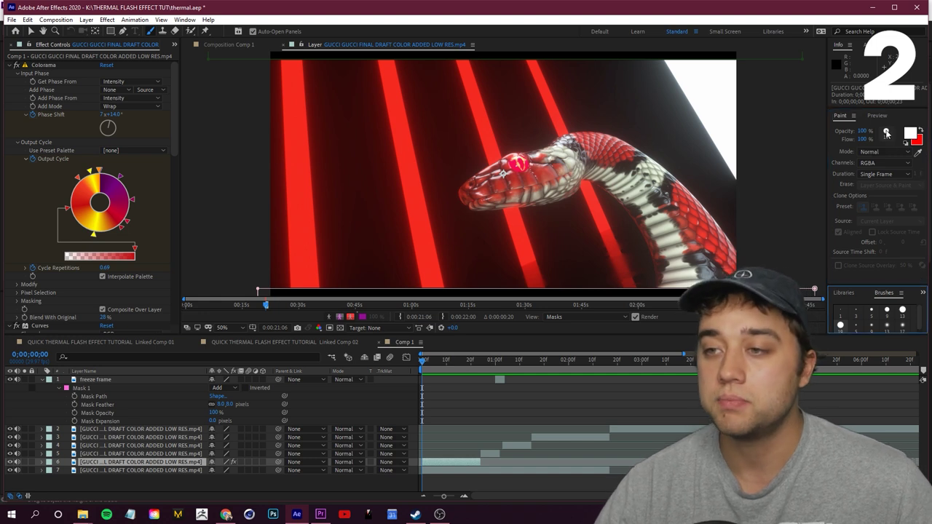
pyautogui.moveTo(869, 334); pyautogui.dragTo(874, 383)
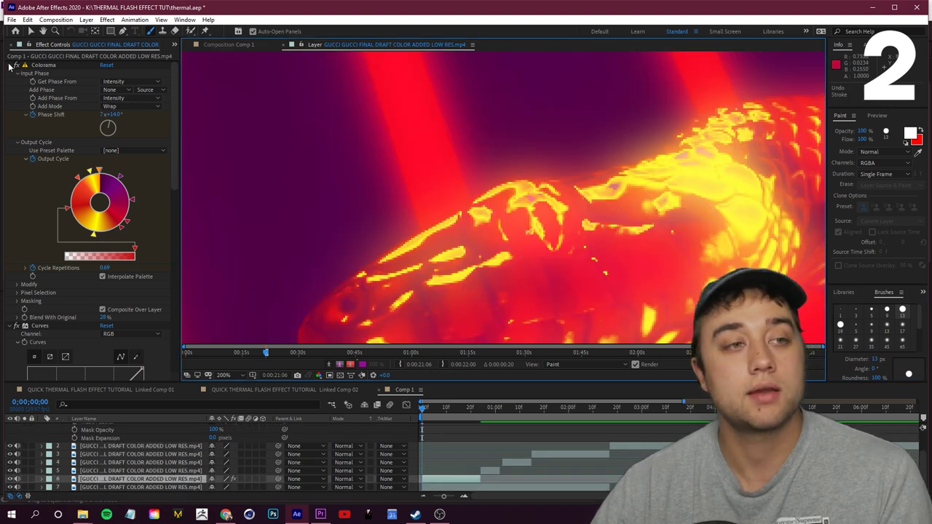
# Step: Collapse Colorama, Curves, Brightness & Contrast and S_Glow on the snake layer, and disable them along with the existing Paint effect
pyautogui.click(9, 66)
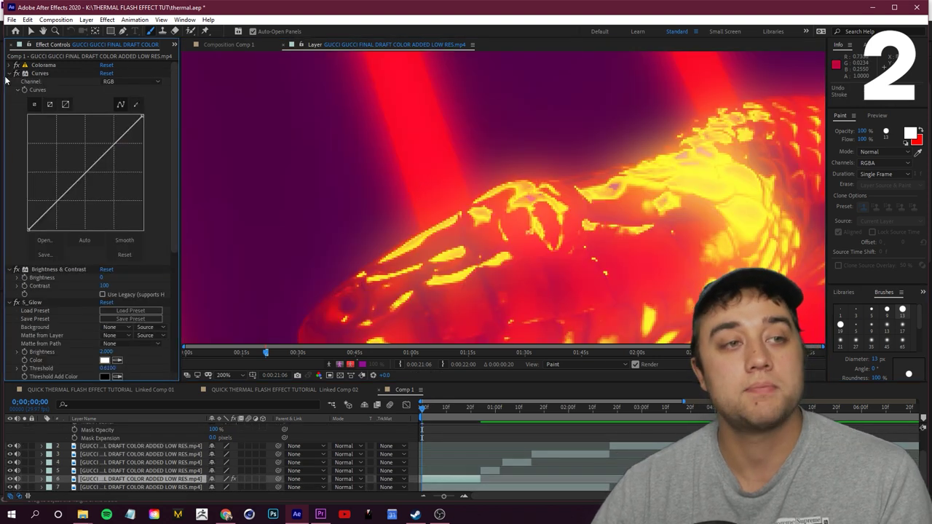
pyautogui.click(9, 73)
pyautogui.click(8, 81)
pyautogui.click(8, 89)
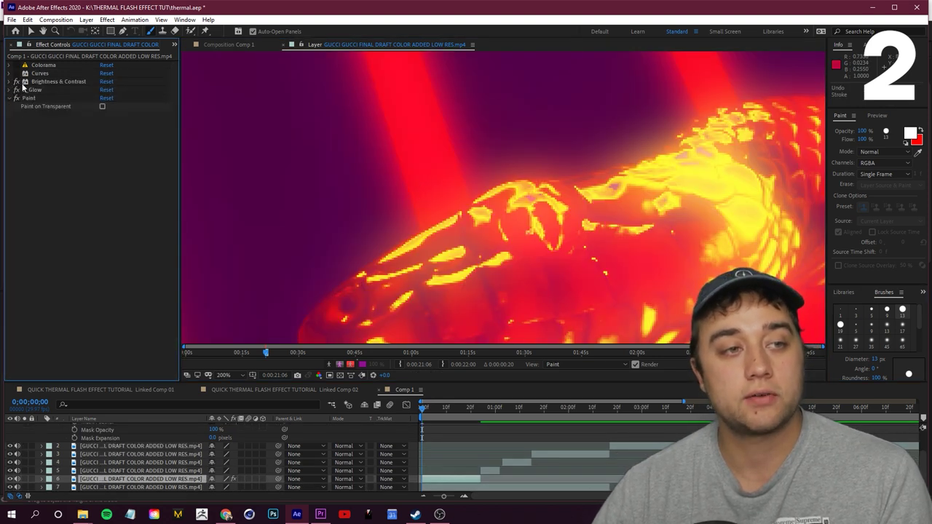
pyautogui.moveTo(23, 86); pyautogui.dragTo(21, 98)
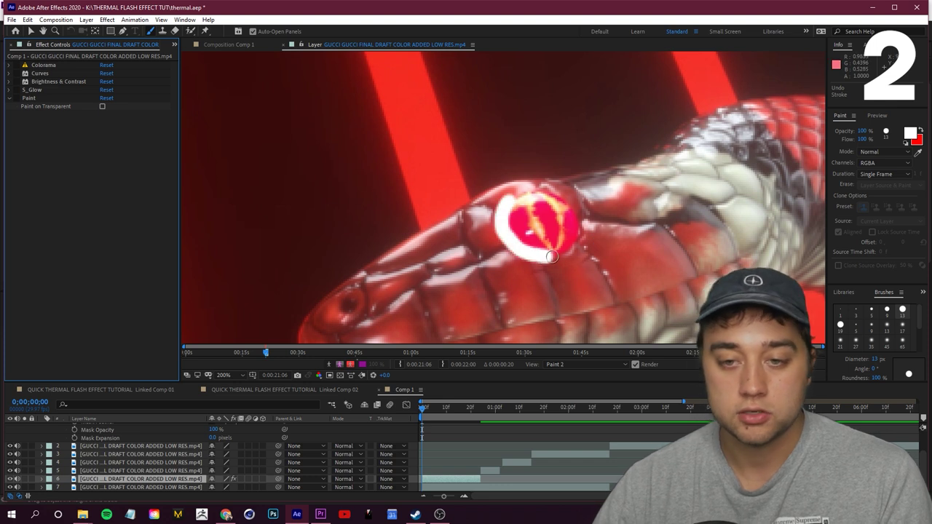
# Step: Paint white strokes around the snake's eye, on its nostril and along its neck ridges and jaw on frame 0, undoing stray strokes
pyautogui.moveTo(577, 211); pyautogui.dragTo(512, 198)
pyautogui.hotkey('ctrl', 'z')
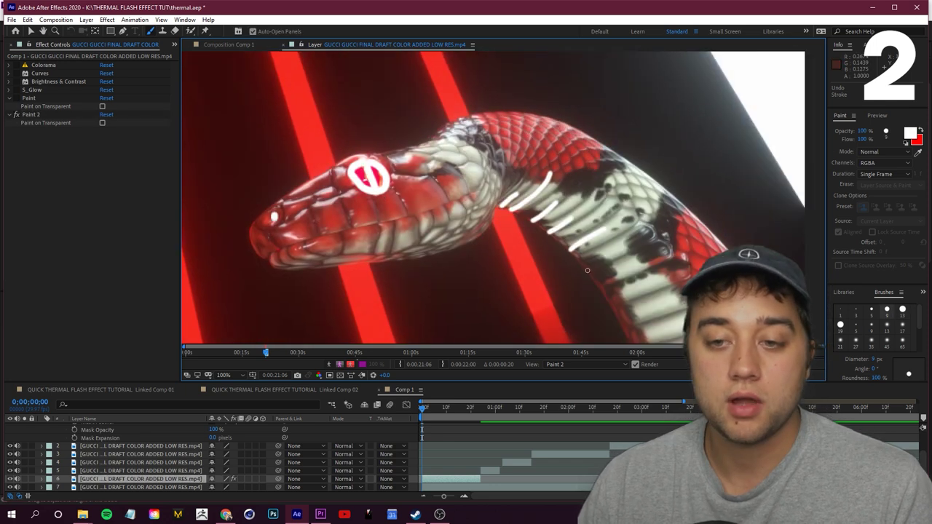
pyautogui.scroll(-2, 449, 260)
pyautogui.scroll(2, 360, 248)
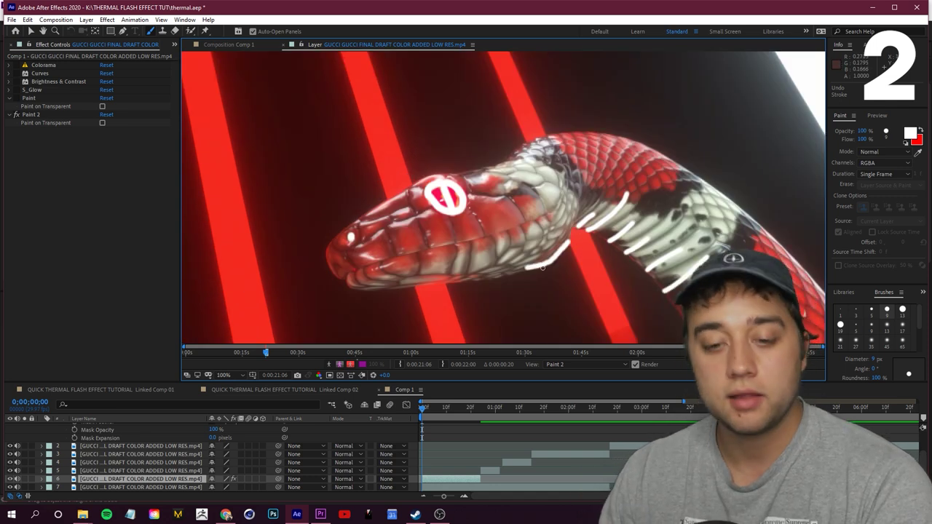
# Step: On frame 1, trace the snake's eye ring, pupil and lower jaw edge in white, comparing against frame 0
pyautogui.press('pagedown')
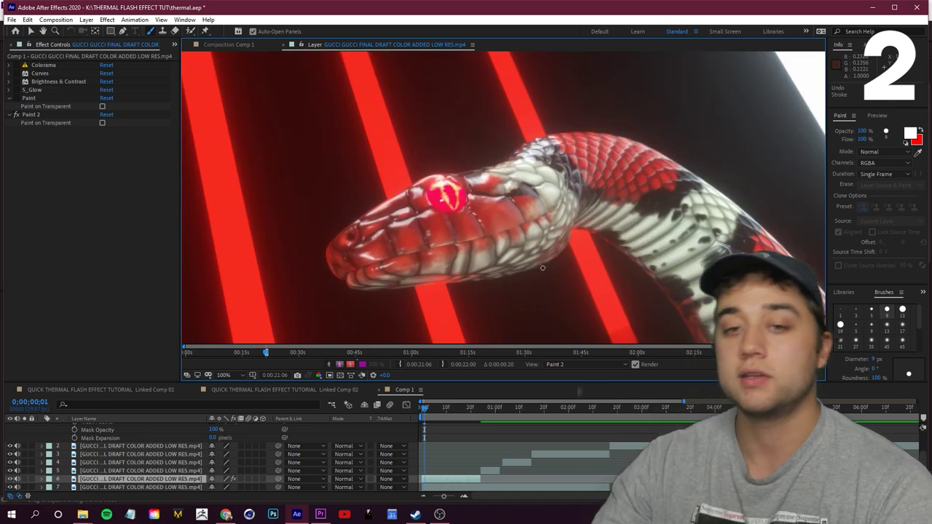
pyautogui.press('pageup')
pyautogui.press('pagedown')
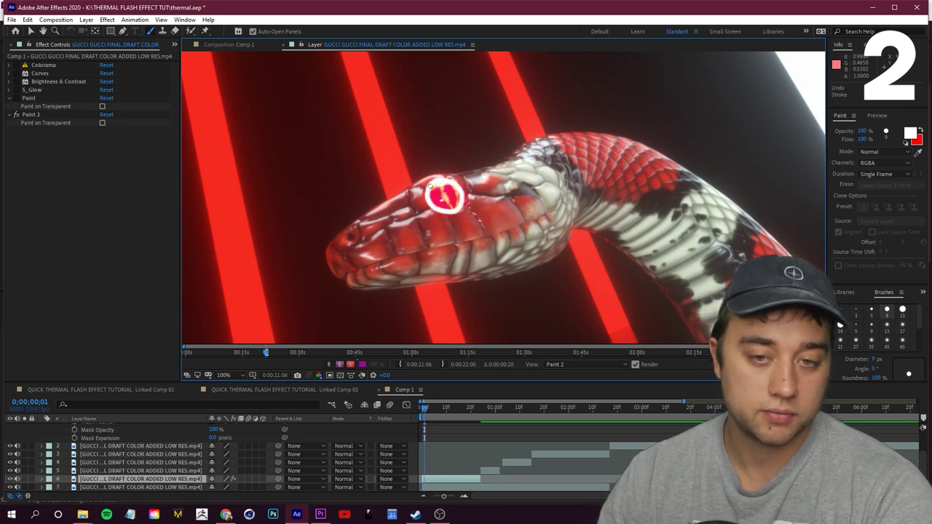
pyautogui.press('pageup')
pyautogui.press('pagedown')
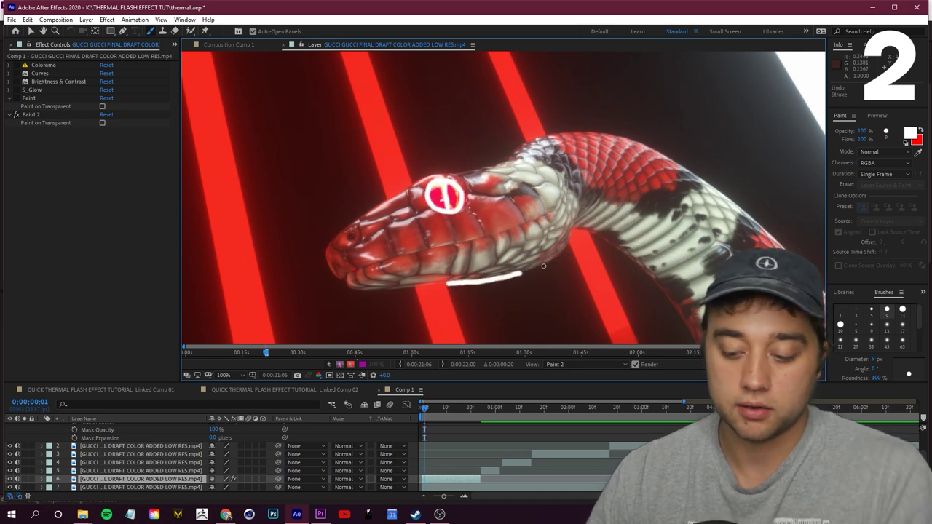
pyautogui.moveTo(539, 271); pyautogui.dragTo(580, 231)
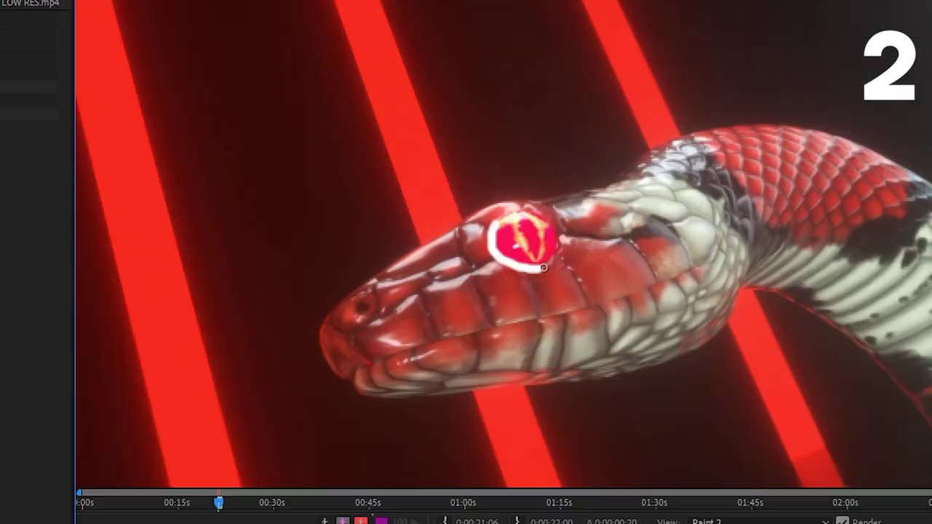
# Step: Continue the white outline frame by frame after frame 1, redrawing strokes on the snake's eye, snout and neck
pyautogui.moveTo(457, 208); pyautogui.dragTo(440, 182)
pyautogui.moveTo(338, 236); pyautogui.dragTo(366, 291)
pyautogui.moveTo(605, 190); pyautogui.dragTo(580, 224)
pyautogui.press('pagedown')
pyautogui.scroll(-1, 445, 191)
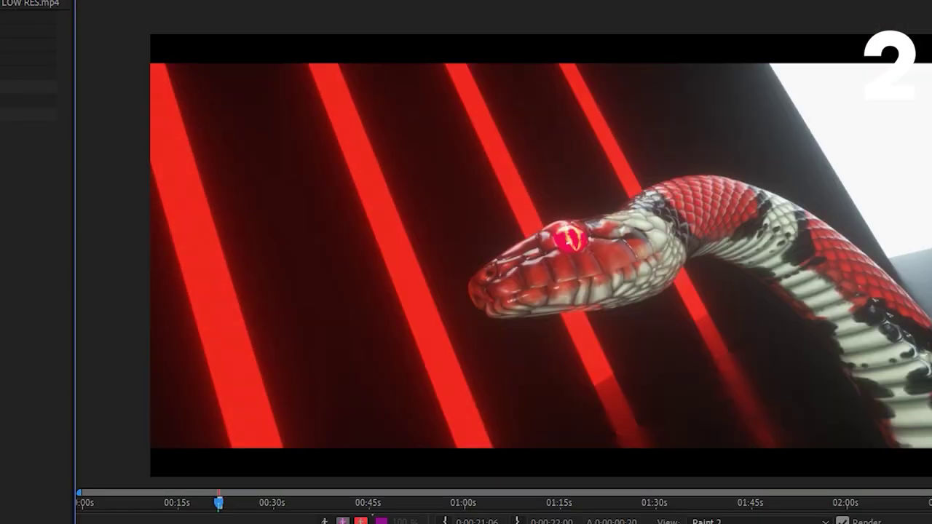
pyautogui.scroll(1, 444, 191)
pyautogui.moveTo(440, 183); pyautogui.dragTo(445, 182)
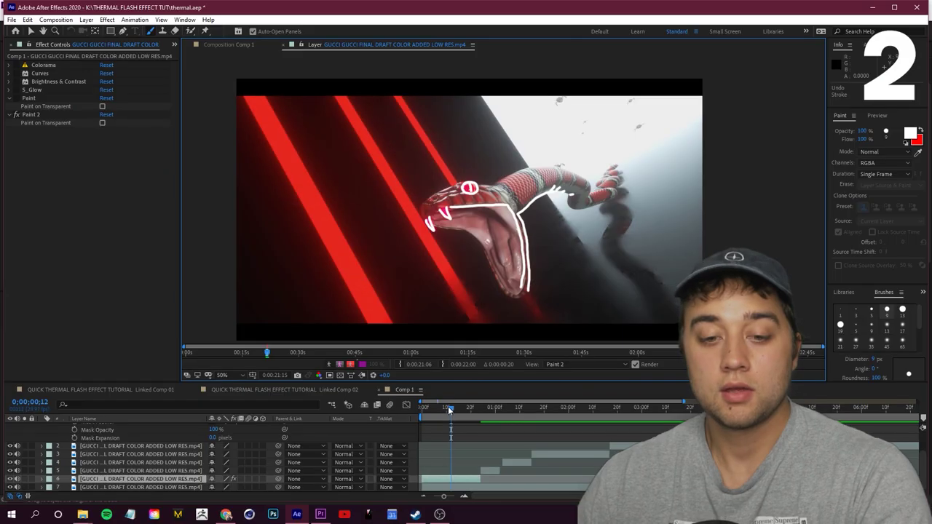
# Step: Review the painted outline frames in the layer view and in the Comp 1 composition view
pyautogui.moveTo(450, 410); pyautogui.dragTo(440, 415)
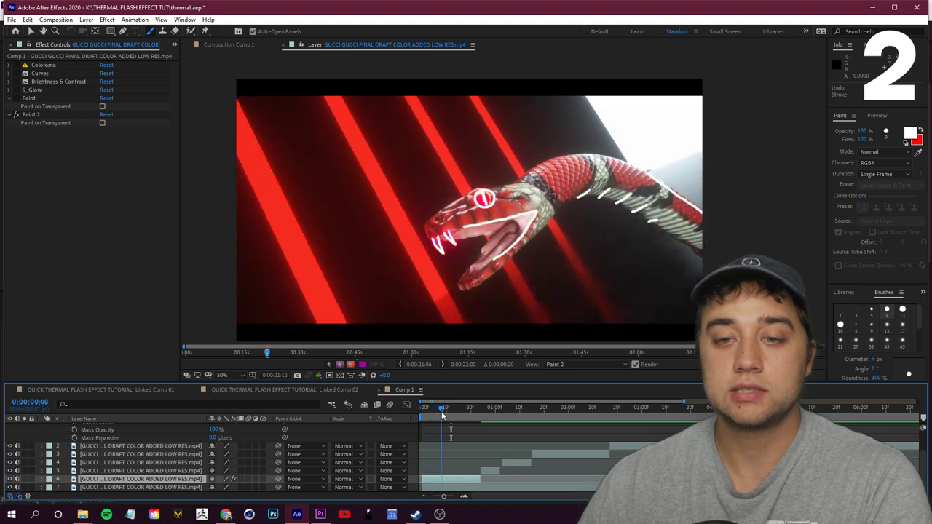
pyautogui.press('space')
pyautogui.moveTo(434, 410); pyautogui.dragTo(430, 422)
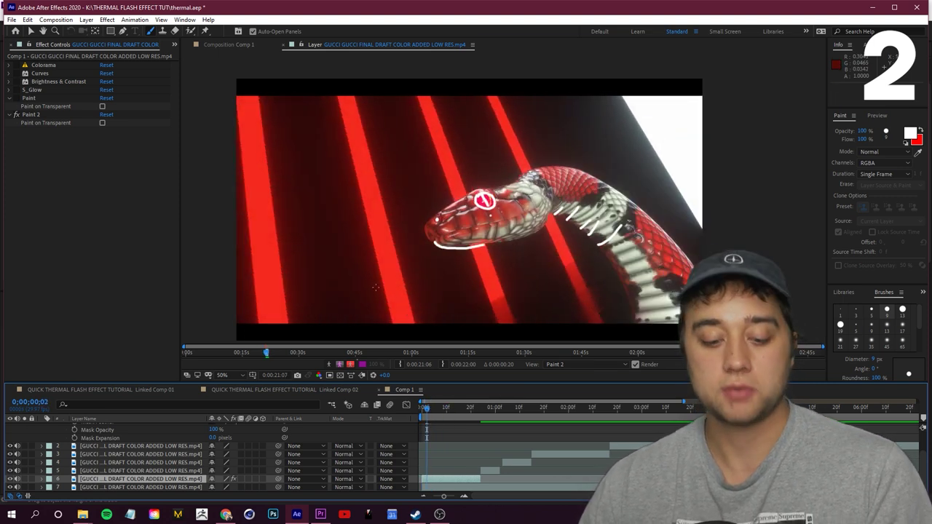
pyautogui.press('v')
pyautogui.click(224, 44)
pyautogui.moveTo(429, 408); pyautogui.dragTo(428, 408)
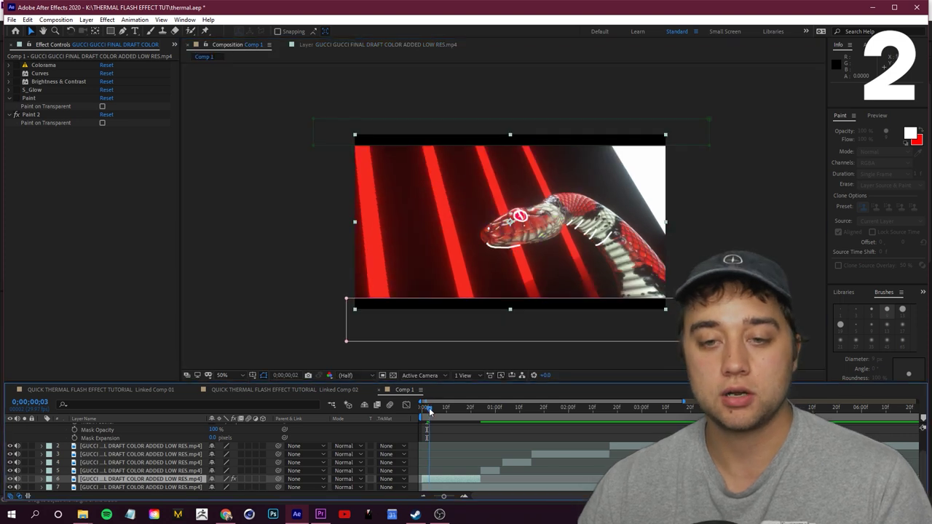
pyautogui.moveTo(429, 408); pyautogui.dragTo(439, 409)
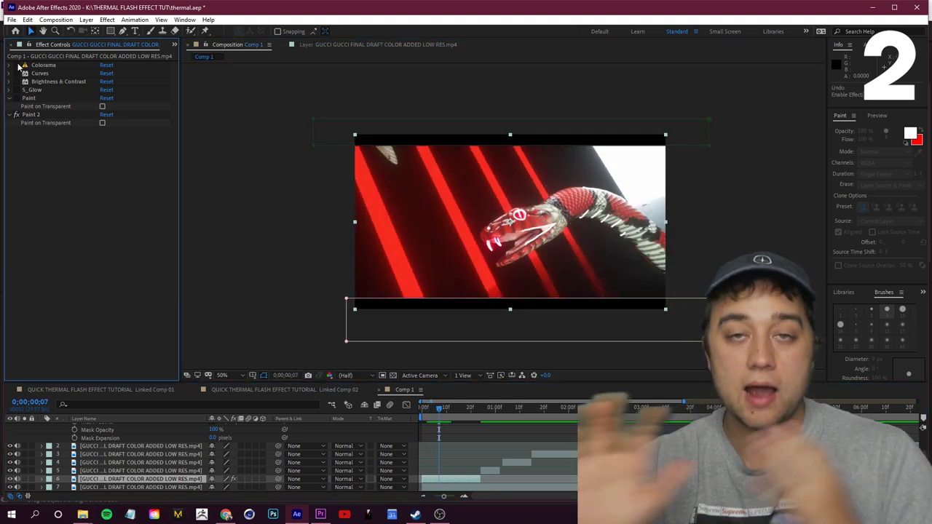
# Step: Re-enable Colorama, Curves, Brightness & Contrast, S_Glow and the first Paint effect on the snake layer, and preview the comp from frame 0
pyautogui.moveTo(18, 65); pyautogui.dragTo(17, 99)
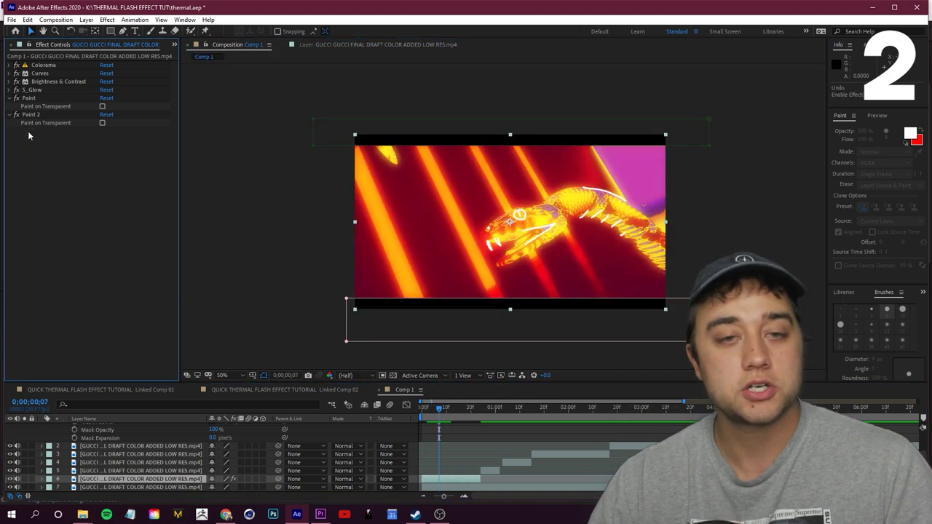
pyautogui.moveTo(438, 415); pyautogui.dragTo(410, 428)
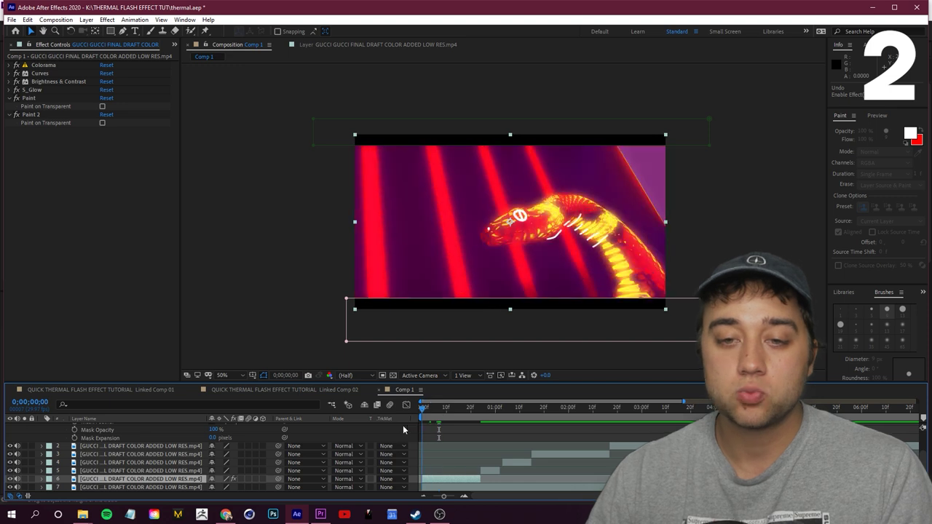
pyautogui.press('space')
pyautogui.press('space')
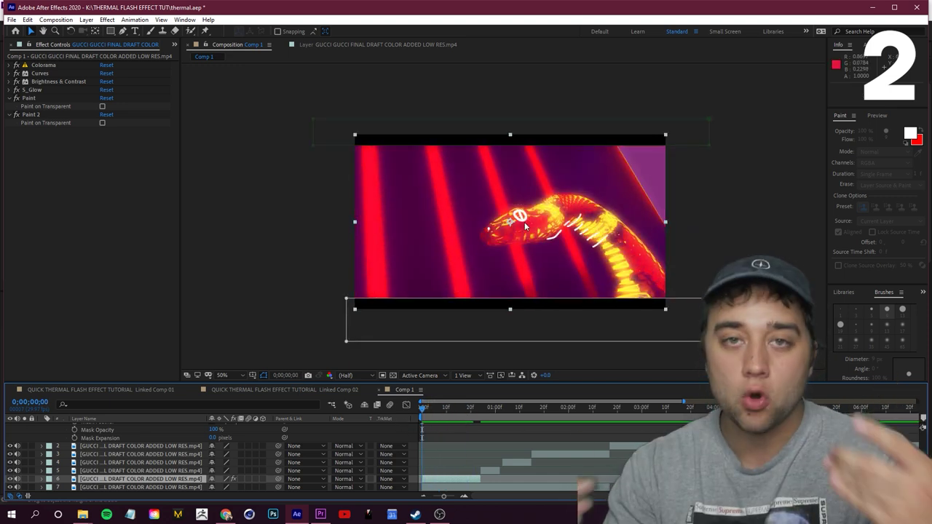
pyautogui.press('space')
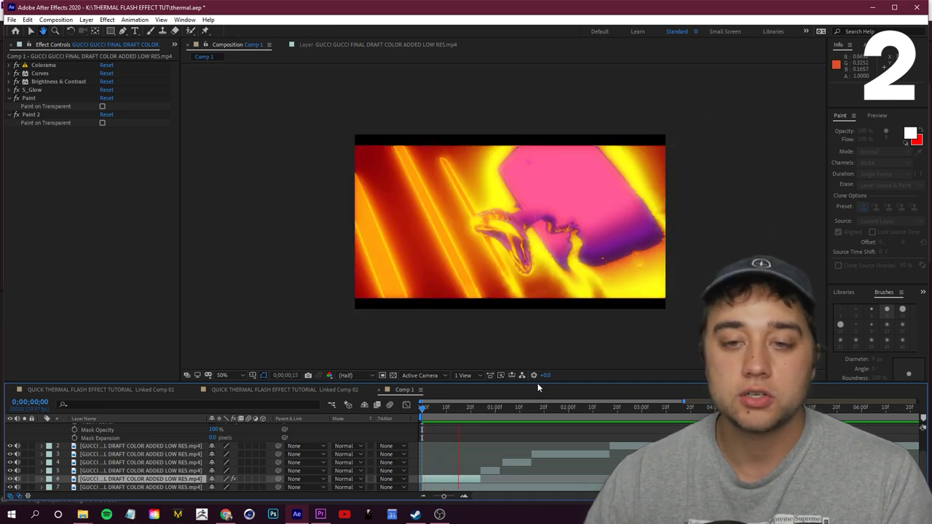
pyautogui.press('space')
pyautogui.moveTo(459, 413); pyautogui.dragTo(423, 424)
pyautogui.press('space')
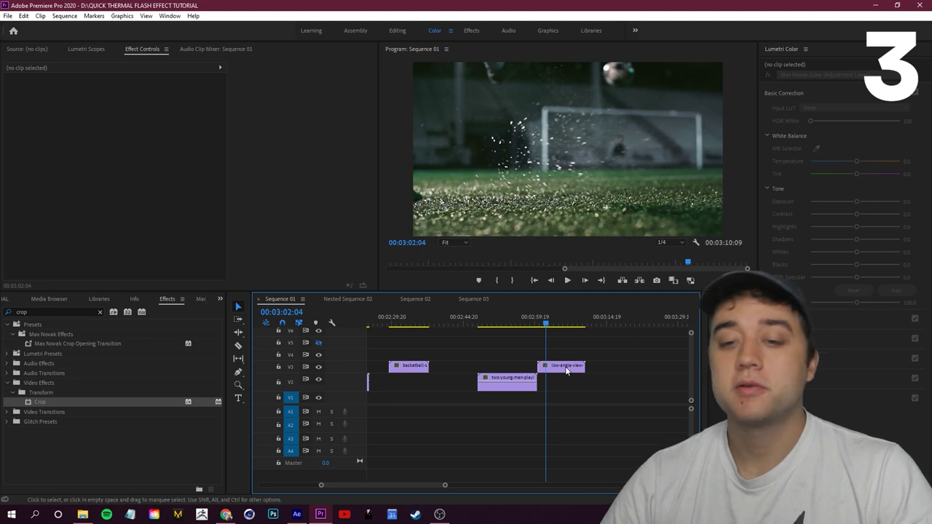
# Step: In Premiere Pro, duplicate the low-angle soccer clip onto track V6 and replace the copy with an After Effects composition
pyautogui.moveTo(566, 371); pyautogui.dragTo(566, 331)
pyautogui.click(587, 359)
pyautogui.scroll(1, 593, 370)
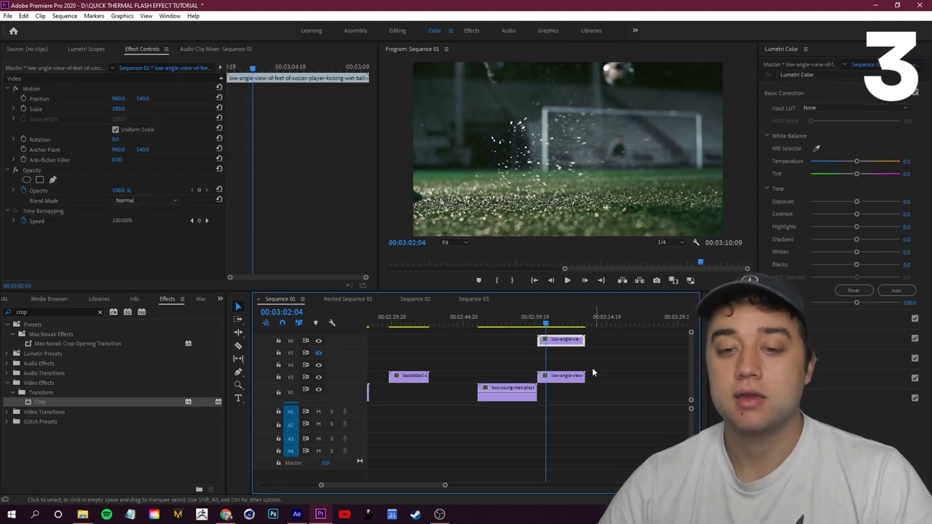
pyautogui.rightClick(560, 339)
pyautogui.click(553, 347)
pyautogui.rightClick(554, 344)
pyautogui.click(622, 155)
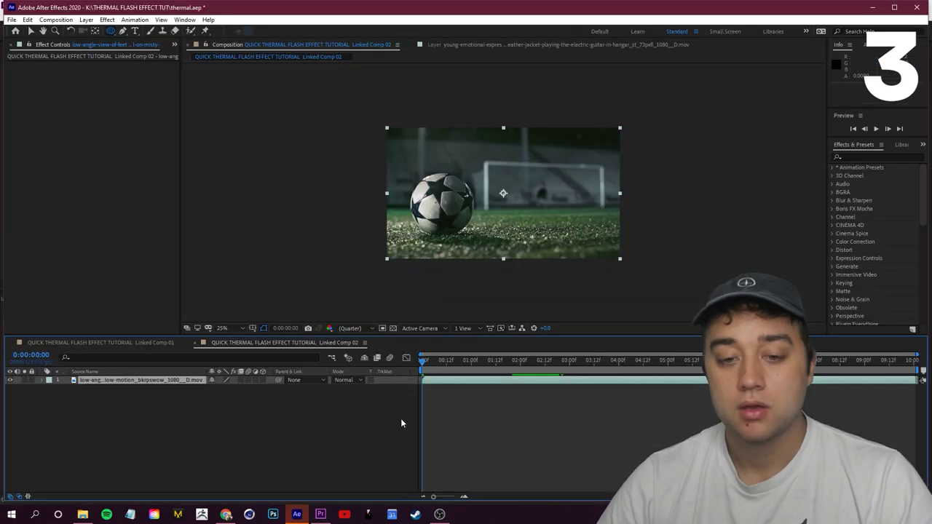
# Step: Copy the Colorama, Curves, Brightness & Contrast and S_Glow effects from the THERMAL layer in Linked Comp 01
pyautogui.moveTo(503, 361); pyautogui.dragTo(469, 362)
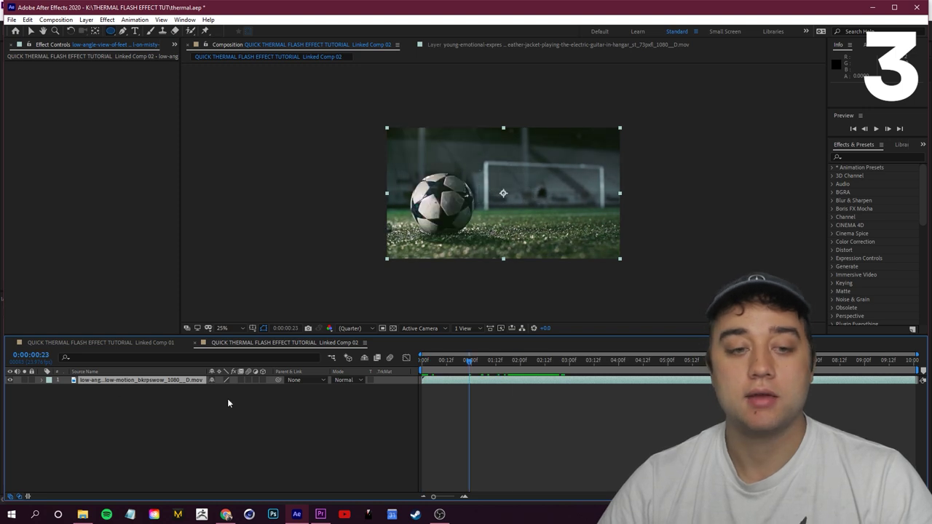
pyautogui.click(123, 345)
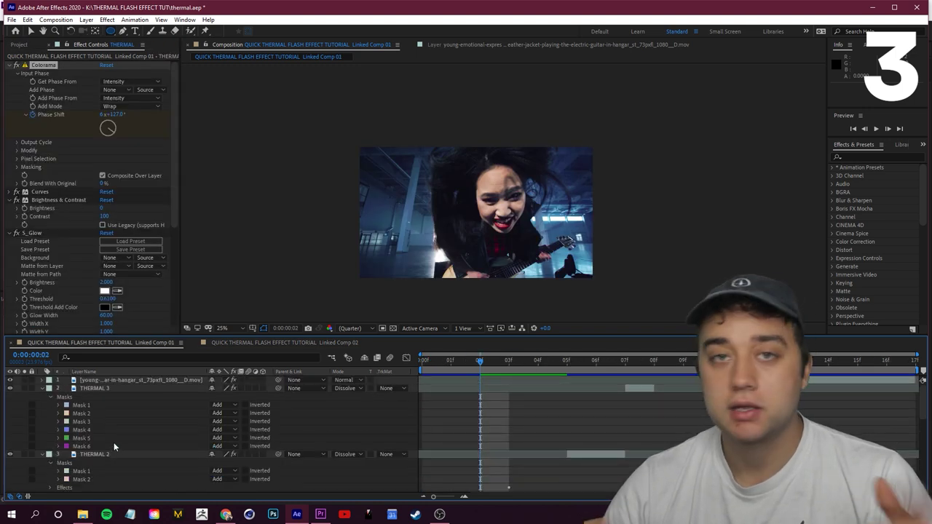
pyautogui.click(63, 64)
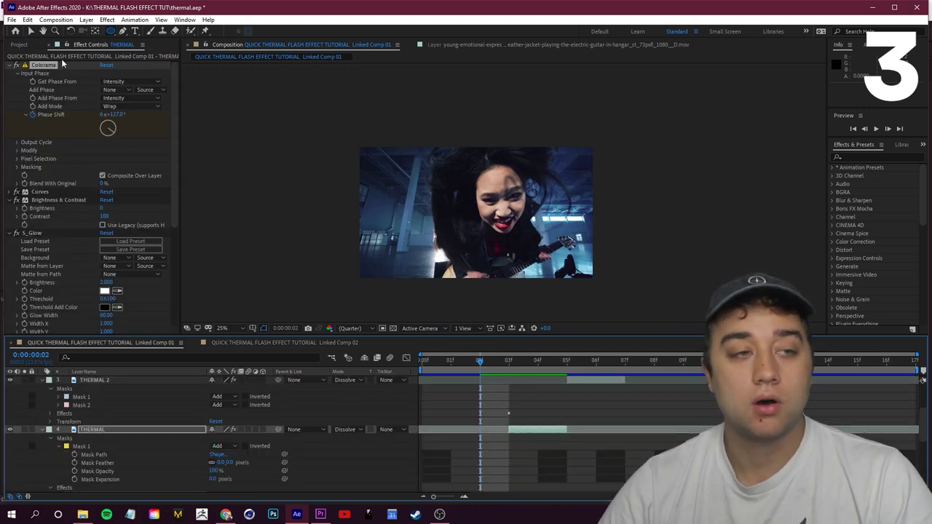
pyautogui.click(10, 65)
pyautogui.click(9, 82)
pyautogui.click(10, 90)
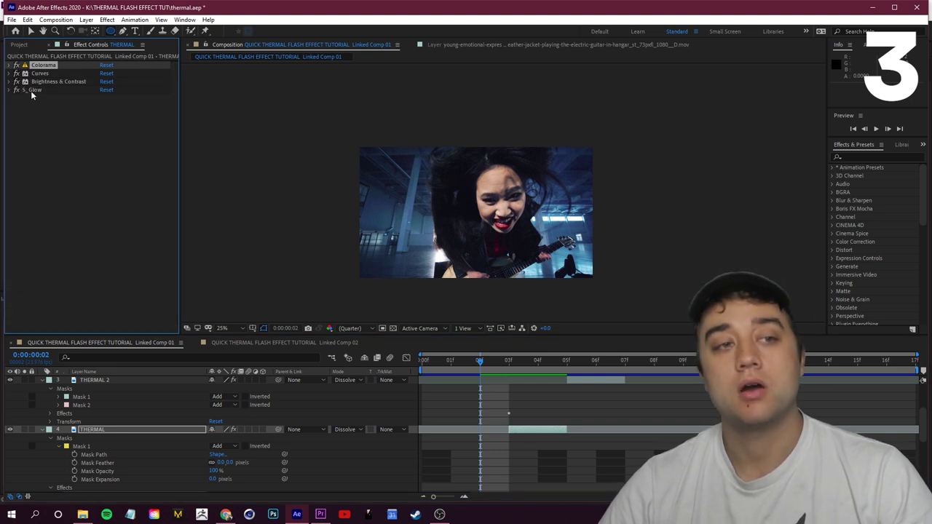
pyautogui.click(31, 90)
pyautogui.keyDown('ctrl'); pyautogui.click(33, 83); pyautogui.keyUp('ctrl')
pyautogui.keyDown('ctrl'); pyautogui.click(34, 75); pyautogui.keyUp('ctrl')
pyautogui.keyDown('ctrl'); pyautogui.click(38, 66); pyautogui.keyUp('ctrl')
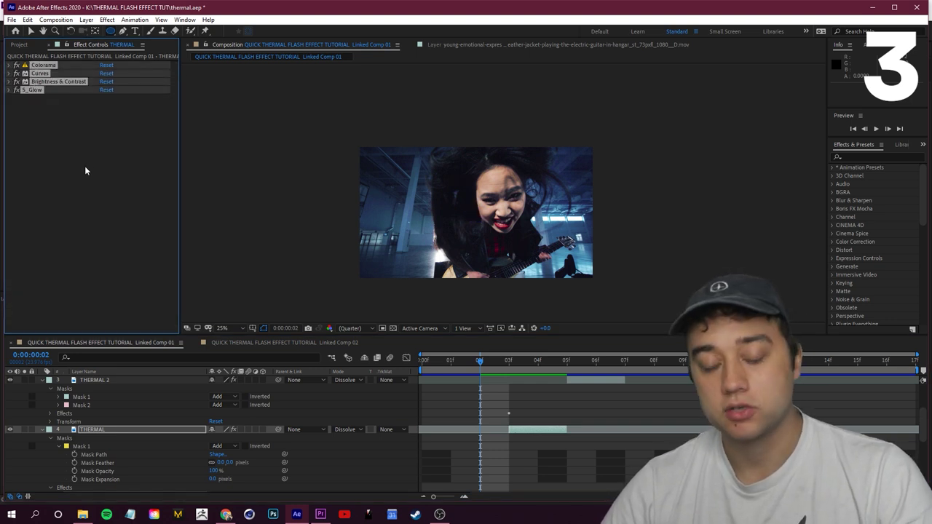
# Step: Duplicate the soccer layer in Linked Comp 02 and paste the copied thermal effects onto the upper copy
pyautogui.click(278, 342)
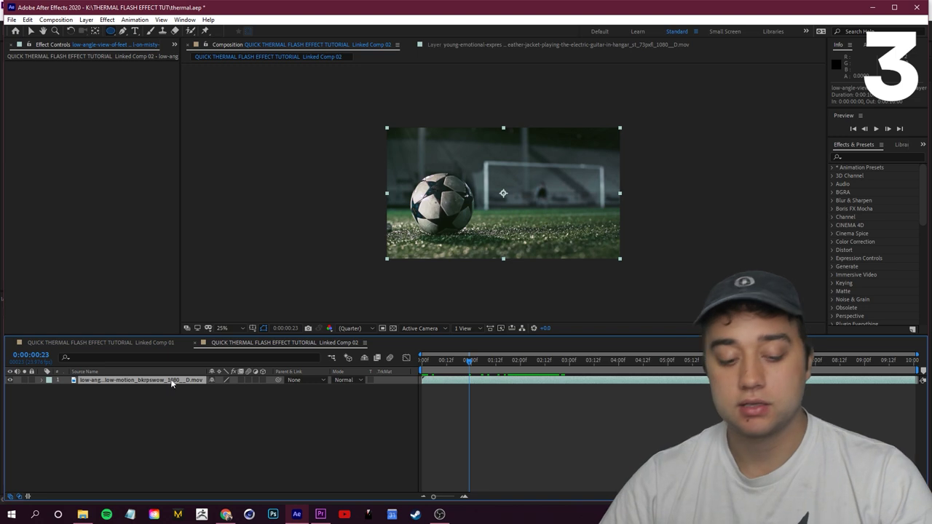
pyautogui.hotkey('ctrl', 'd')
pyautogui.hotkey('ctrl', 'v')
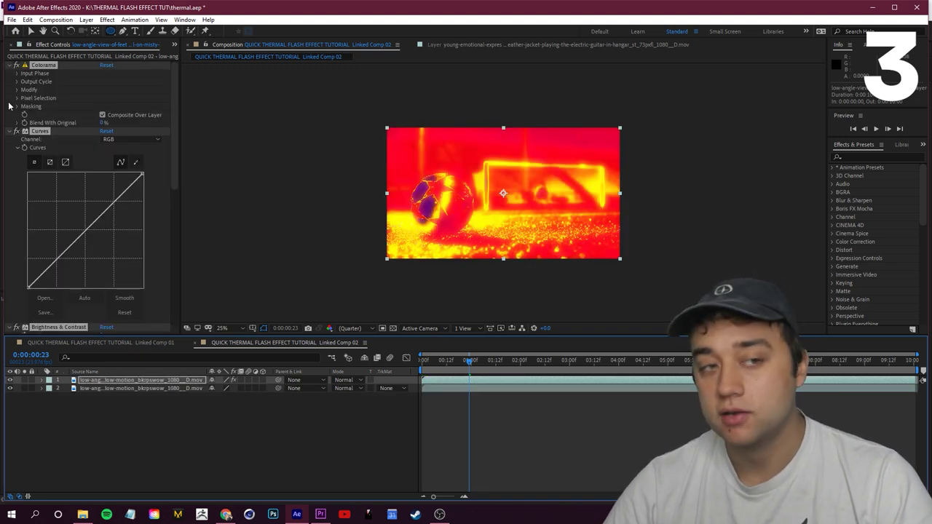
# Step: Set Colorama's Phase Shift on the upper soccer layer to 6x+359.0° and preview the kick
pyautogui.click(17, 73)
pyautogui.moveTo(108, 130); pyautogui.dragTo(112, 111)
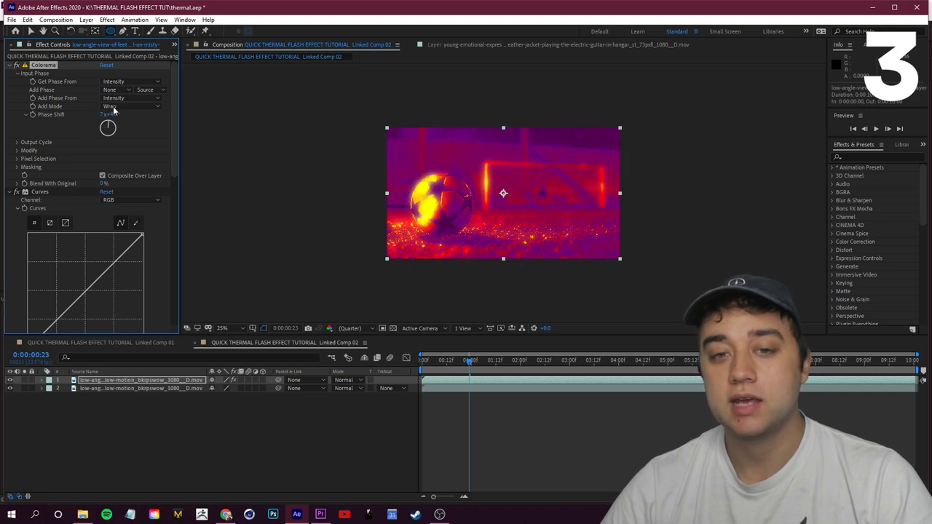
pyautogui.press('space')
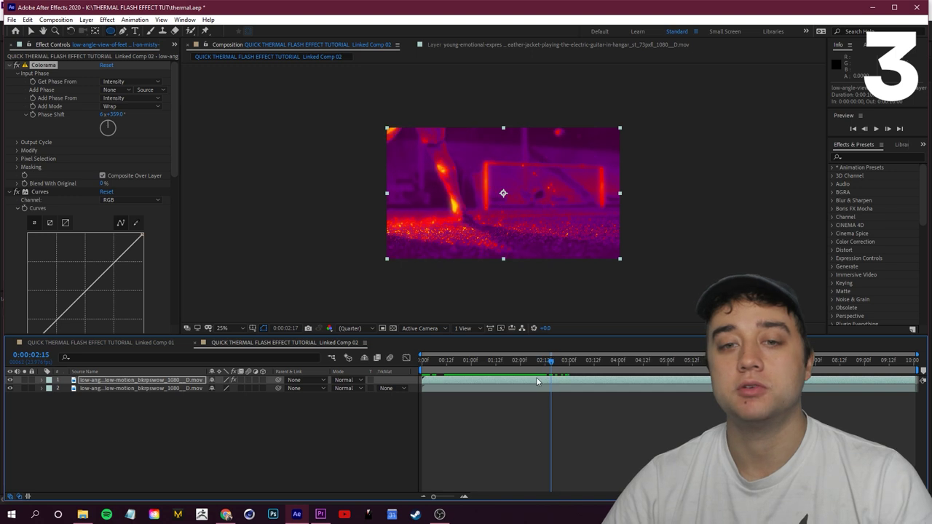
pyautogui.press('space')
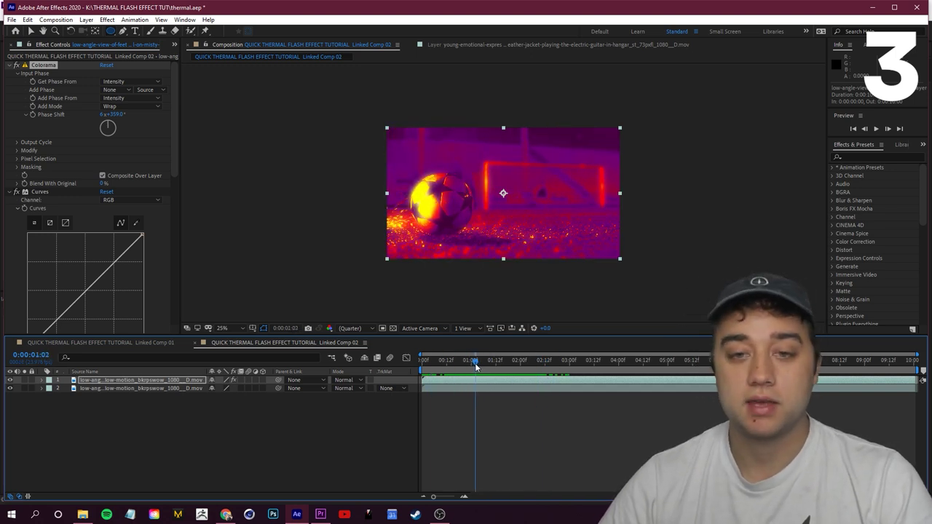
# Step: Split the thermal soccer layer just after the one-second mark and again at 0:00:02:18
pyautogui.hotkey('ctrl', 'shift', 'd')
pyautogui.moveTo(478, 362); pyautogui.dragTo(557, 364)
pyautogui.hotkey('ctrl', 'shift', 'd')
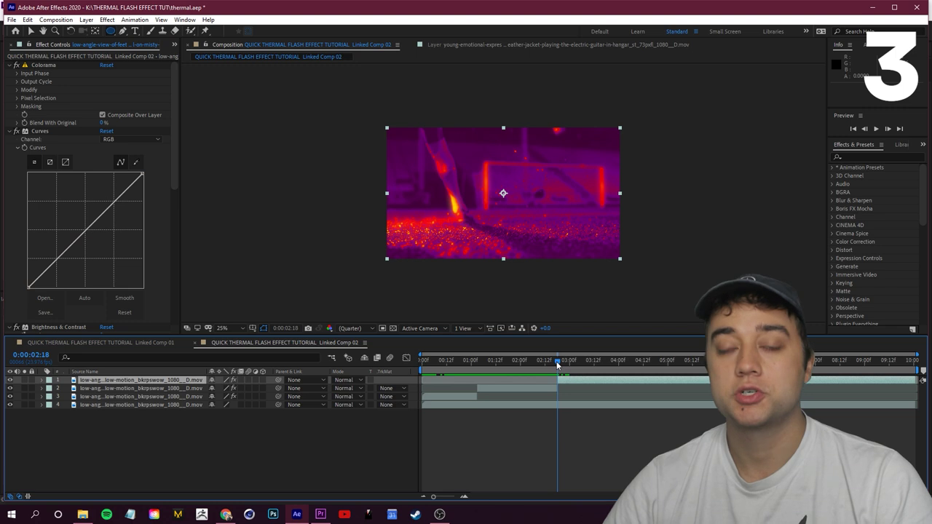
# Step: Delete S_Glow, Brightness & Contrast, Curves and Colorama from the soccer segment that starts at 0:00:02:18
pyautogui.click(9, 65)
pyautogui.click(9, 73)
pyautogui.click(9, 81)
pyautogui.click(11, 91)
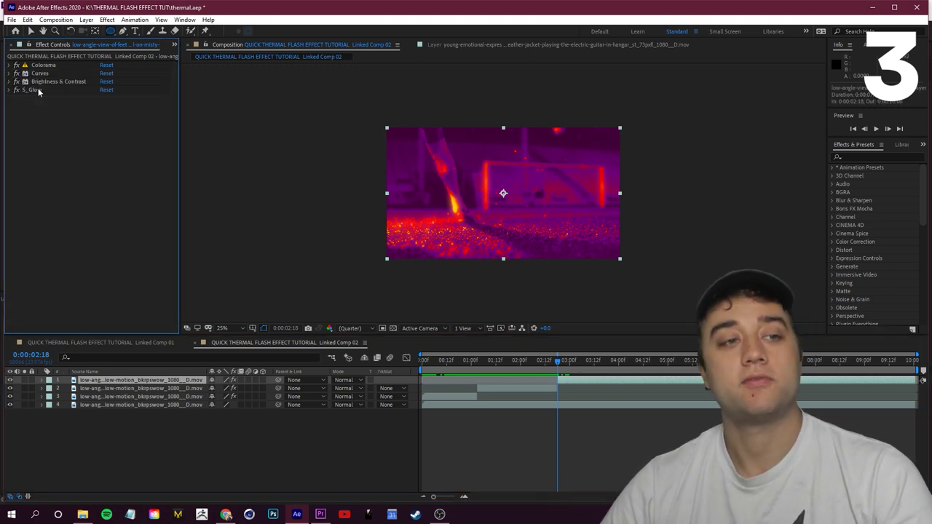
pyautogui.click(36, 90)
pyautogui.press('Delete')
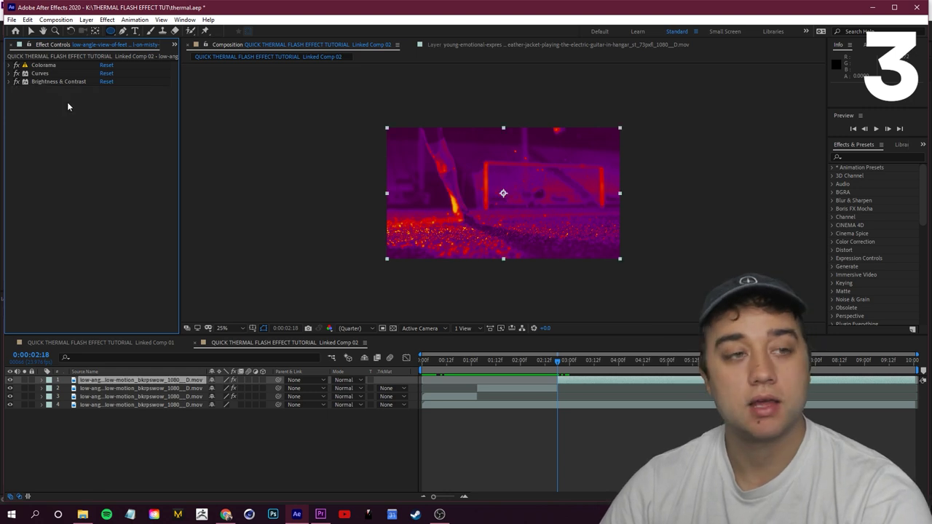
pyautogui.click(44, 74)
pyautogui.press('Delete')
pyautogui.click(43, 66)
pyautogui.press('Delete')
# Step: Delete all thermal effects from the opening soccer segment and play the comp through the thermal flash
pyautogui.moveTo(558, 361); pyautogui.dragTo(448, 398)
pyautogui.click(450, 397)
pyautogui.click(12, 66)
pyautogui.click(12, 74)
pyautogui.press('space')
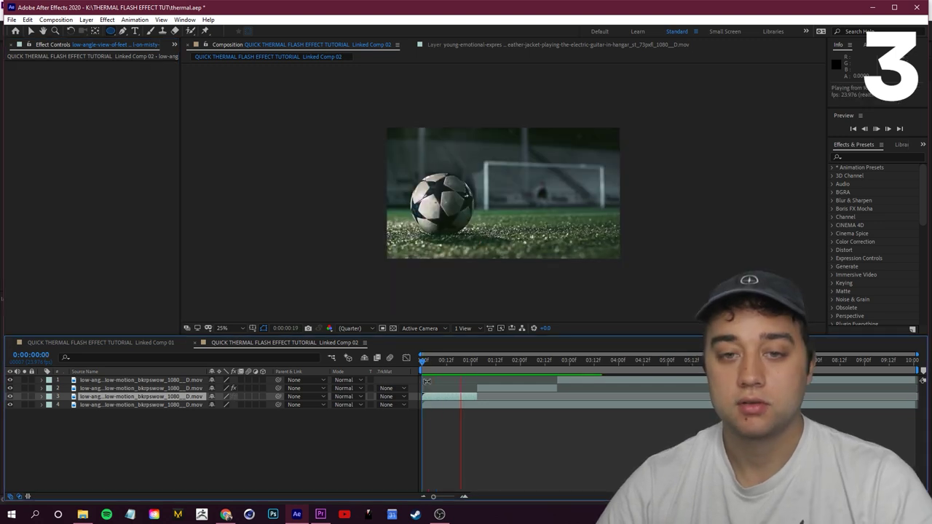
pyautogui.moveTo(486, 361); pyautogui.dragTo(495, 364)
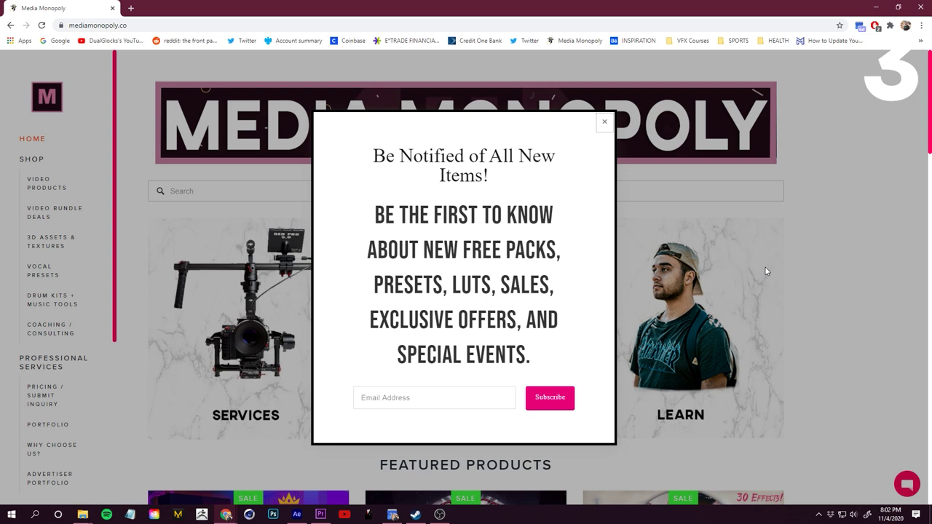
# Step: In the browser, dismiss the Media Monopoly sign-up pop-up and browse the site's Video Products page
pyautogui.click(604, 122)
pyautogui.scroll(-2, 449, 263)
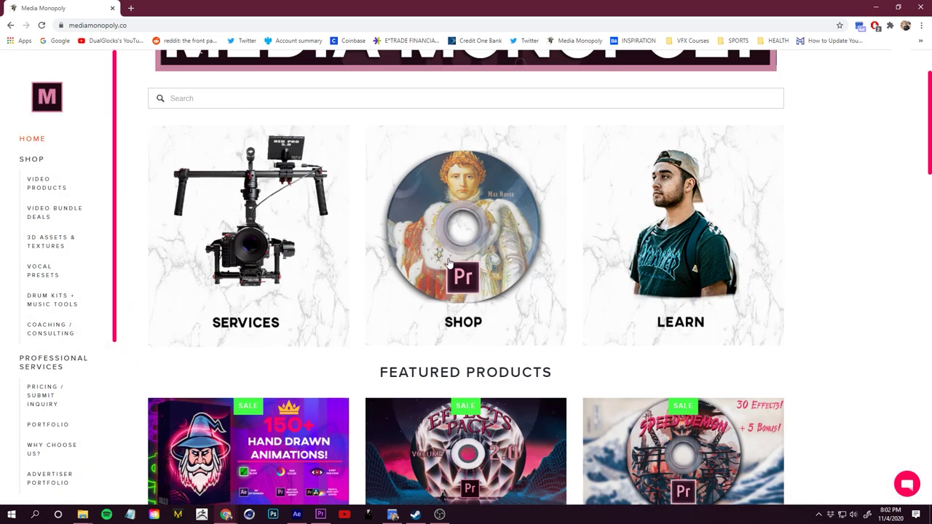
pyautogui.scroll(2, 449, 262)
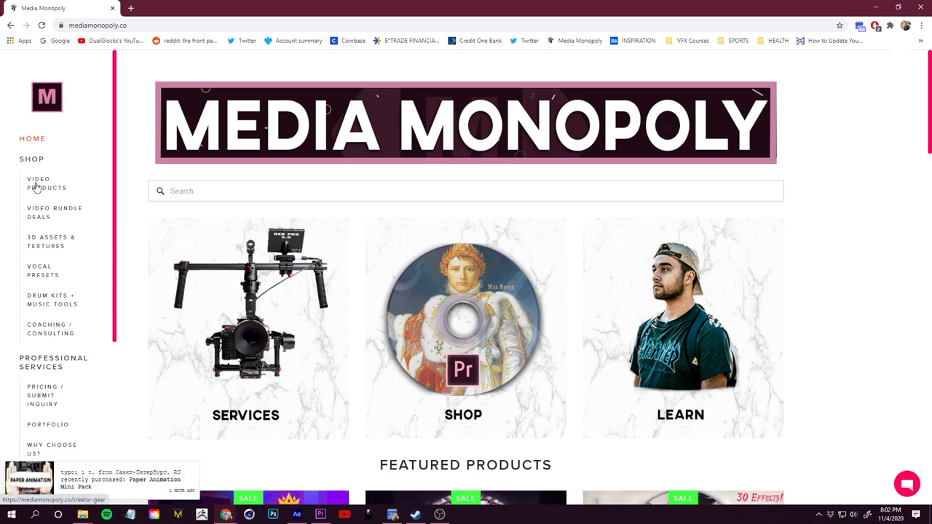
pyautogui.scroll(-6, 250, 240)
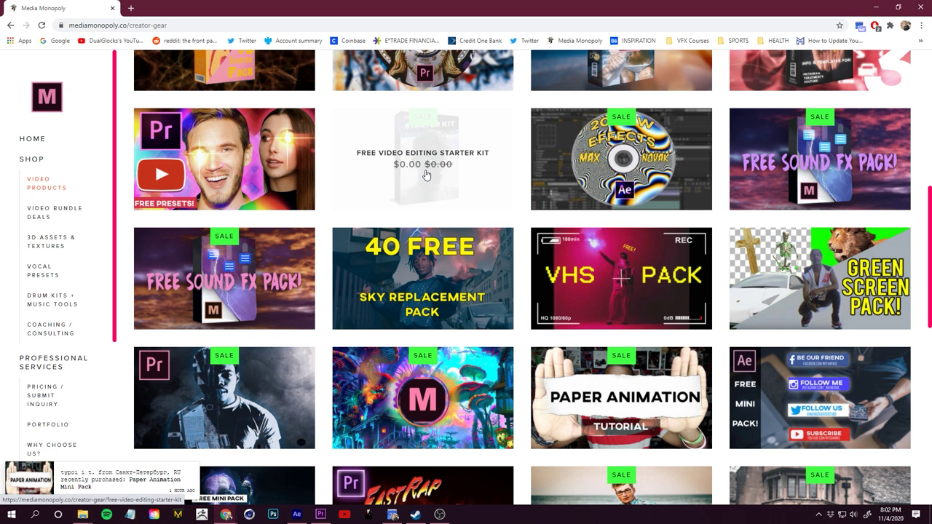
pyautogui.scroll(5, 443, 223)
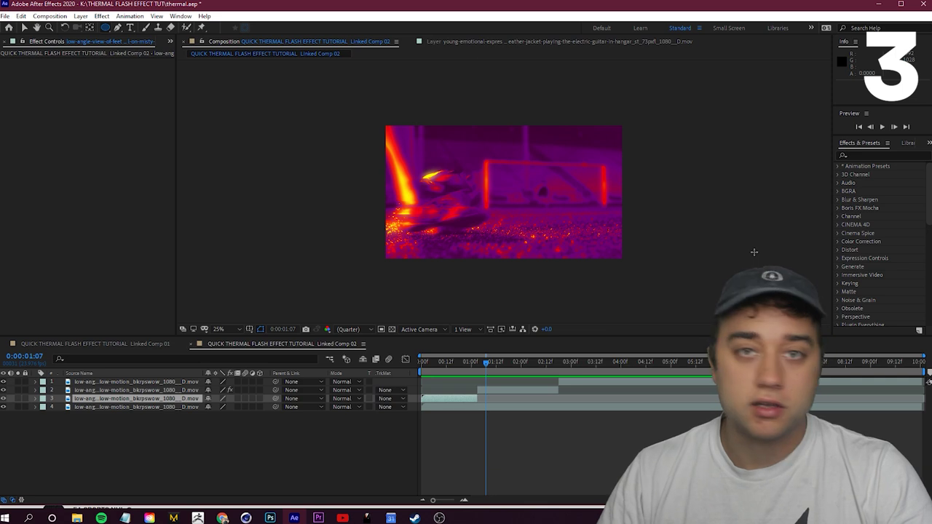
# Step: In After Effects, add the futuristic-numbers clip as the top layer of Linked Comp 02 and set its blending mode to Add
pyautogui.click(490, 364)
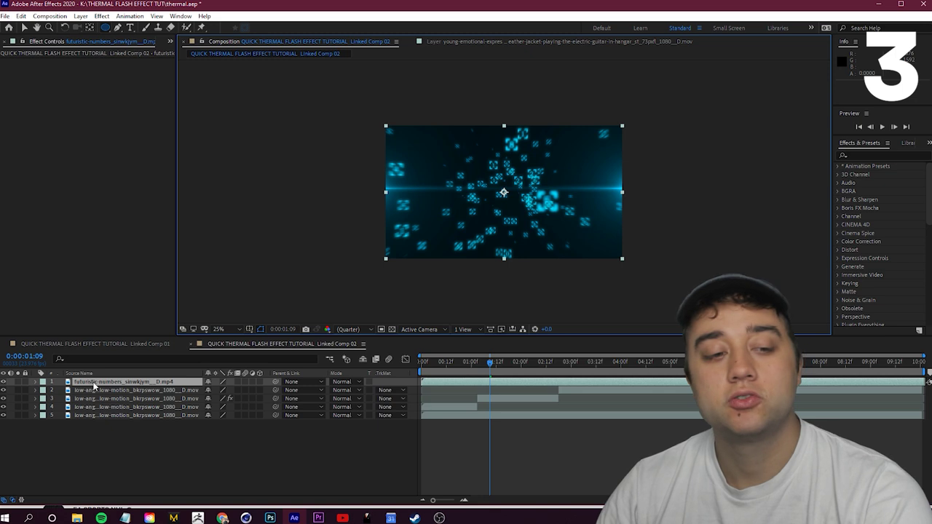
pyautogui.click(93, 383)
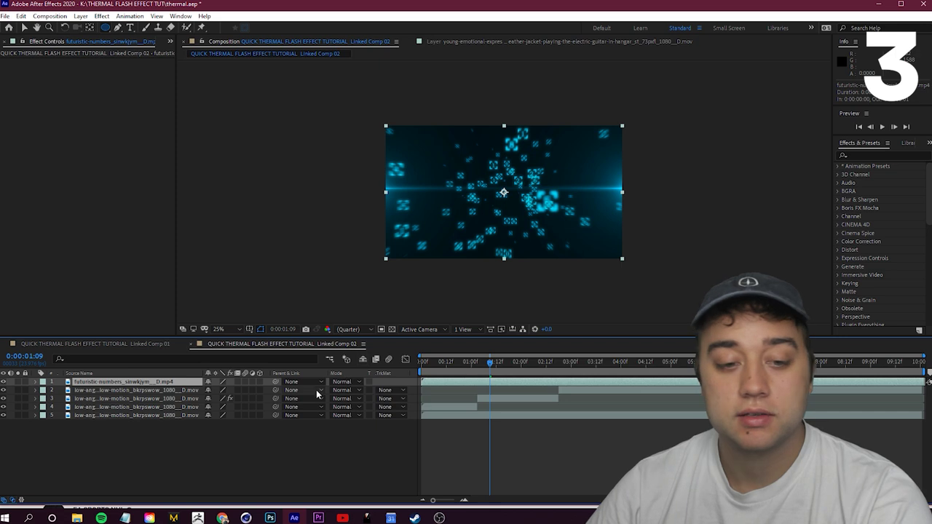
pyautogui.click(338, 381)
pyautogui.click(373, 155)
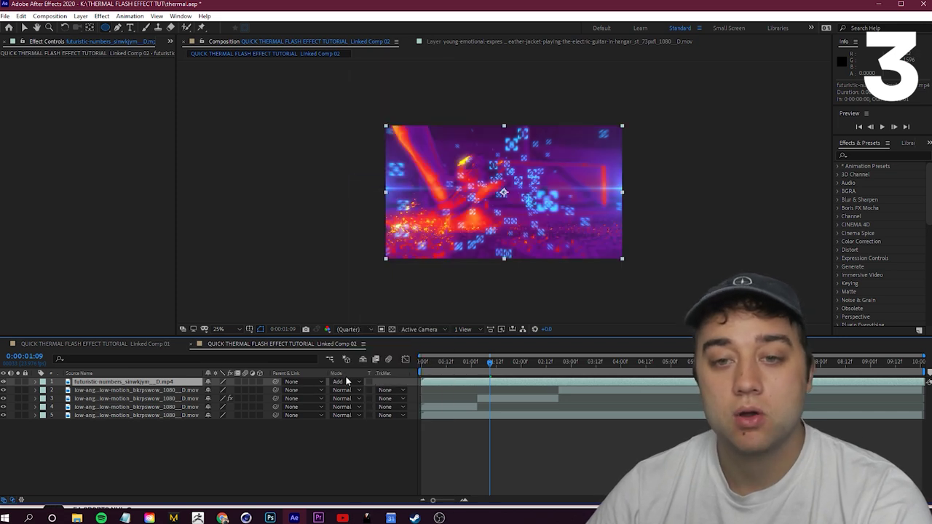
# Step: Try Color Dodge on the futuristic-numbers layer, and switch its blending mode to Classic Color Dodge
pyautogui.click(340, 382)
pyautogui.click(375, 212)
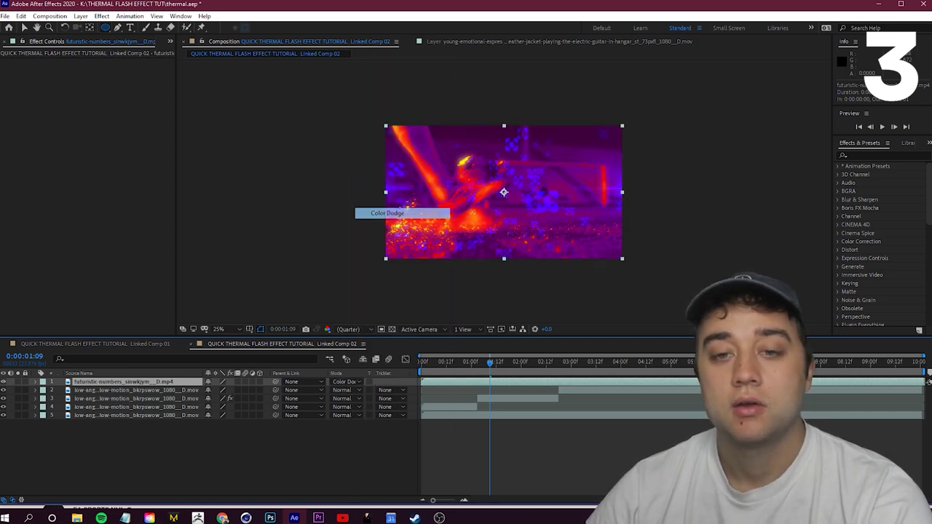
pyautogui.click(341, 381)
pyautogui.click(375, 223)
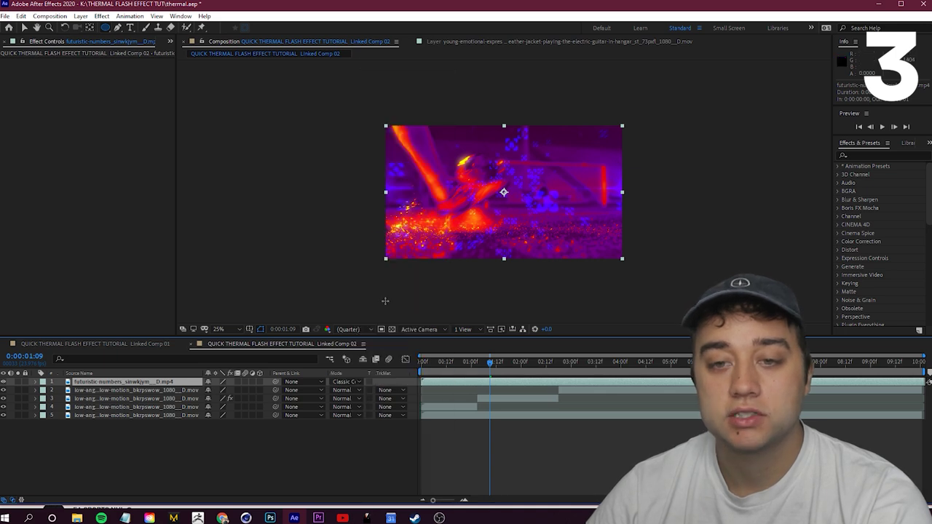
# Step: Set the futuristic-numbers layer's blending mode to Add and inspect the composite up close at 0:00:01:17
pyautogui.moveTo(489, 365)
pyautogui.mouseDown()
pyautogui.moveTo(525, 362)
pyautogui.moveTo(508, 364)
pyautogui.mouseUp()
pyautogui.click(340, 381)
pyautogui.click(375, 181)
pyautogui.scroll(2, 514, 207)
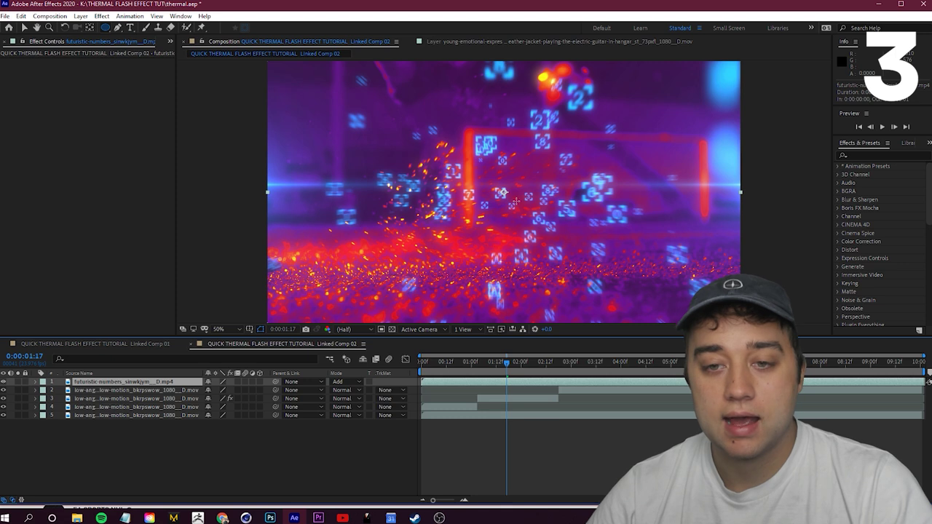
pyautogui.scroll(-4, 514, 208)
pyautogui.press('v')
pyautogui.scroll(1, 510, 226)
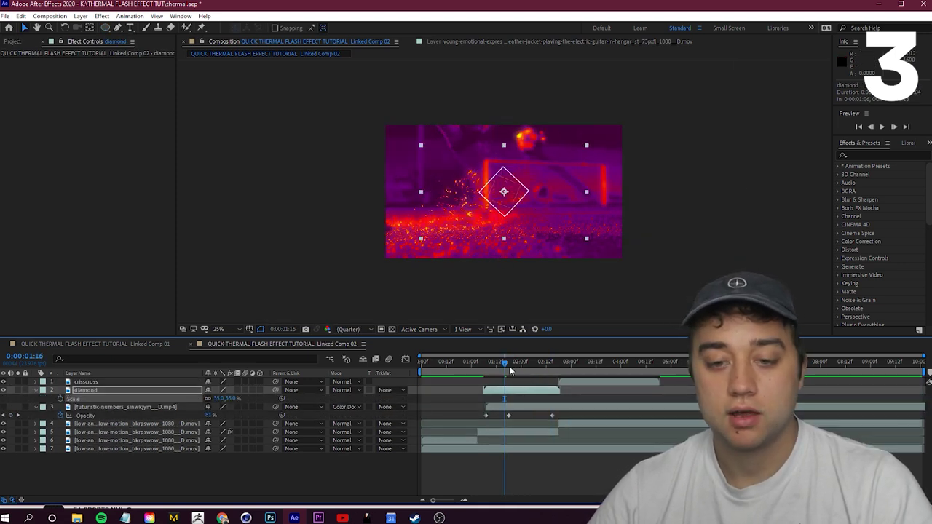
# Step: Enable keyframing for all of the diamond layer's transform properties at 0:00:01:08, where the foot meets the ball
pyautogui.moveTo(509, 368); pyautogui.dragTo(501, 393)
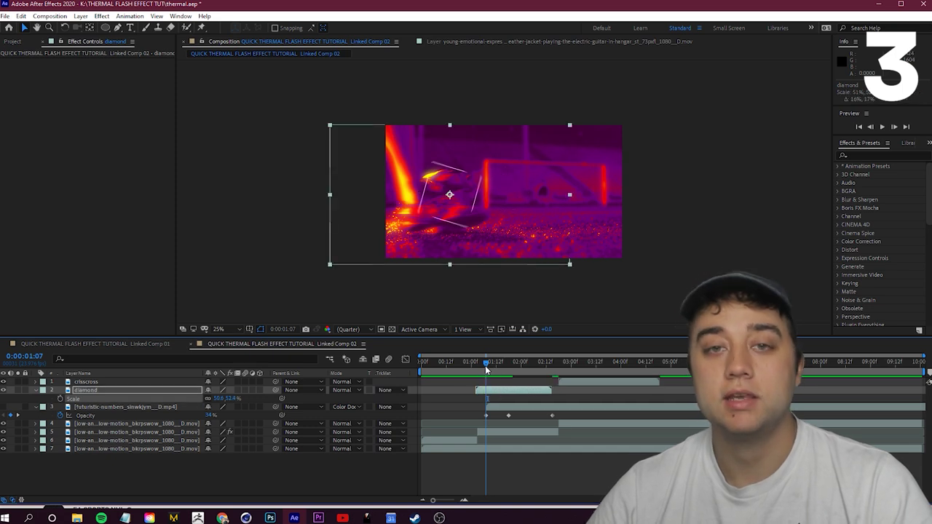
pyautogui.moveTo(485, 366); pyautogui.dragTo(488, 366)
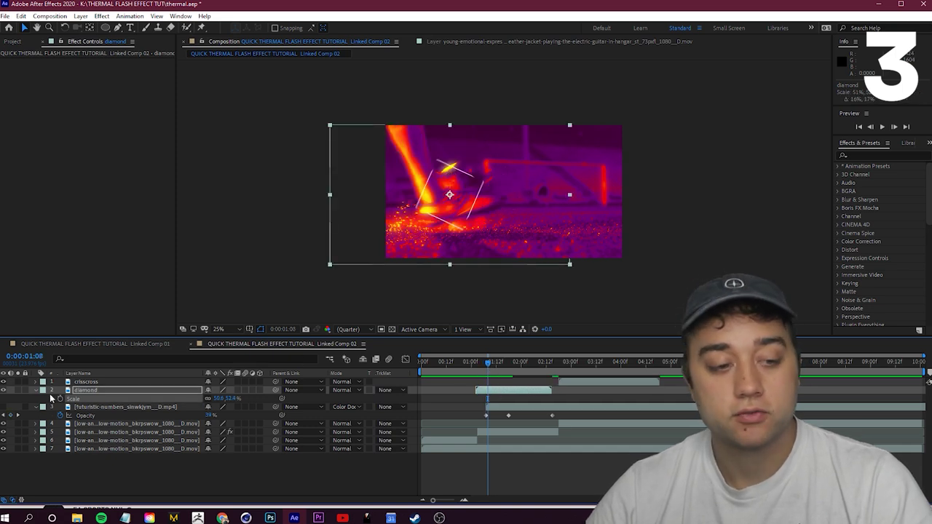
pyautogui.click(39, 390)
pyautogui.click(35, 391)
pyautogui.click(35, 391)
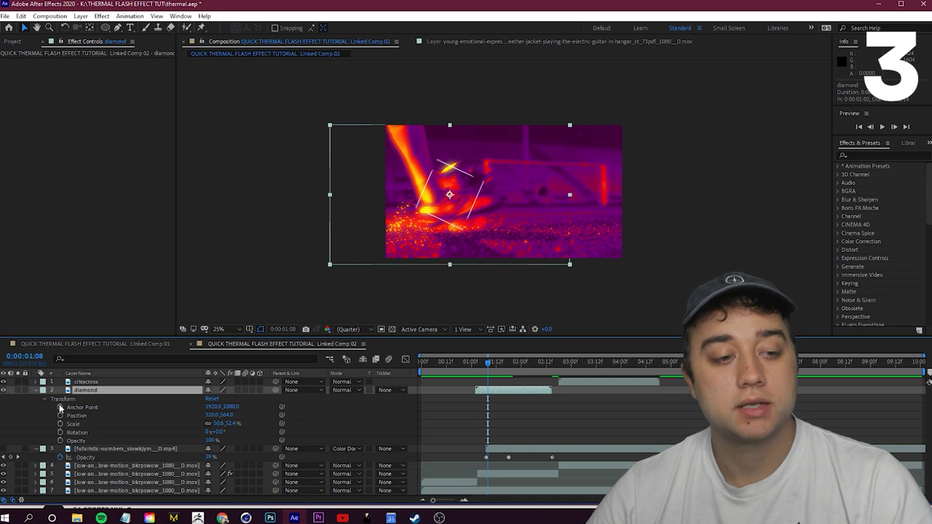
pyautogui.moveTo(61, 408); pyautogui.dragTo(61, 442)
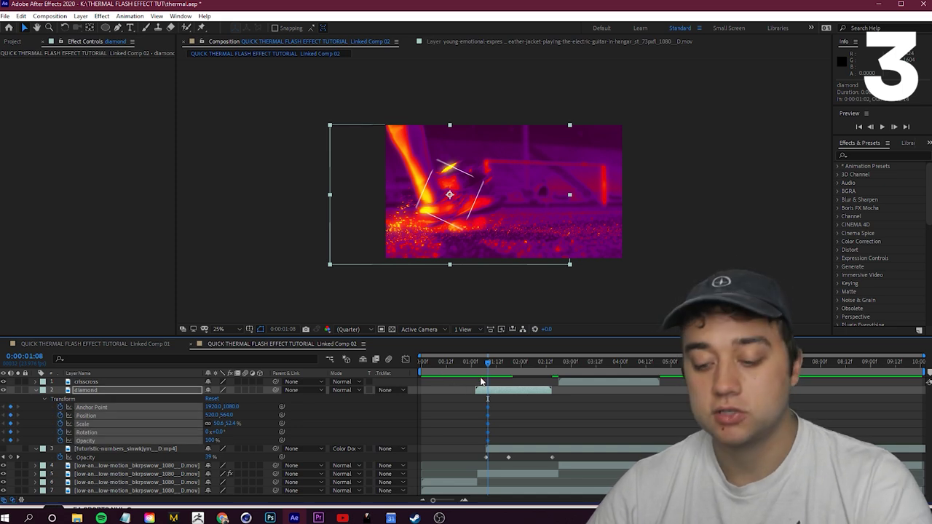
# Step: Advance frame by frame and reposition the diamond overlay so it follows the soccer ball
pyautogui.press('pagedown')
pyautogui.press('pagedown')
pyautogui.moveTo(478, 204); pyautogui.dragTo(546, 154)
pyautogui.press('pagedown')
pyautogui.press('pagedown')
pyautogui.press('pagedown')
pyautogui.press('pagedown')
pyautogui.press('pagedown')
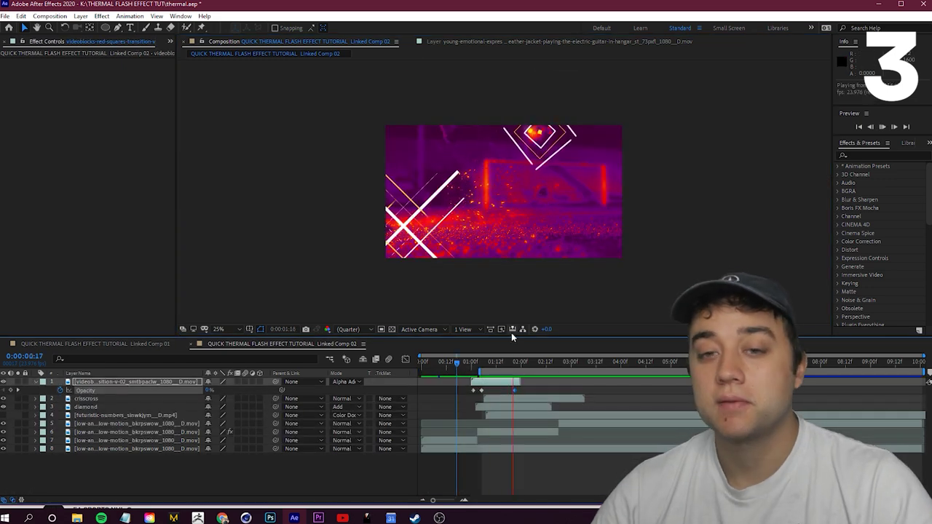
# Step: Scrub through the thermal segment to review the diamond, crisscross and red-squares overlays
pyautogui.click(473, 364)
pyautogui.moveTo(473, 370); pyautogui.dragTo(504, 358)
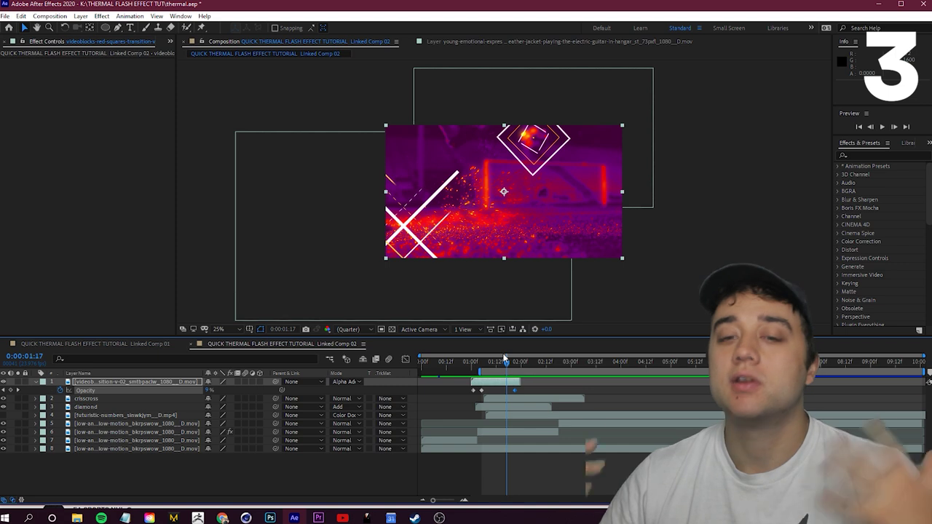
pyautogui.moveTo(521, 360); pyautogui.dragTo(475, 362)
# Step: Animate Colorama's Phase Shift on the thermal soccer layer, changing it at 0:00:01:07
pyautogui.click(147, 433)
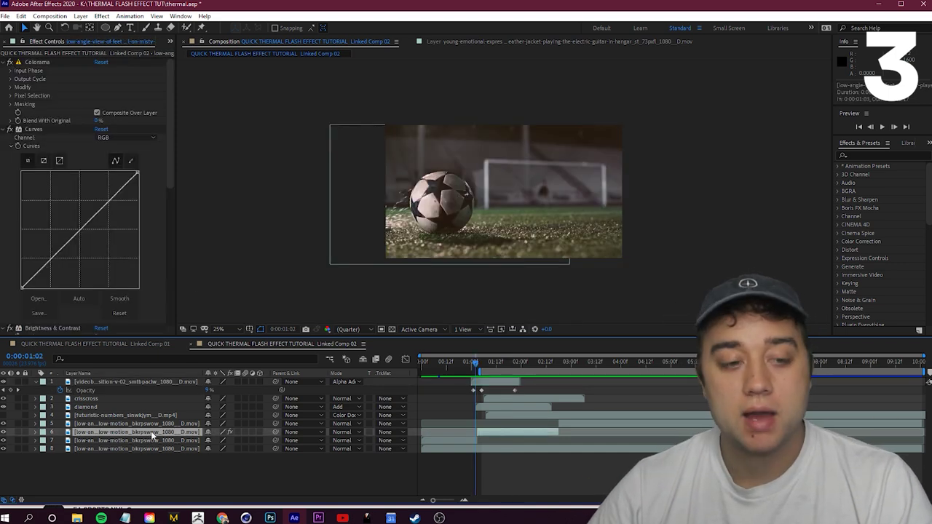
pyautogui.click(10, 70)
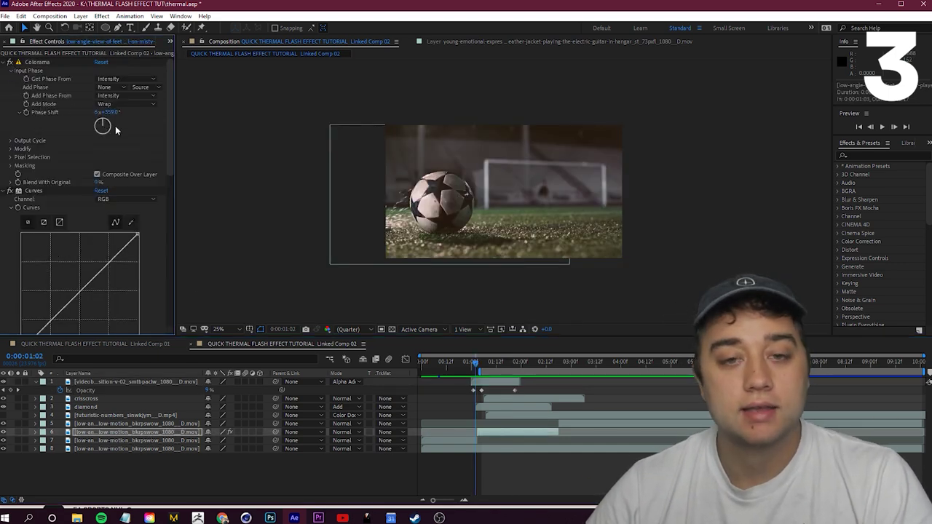
pyautogui.moveTo(102, 126); pyautogui.dragTo(97, 82)
pyautogui.moveTo(489, 362); pyautogui.dragTo(484, 362)
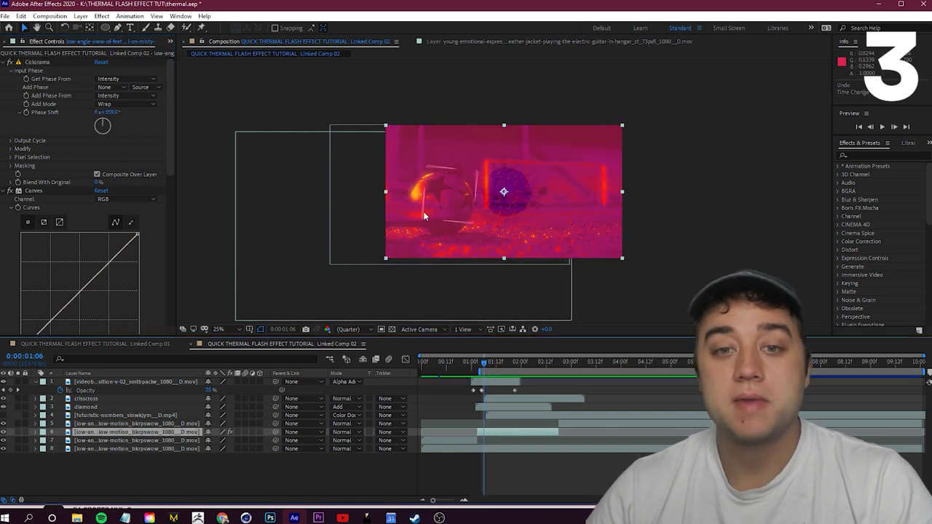
pyautogui.click(488, 364)
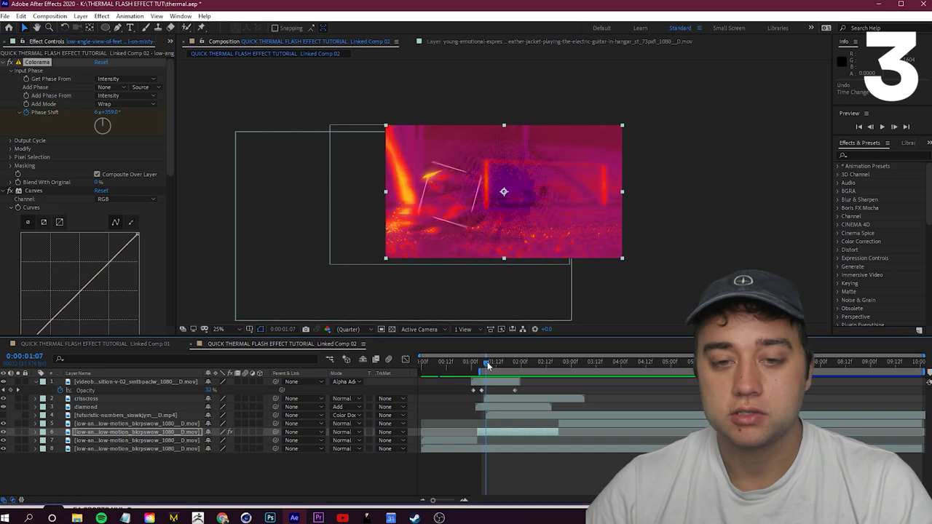
pyautogui.moveTo(103, 126); pyautogui.dragTo(91, 125)
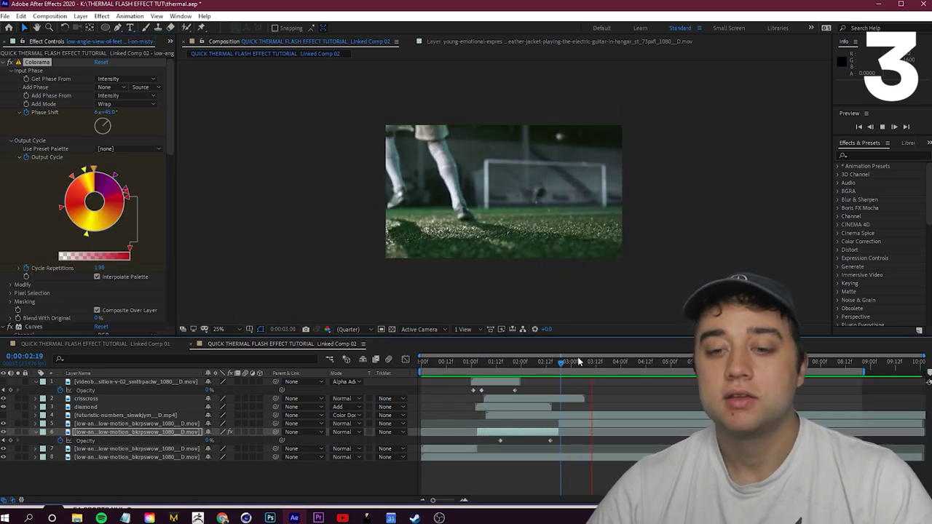
# Step: Play back the soccer thermal flash from just before the effect begins
pyautogui.click(460, 362)
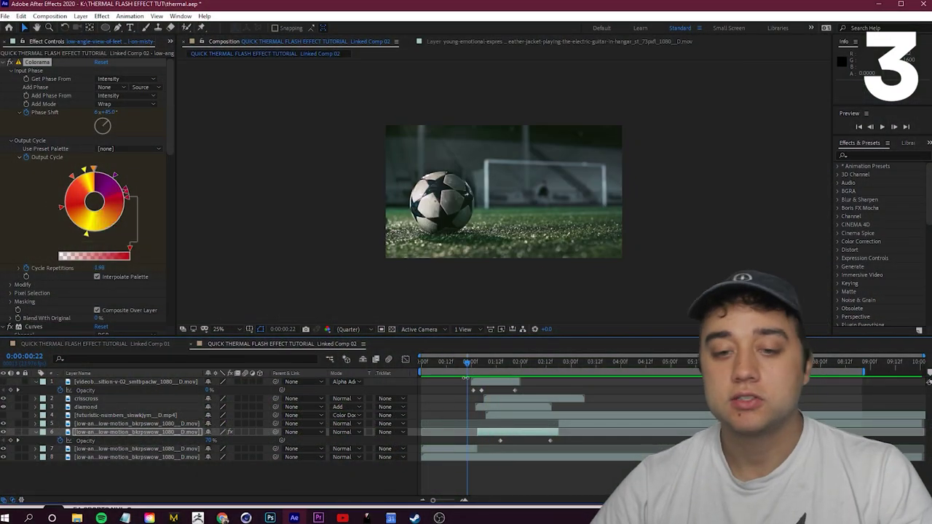
pyautogui.press('space')
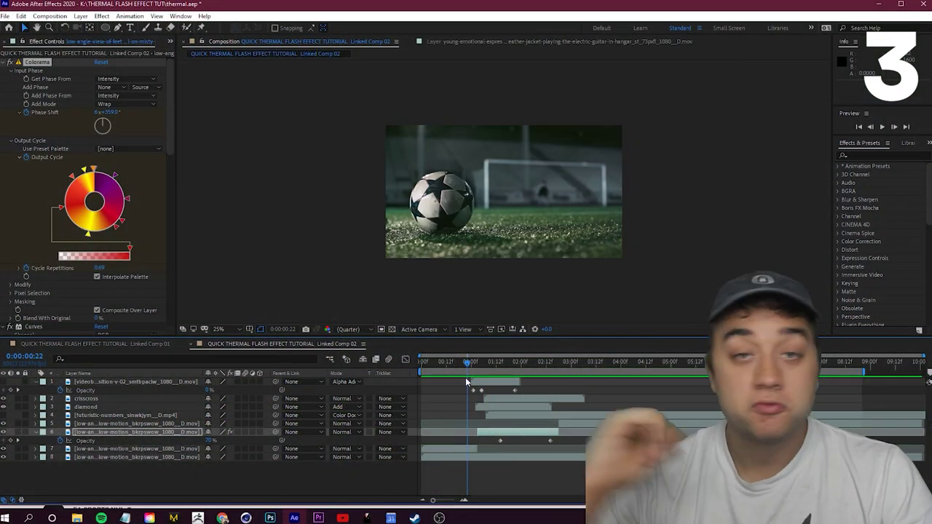
pyautogui.press('space')
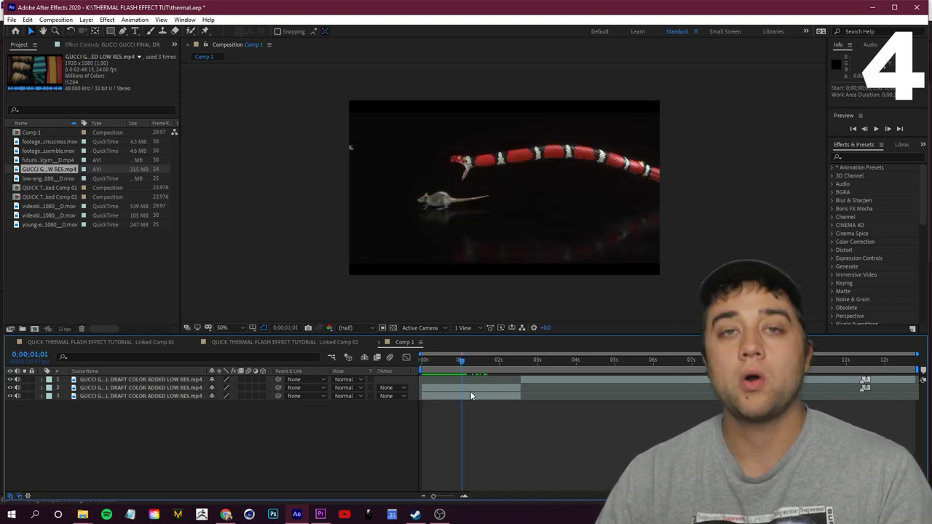
# Step: In Comp 1, split the second GUCCI clip layer at 0;00;01;02 and 0;00;01;03 to isolate a single frame
pyautogui.scroll(2, 461, 381)
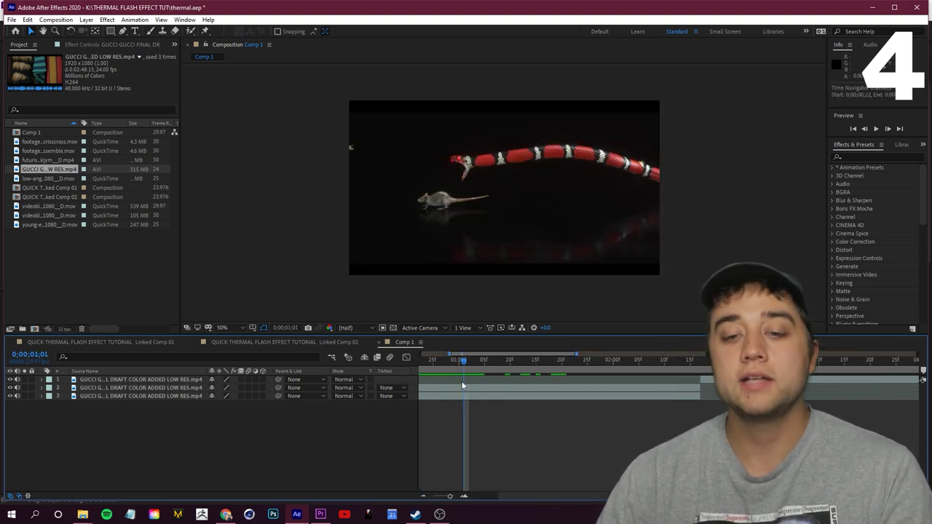
pyautogui.press('pagedown')
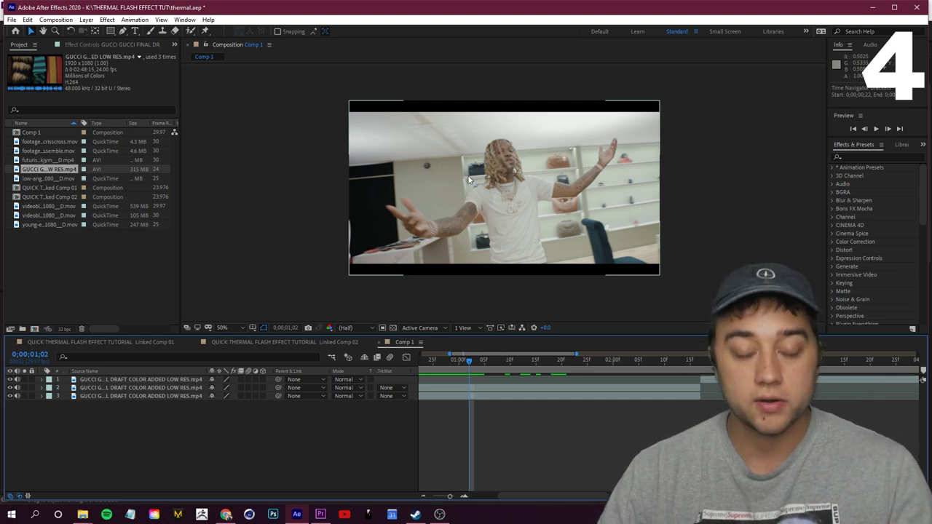
pyautogui.click(152, 388)
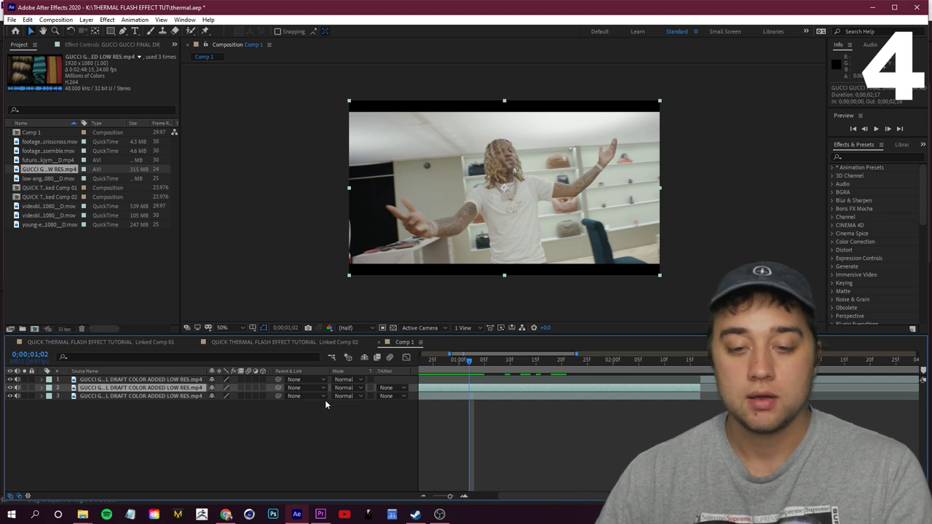
pyautogui.hotkey('ctrl', 'shift', 'd')
pyautogui.scroll(5, 461, 390)
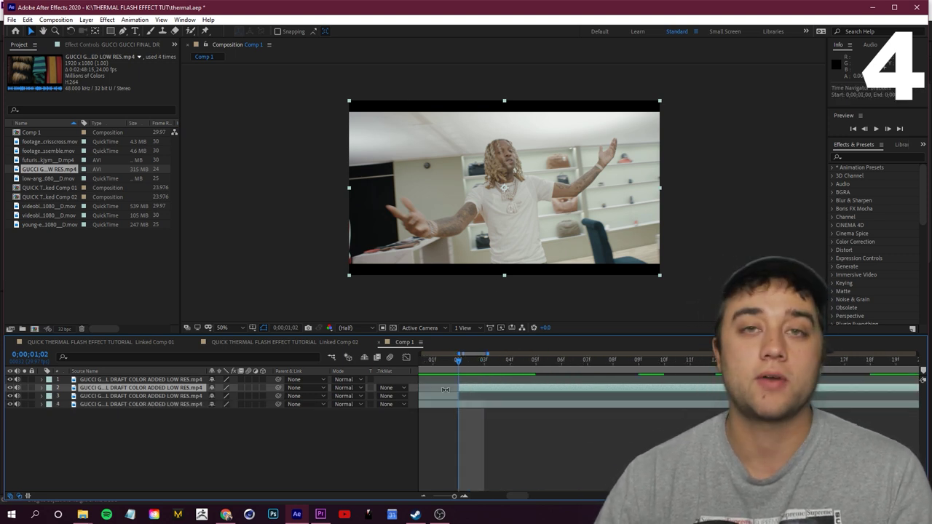
pyautogui.click(477, 358)
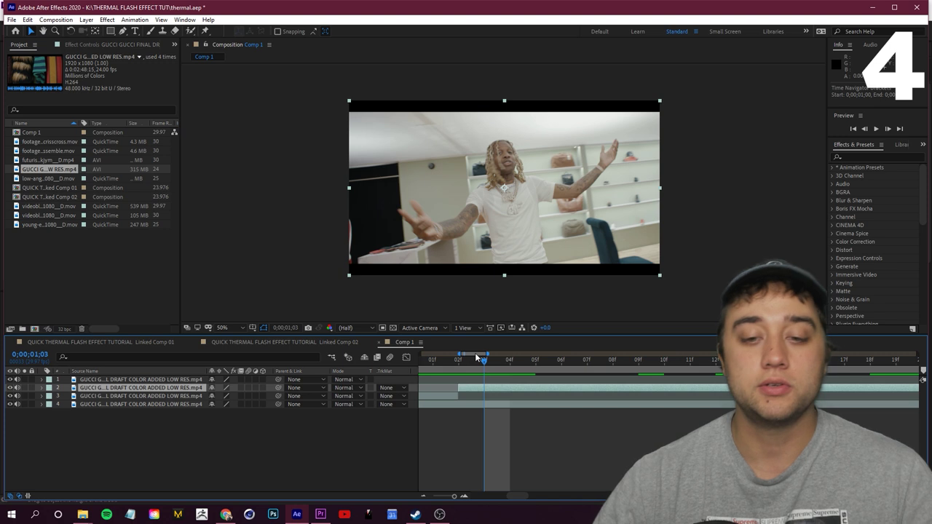
pyautogui.hotkey('ctrl', 'shift', 'd')
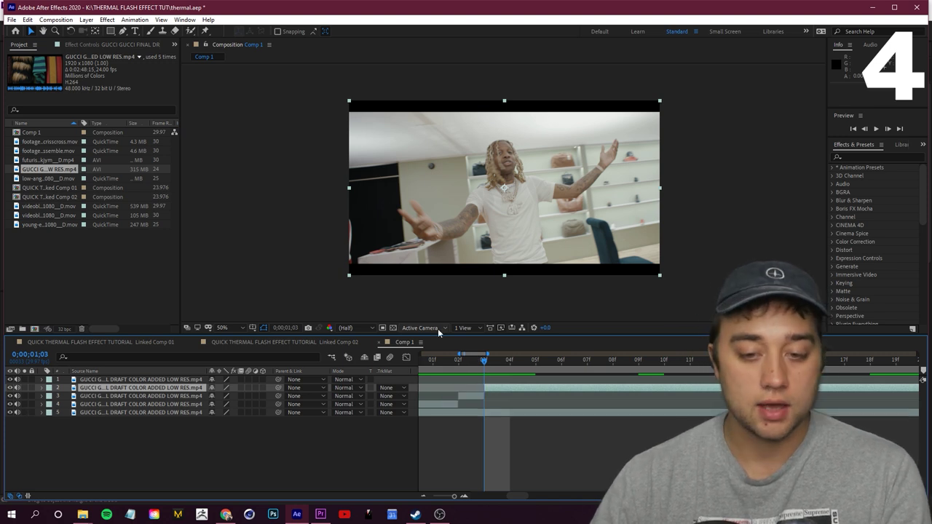
# Step: Apply Freeze Frame to the isolated one-frame segment at 0;00;01;02
pyautogui.click(458, 359)
pyautogui.rightClick(473, 396)
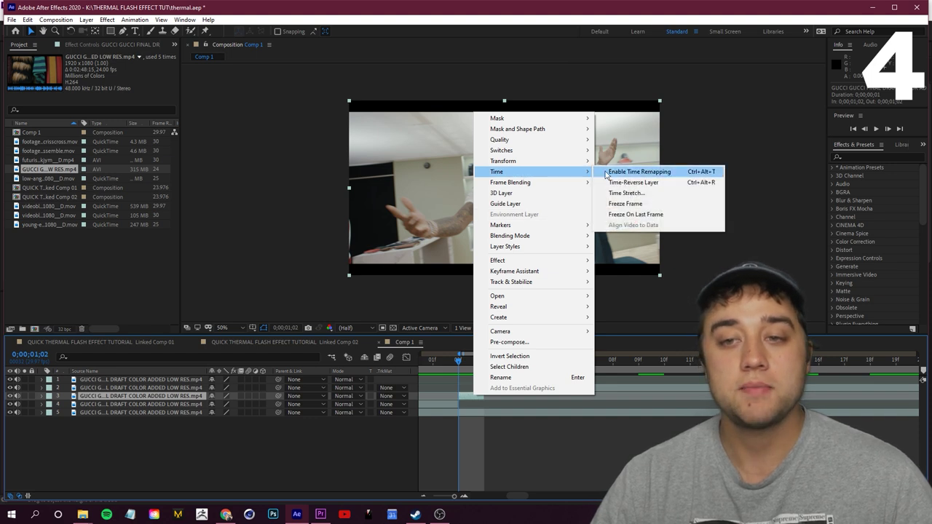
pyautogui.click(658, 207)
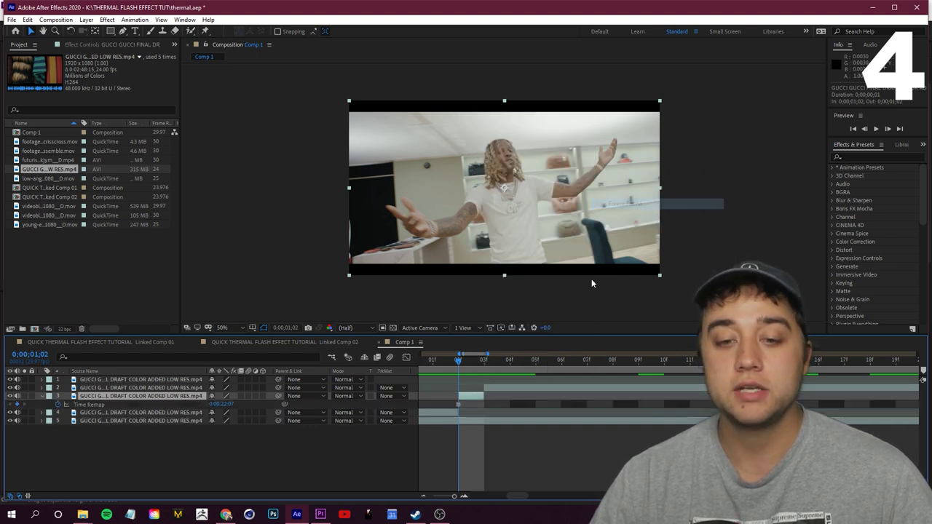
# Step: Move the frozen segment to the top of the layer stack and rename it "freeze frame"
pyautogui.moveTo(161, 398); pyautogui.dragTo(160, 377)
pyautogui.rightClick(161, 378)
pyautogui.click(189, 361)
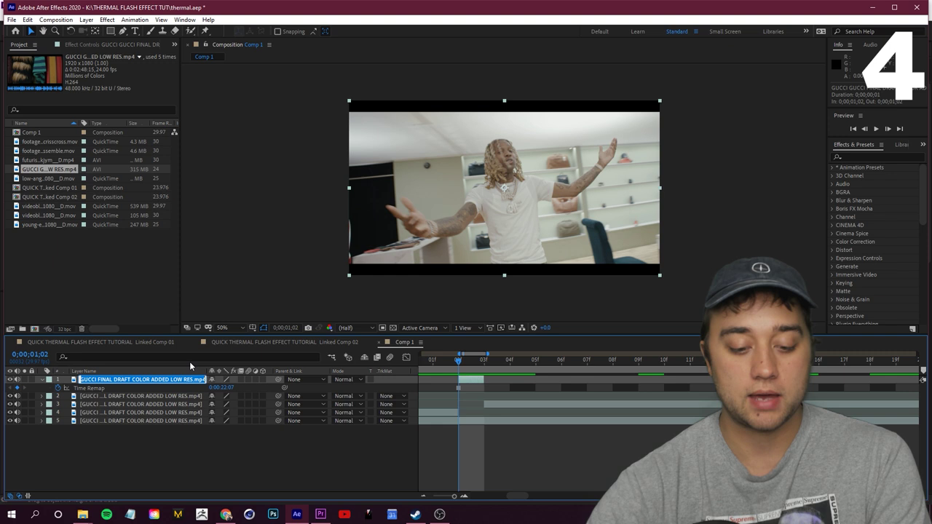
pyautogui.write('freeze frame')
pyautogui.press('Return')
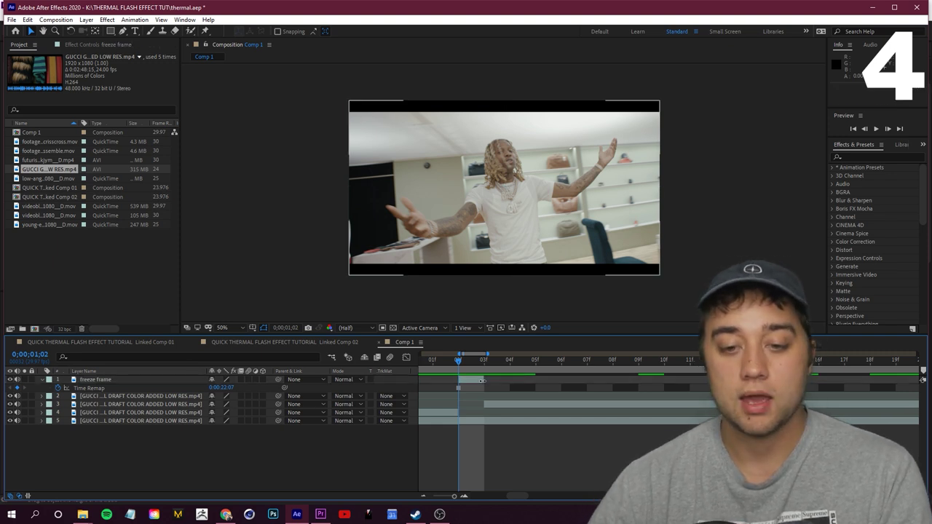
# Step: Extend the freeze frame layer to a four-frame duration, ending at 0;00;01;05, and return to 0;00;01;02
pyautogui.moveTo(484, 380); pyautogui.dragTo(572, 378)
pyautogui.moveTo(461, 365); pyautogui.dragTo(549, 370)
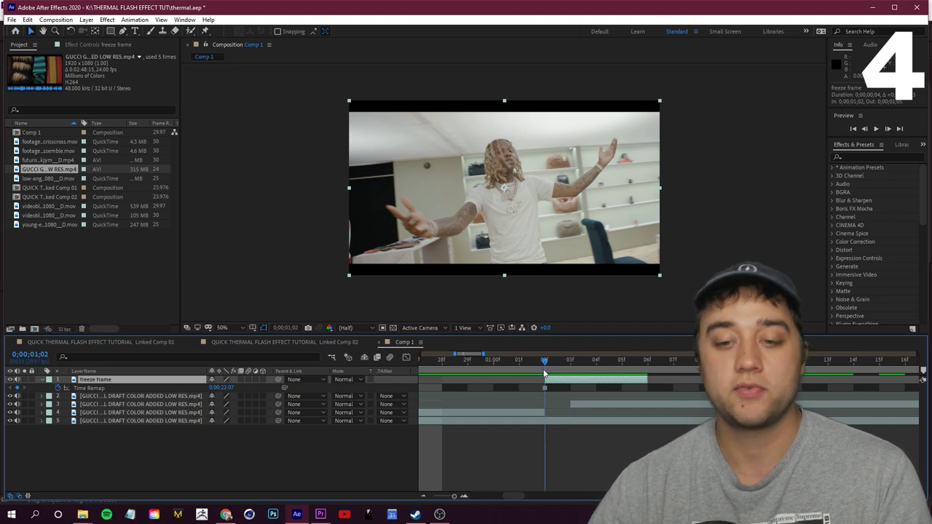
pyautogui.rightClick(569, 379)
pyautogui.click(556, 380)
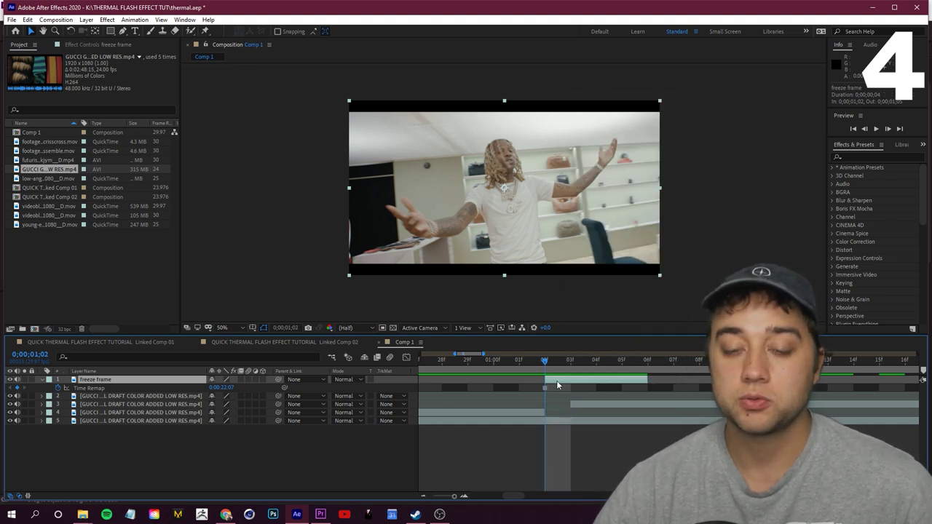
# Step: Cut the performer out of the freeze frame layer by tracing a closed Pen tool mask around the whole body
pyautogui.click(122, 32)
pyautogui.scroll(4, 488, 269)
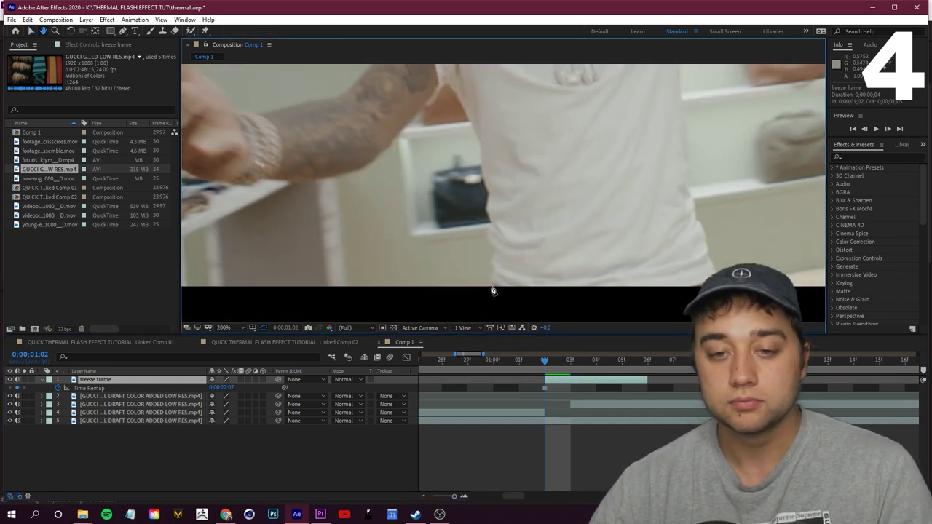
pyautogui.click(489, 278)
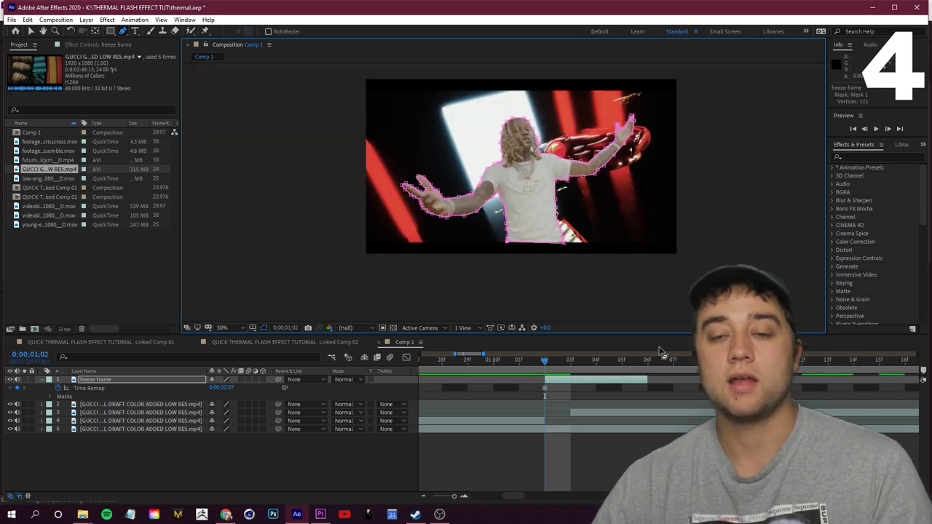
pyautogui.click(632, 454)
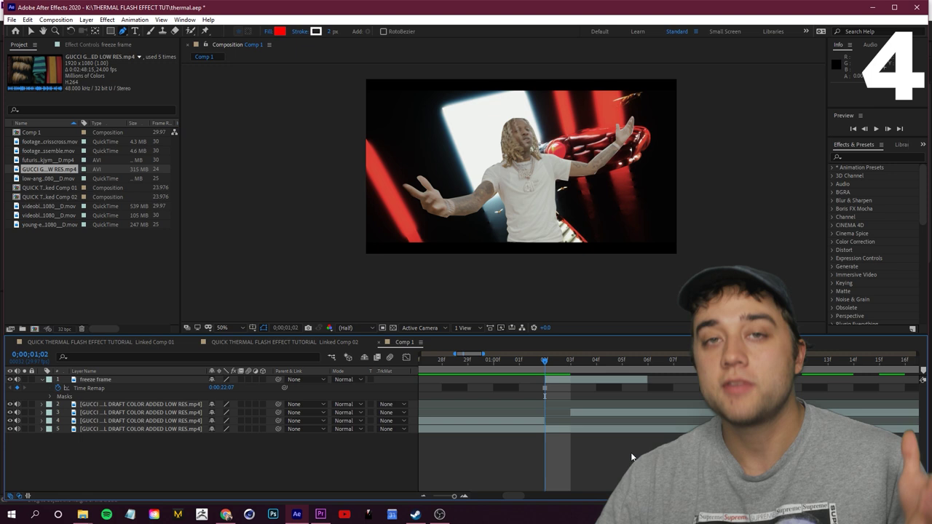
# Step: Reveal the freeze frame mask's properties and set Mask Feather to 8 pixels to soften the cutout's edges
pyautogui.click(587, 379)
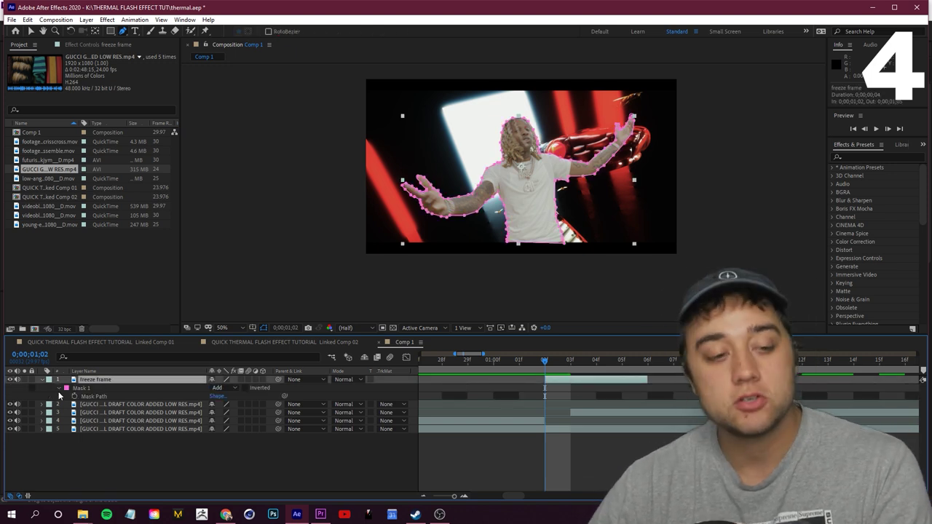
pyautogui.press('m')
pyautogui.click(59, 388)
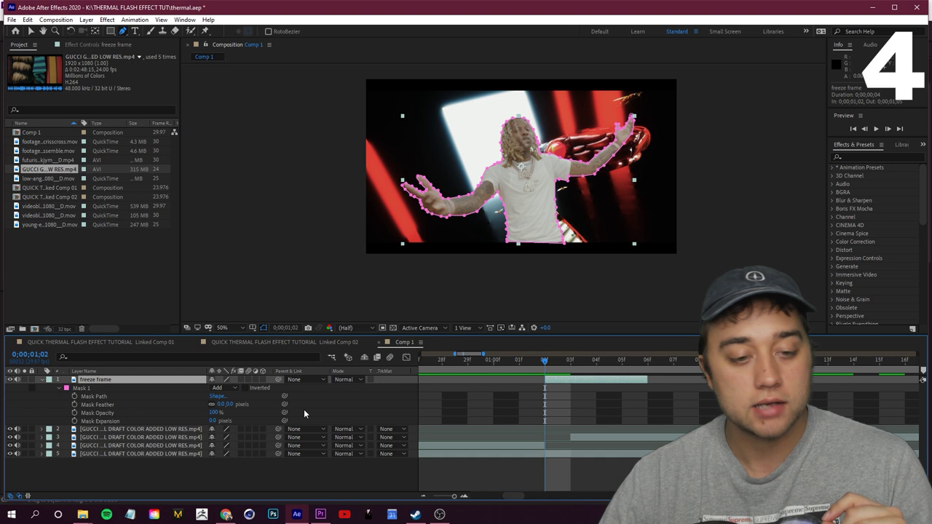
pyautogui.moveTo(230, 405); pyautogui.dragTo(234, 405)
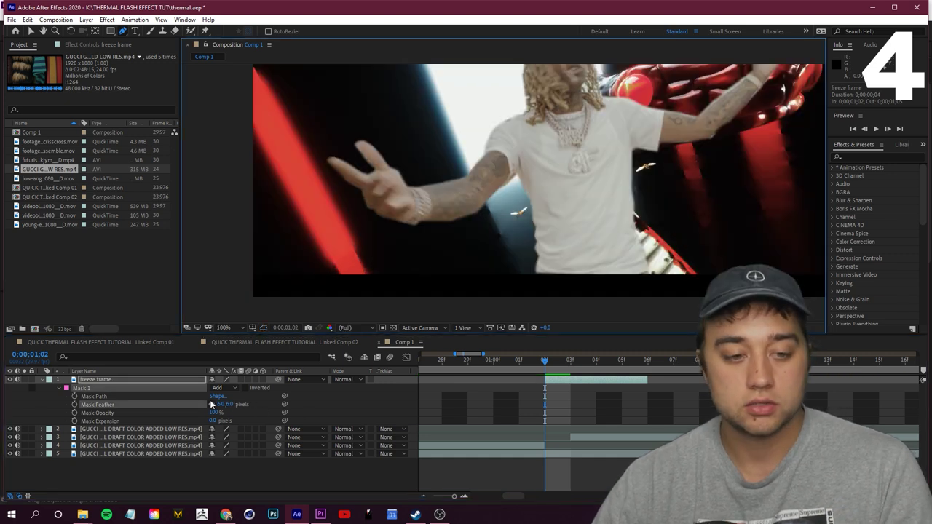
pyautogui.moveTo(228, 405); pyautogui.dragTo(214, 405)
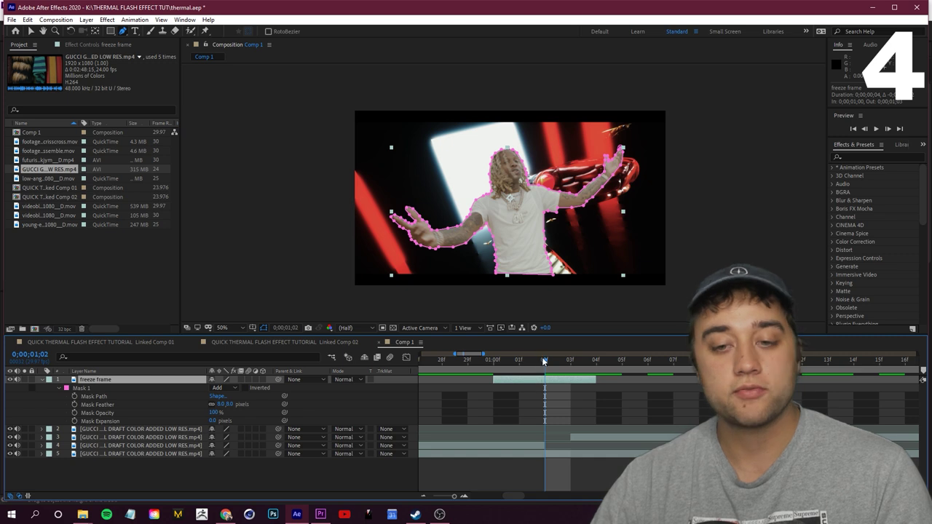
# Step: Play back and scrub the cut between the snake and performer clips to examine the freeze-frame cutout's timing
pyautogui.moveTo(544, 361); pyautogui.dragTo(376, 382)
pyautogui.press('space')
pyautogui.press('pagedown')
pyautogui.press('pagedown')
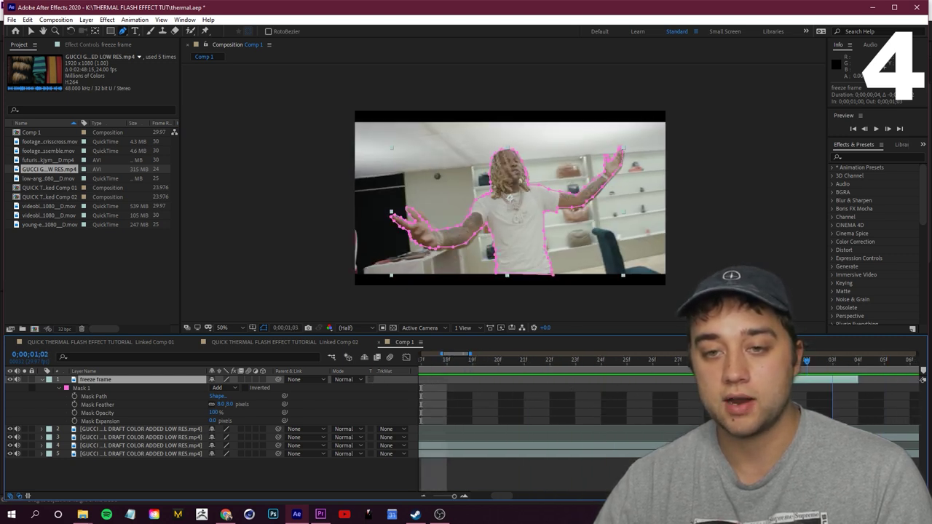
pyautogui.press('space')
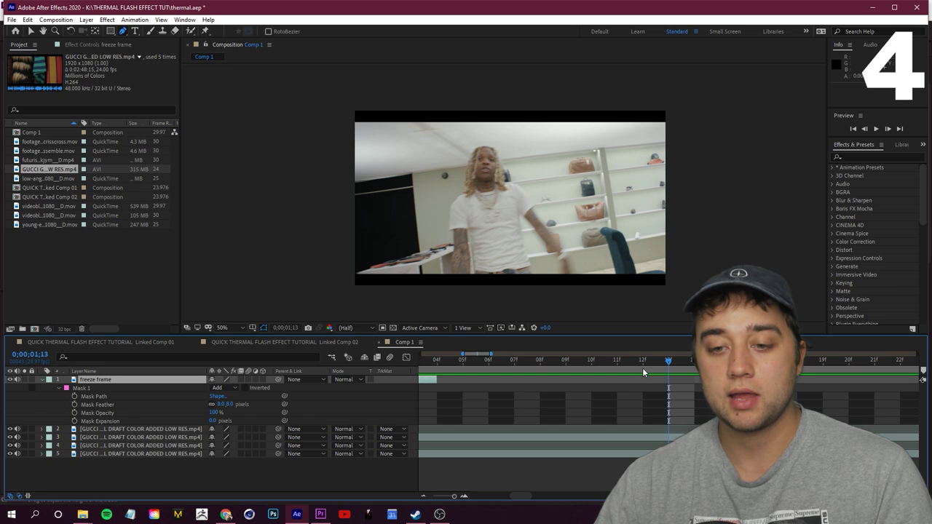
pyautogui.scroll(-4, 653, 369)
pyautogui.moveTo(649, 367); pyautogui.dragTo(505, 390)
pyautogui.press('space')
pyautogui.press('space')
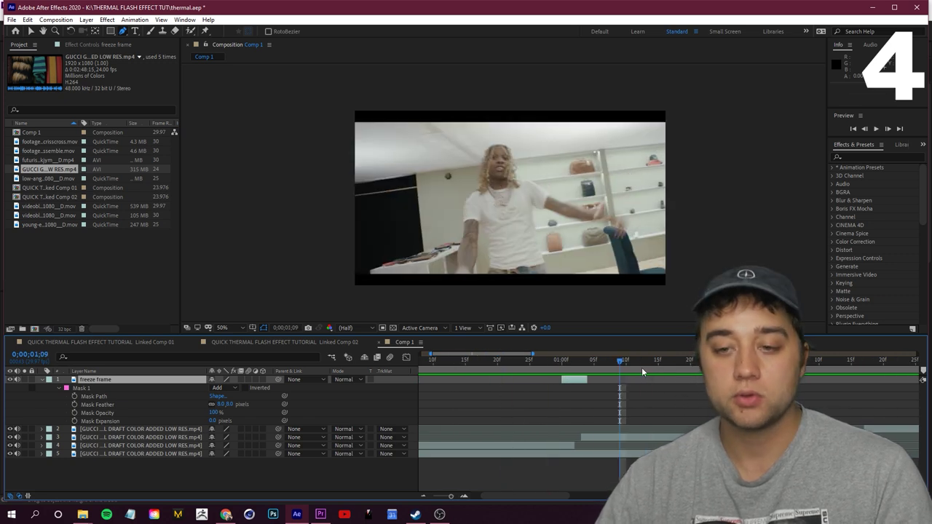
pyautogui.moveTo(613, 366); pyautogui.dragTo(486, 397)
pyautogui.press('space')
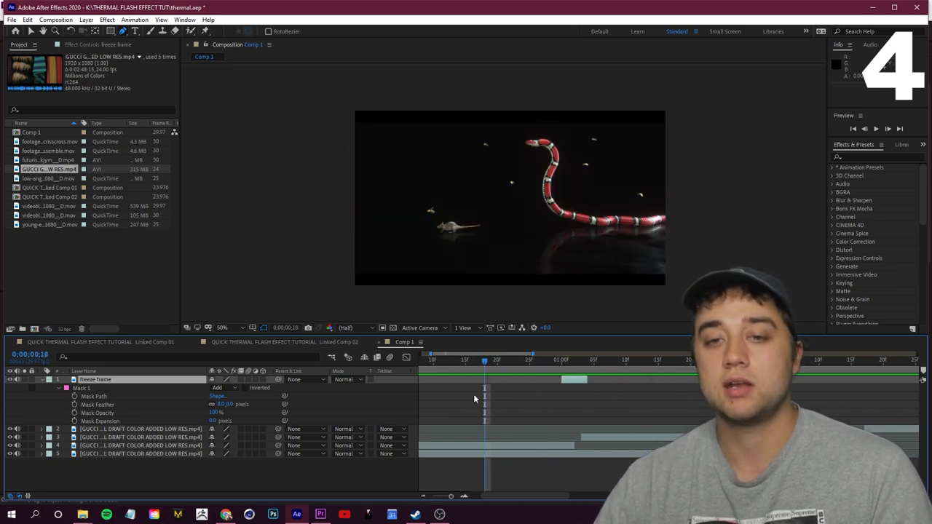
pyautogui.click(625, 359)
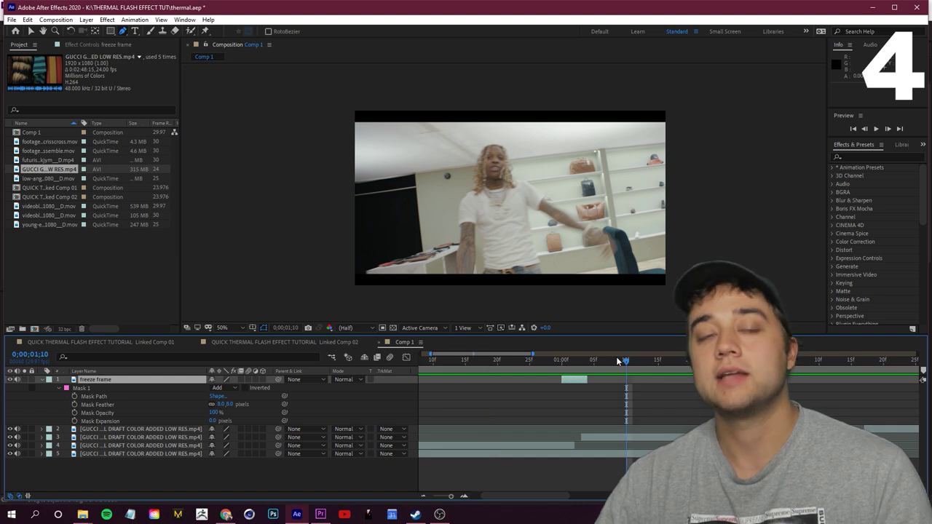
pyautogui.moveTo(616, 362); pyautogui.dragTo(562, 366)
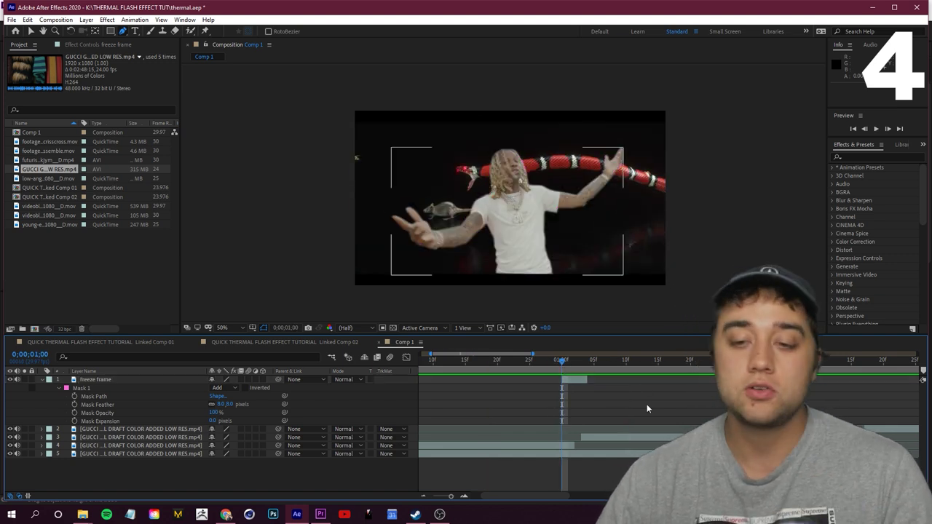
# Step: Split the snake clip at 0;00;00;24 and the performer clip at 0;00;01;15 to isolate short segments around the transition
pyautogui.moveTo(561, 375); pyautogui.dragTo(521, 379)
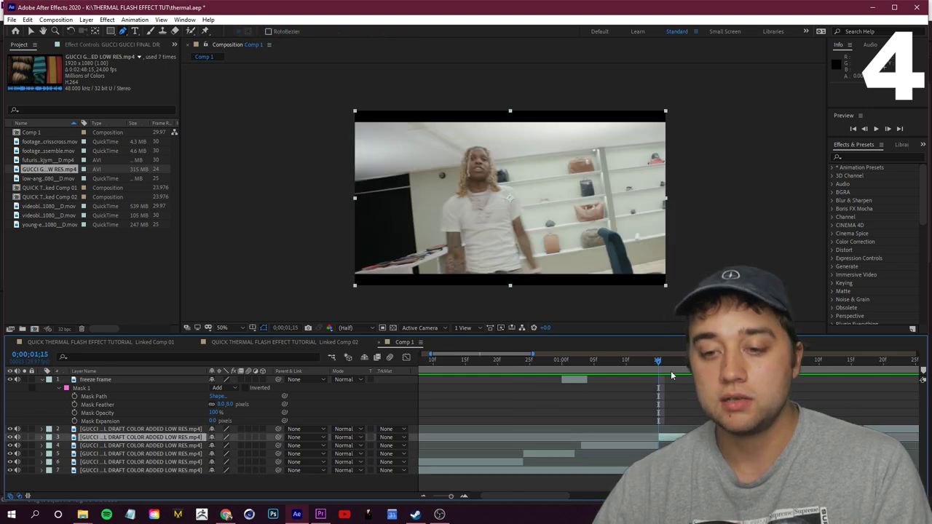
pyautogui.moveTo(671, 370); pyautogui.dragTo(549, 367)
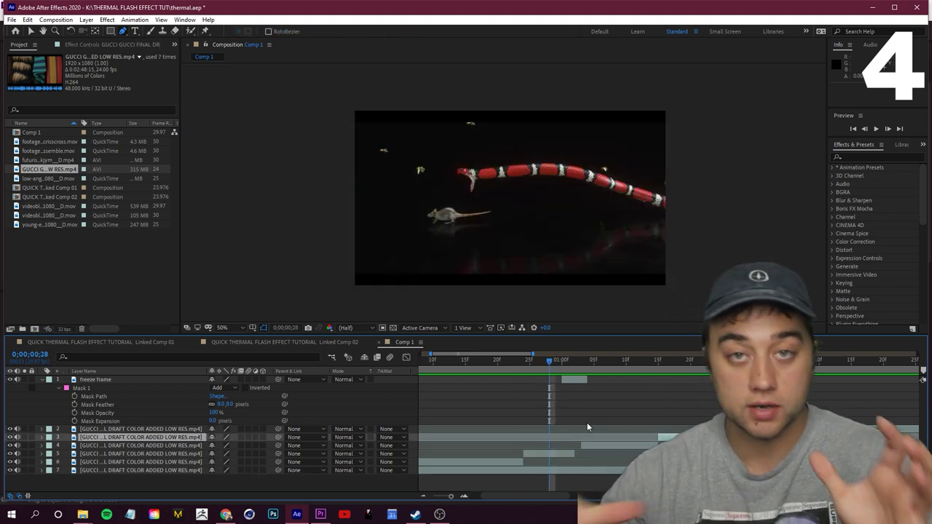
pyautogui.scroll(-5, 584, 437)
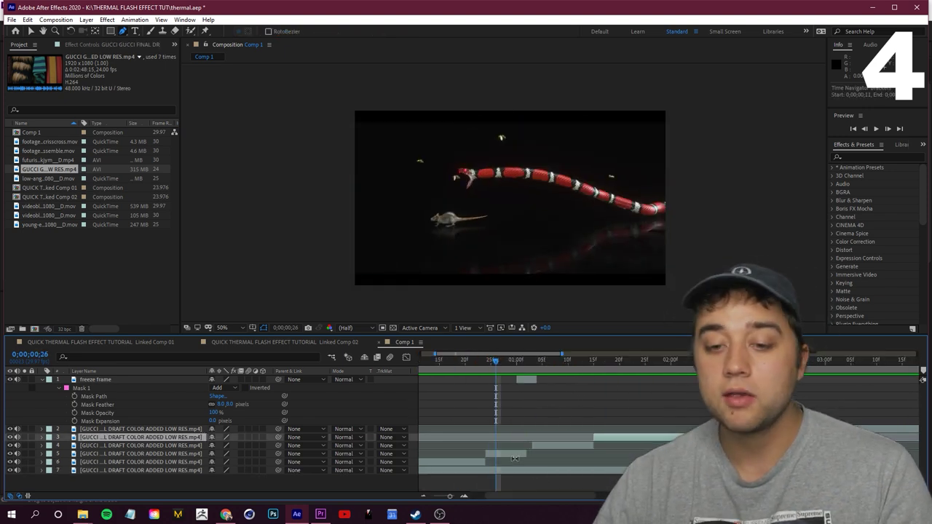
# Step: Try a fresh Colorama effect on the short snake segment just before the cut
pyautogui.click(514, 455)
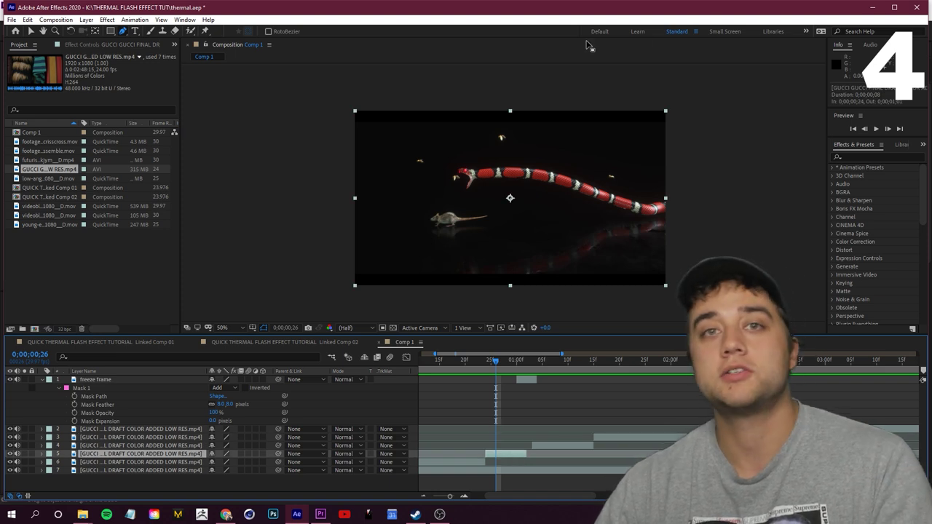
pyautogui.click(877, 156)
pyautogui.write('c')
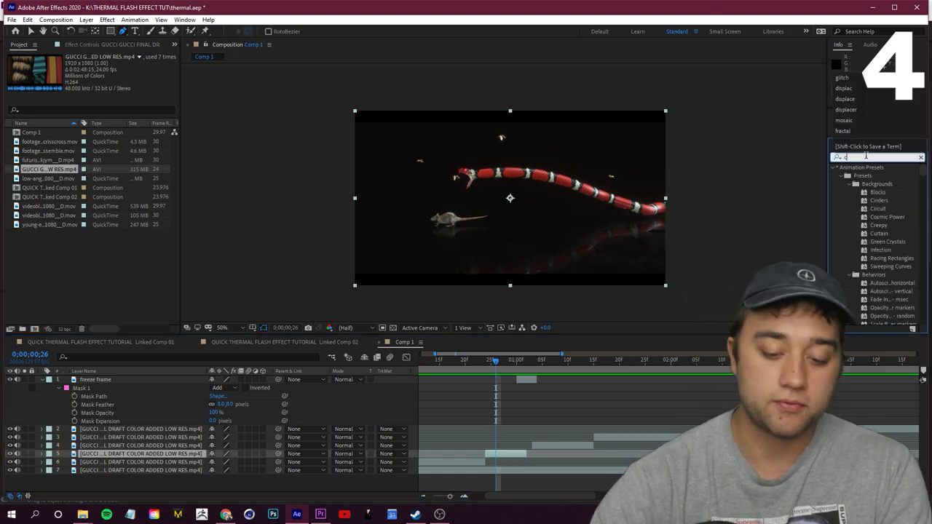
pyautogui.write('olora')
pyautogui.moveTo(865, 175); pyautogui.dragTo(513, 454)
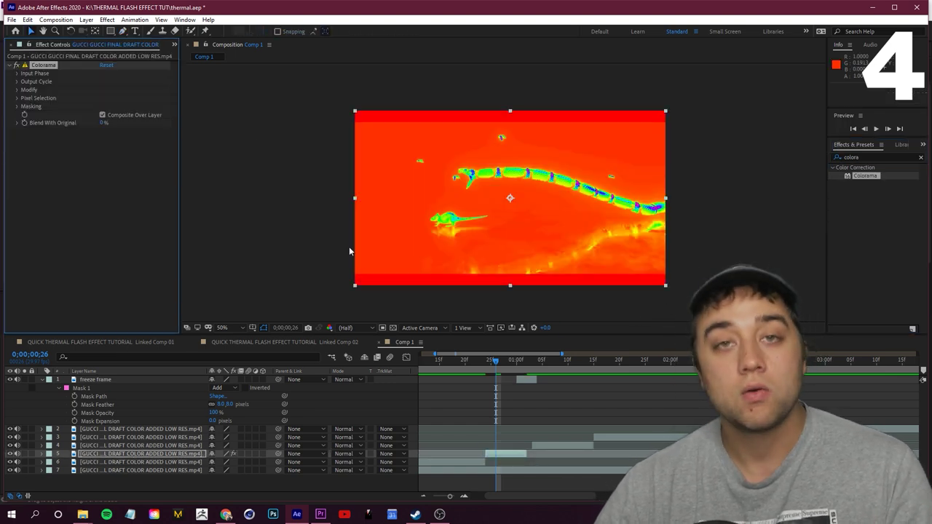
pyautogui.click(17, 73)
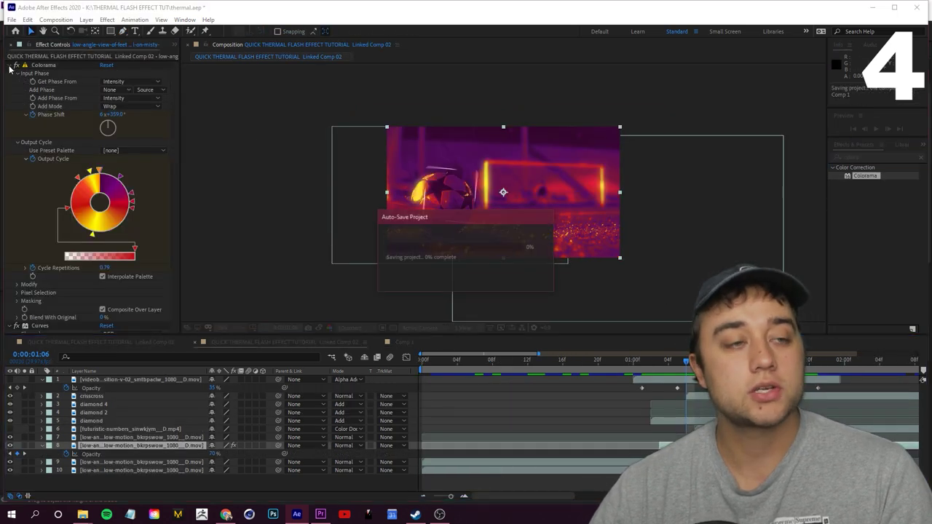
# Step: Copy Colorama, Curves, Brightness & Contrast and S_Glow from the thermal soccer layer in Linked Comp 02 onto Comp 1's snake and performer segments
pyautogui.click(11, 65)
pyautogui.click(11, 73)
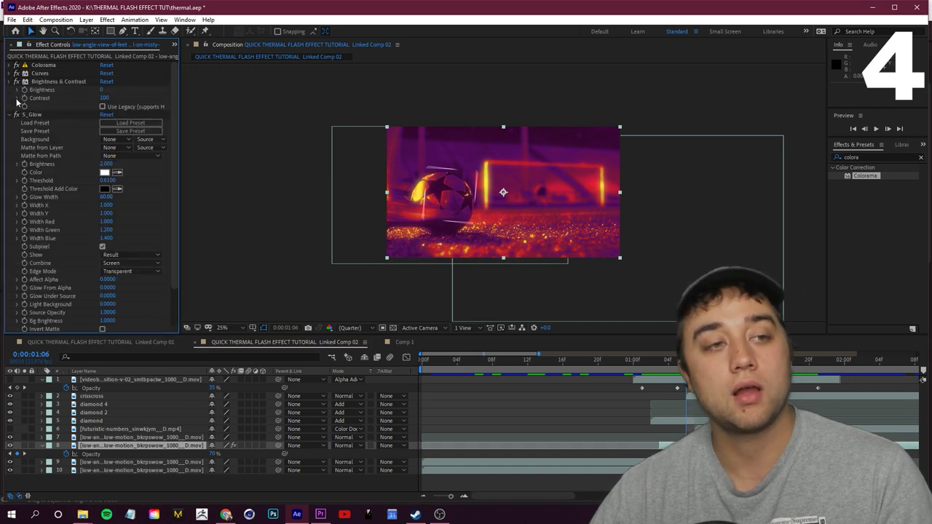
pyautogui.click(11, 81)
pyautogui.click(11, 89)
pyautogui.click(34, 90)
pyautogui.keyDown('shift'); pyautogui.click(45, 65); pyautogui.keyUp('shift')
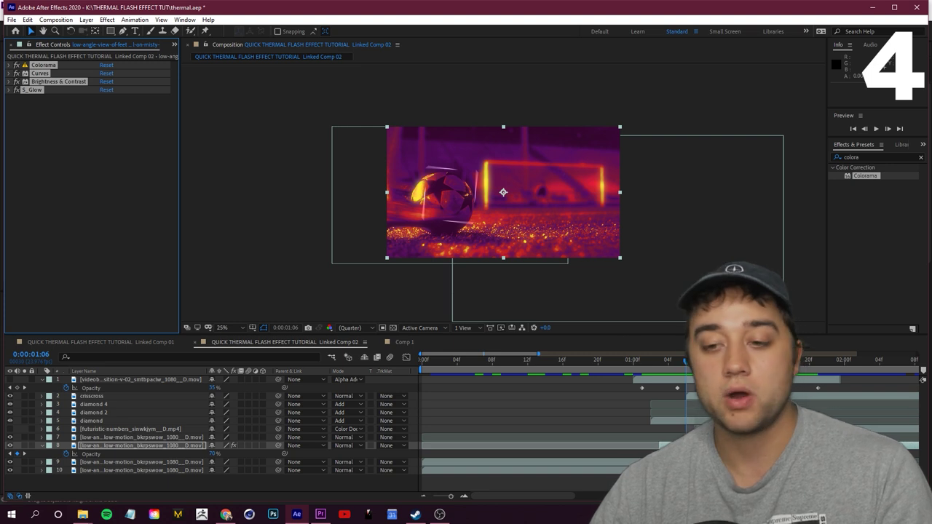
pyautogui.click(411, 342)
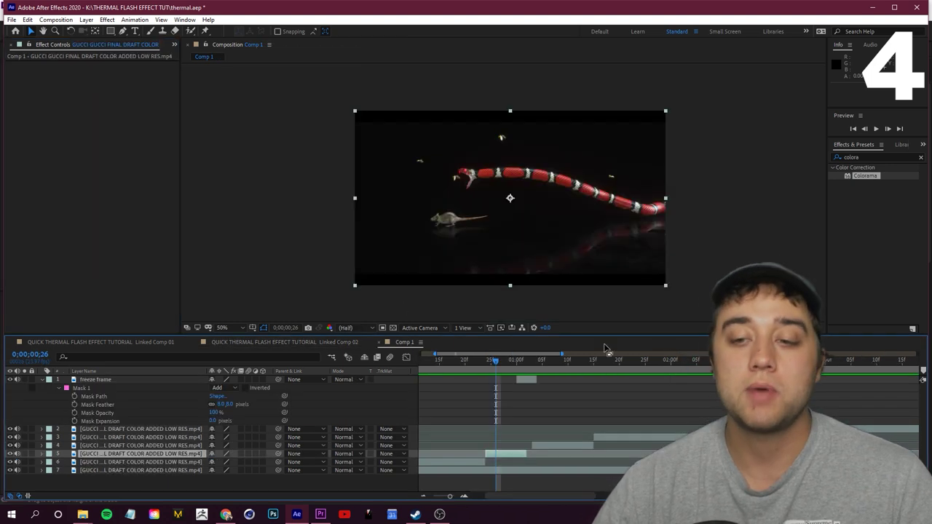
pyautogui.hotkey('ctrl', 'v')
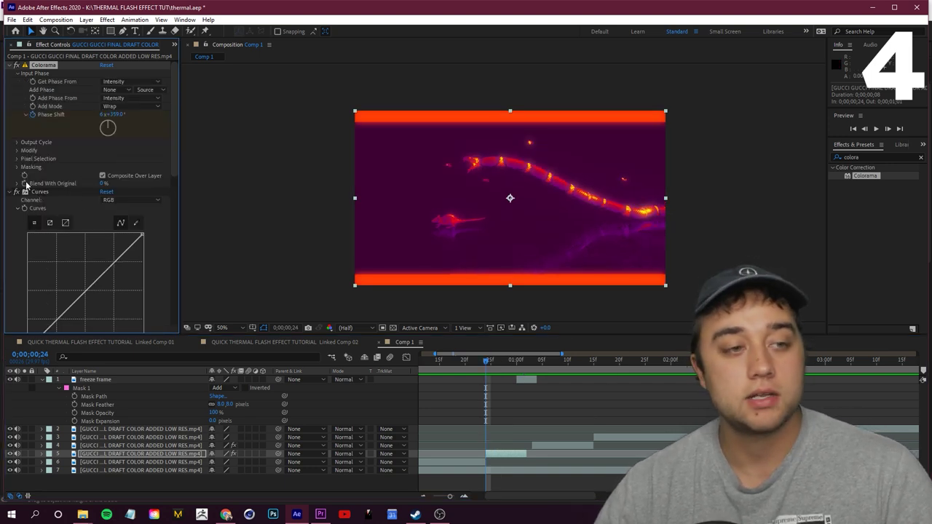
# Step: Keyframe Blend With Original in the snake segment's Colorama from 100% at 0;00;00;24 down to 13% at 0;00;00;29
pyautogui.moveTo(103, 183); pyautogui.dragTo(246, 181)
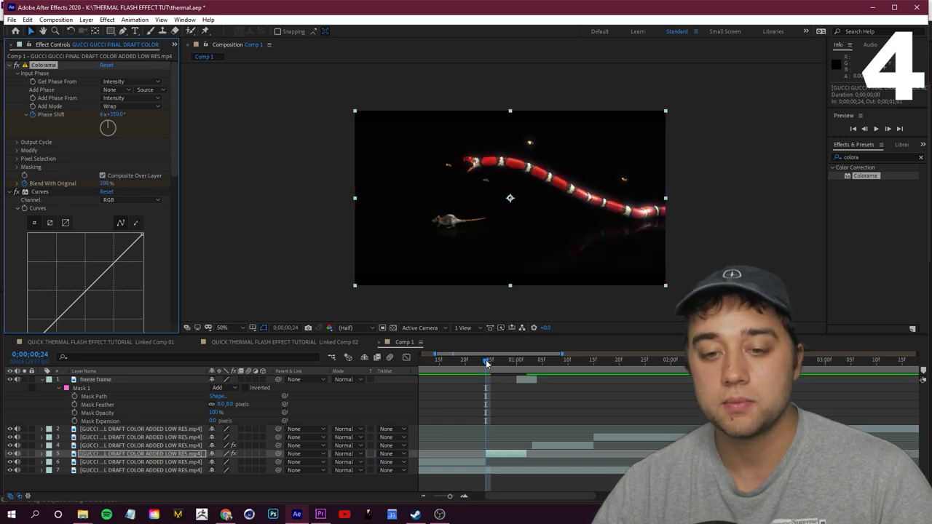
pyautogui.press('space')
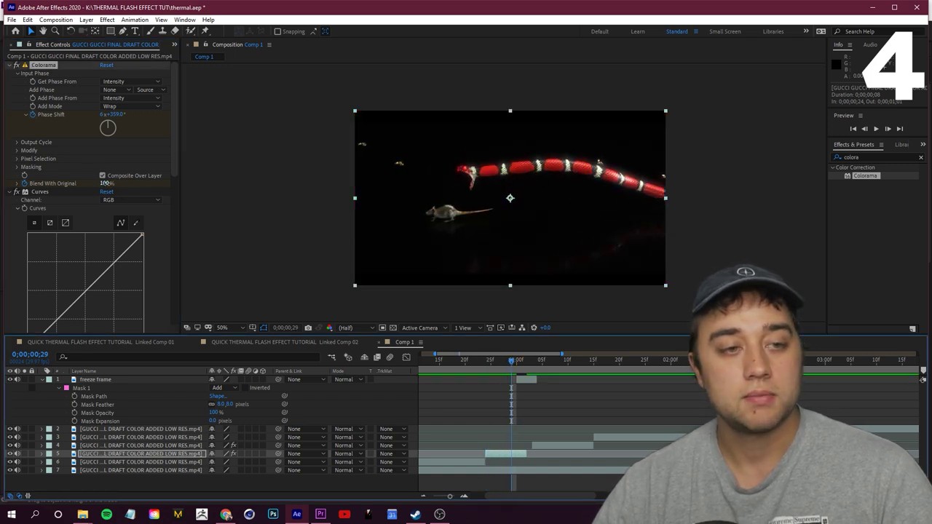
pyautogui.moveTo(108, 183); pyautogui.dragTo(21, 192)
pyautogui.moveTo(517, 362); pyautogui.dragTo(486, 367)
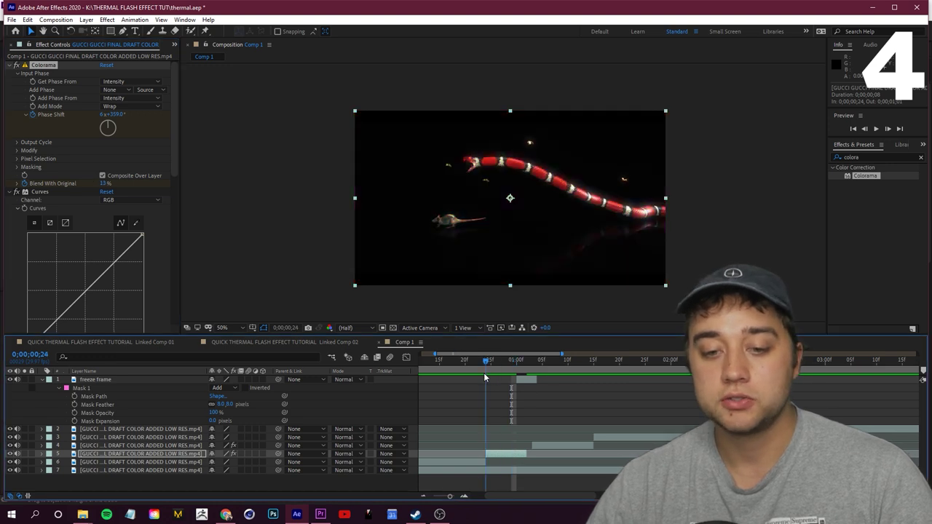
# Step: Set the snake segment's Colorama Phase Shift to 7x+193.0° and preview the buildup to the thermal flash
pyautogui.moveTo(488, 363); pyautogui.dragTo(517, 362)
pyautogui.moveTo(143, 136); pyautogui.dragTo(97, 182)
pyautogui.moveTo(516, 361); pyautogui.dragTo(475, 373)
pyautogui.press('space')
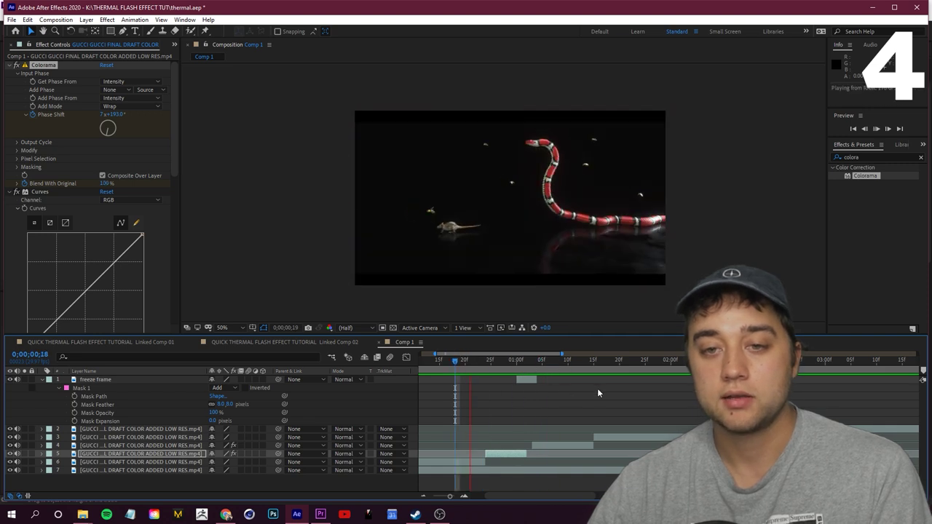
# Step: Apply Colorama to the freeze frame layer and adjust its Blend With Original to mix the colors with the cutout
pyautogui.moveTo(468, 377); pyautogui.dragTo(517, 376)
pyautogui.click(526, 379)
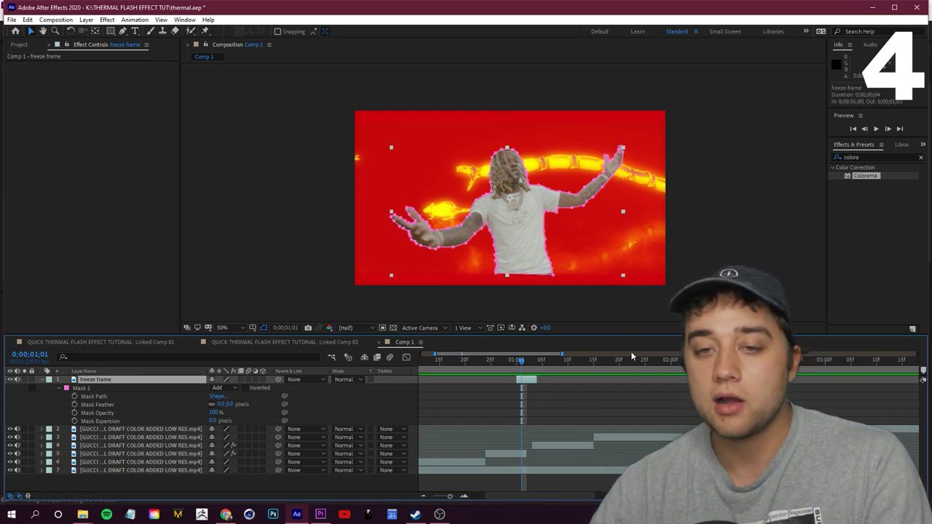
pyautogui.click(877, 179)
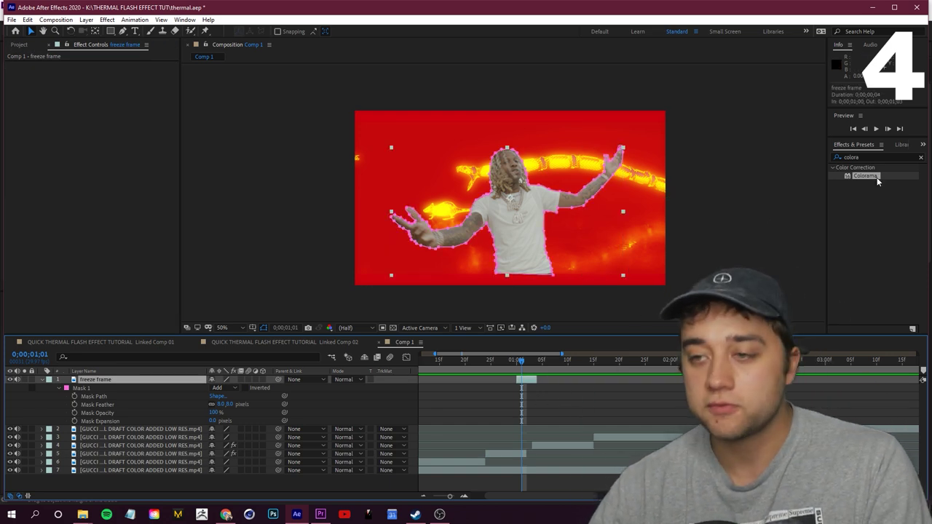
pyautogui.moveTo(877, 179); pyautogui.dragTo(666, 232)
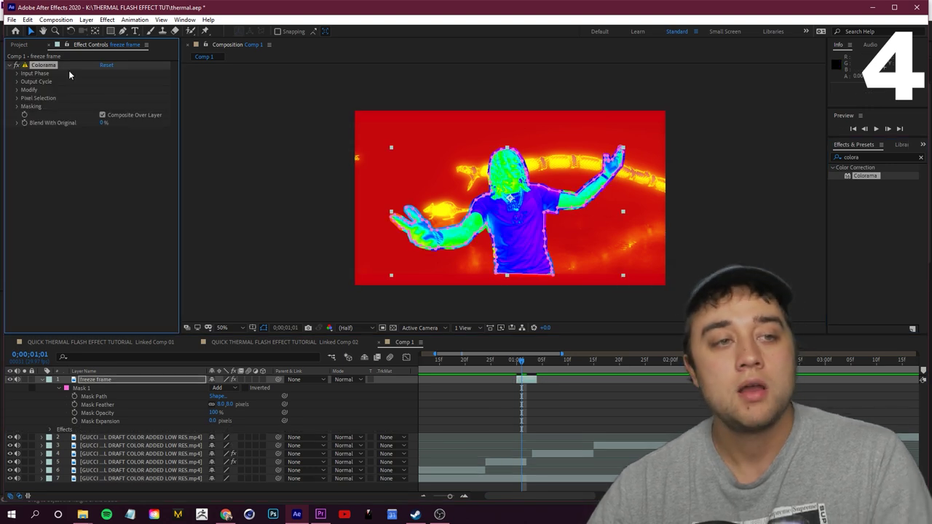
pyautogui.moveTo(103, 122)
pyautogui.mouseDown()
pyautogui.moveTo(135, 118)
pyautogui.moveTo(114, 120)
pyautogui.mouseUp()
pyautogui.click(17, 73)
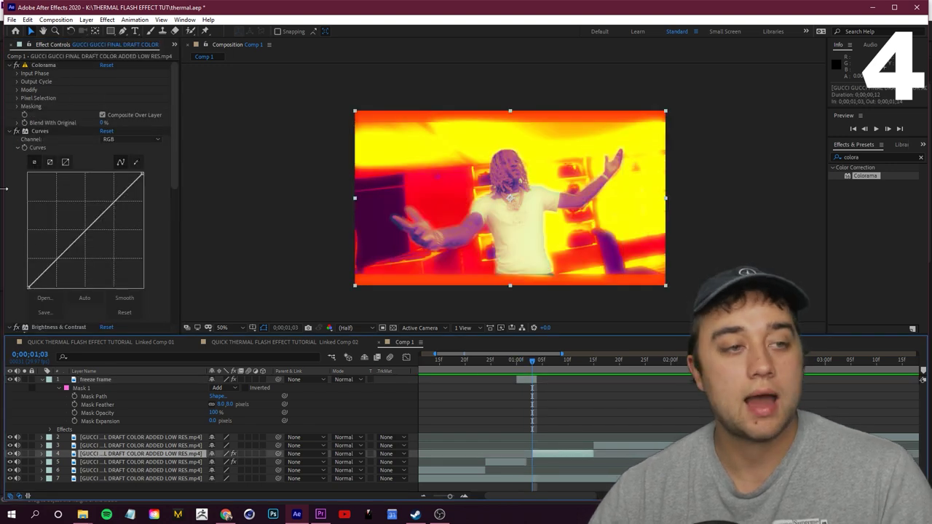
# Step: Raise Blend With Original in the Colorama of the performer segment after the cut to fade out the thermal look, and scrub the transition
pyautogui.scroll(-8, 35, 266)
pyautogui.scroll(10, 12, 178)
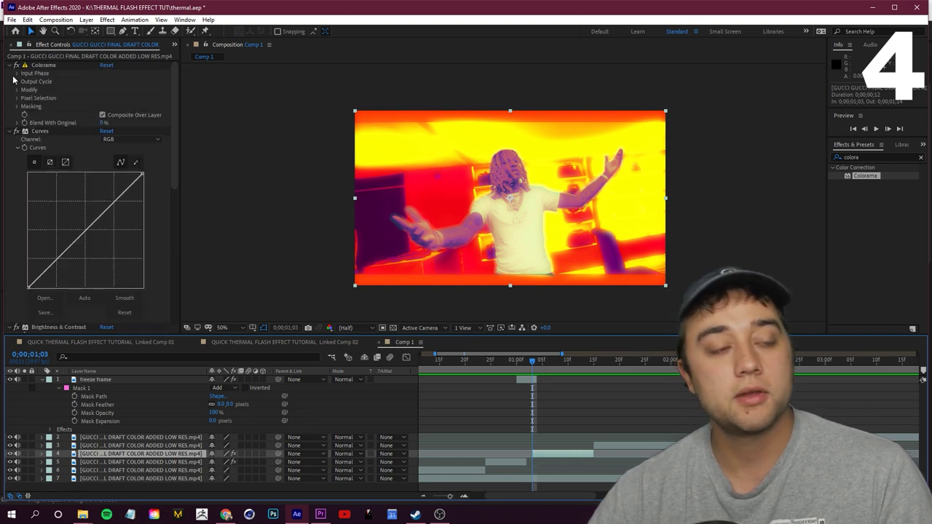
pyautogui.click(16, 73)
pyautogui.click(16, 142)
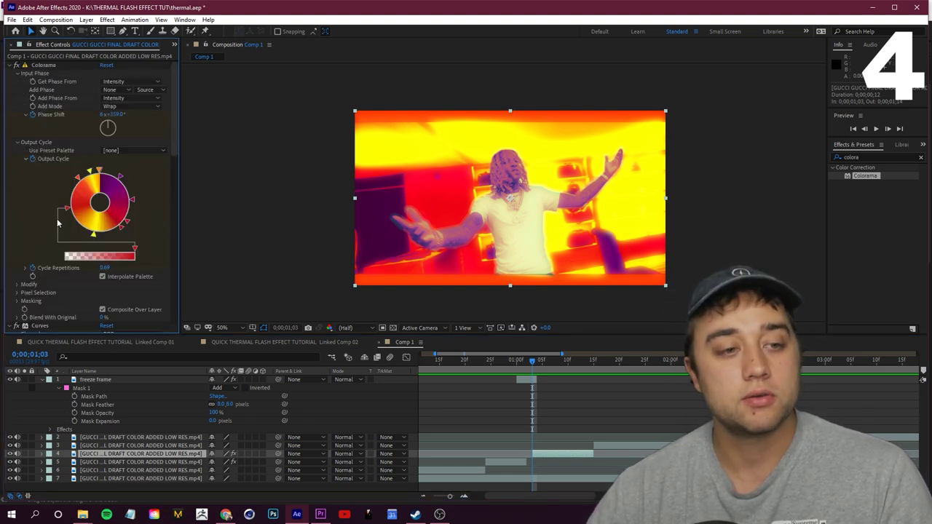
pyautogui.scroll(-2, 101, 278)
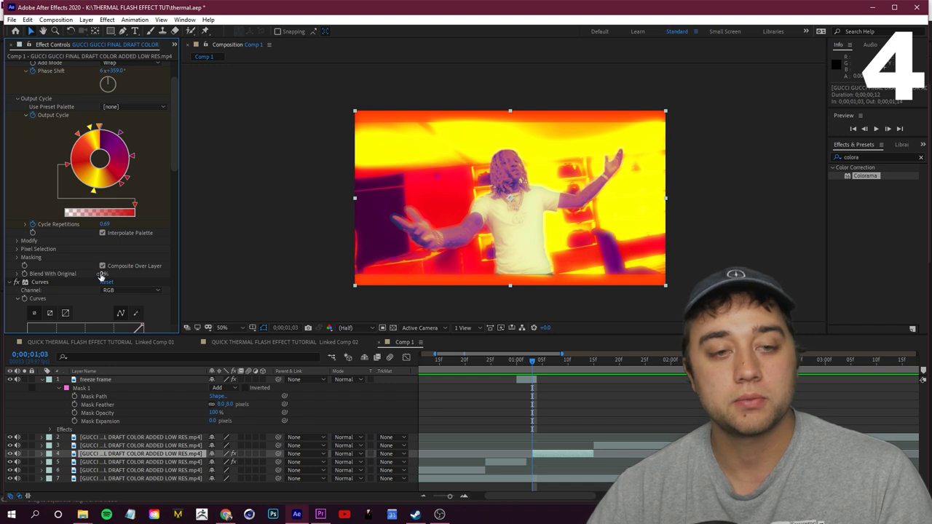
pyautogui.moveTo(107, 274); pyautogui.dragTo(191, 275)
pyautogui.moveTo(575, 362); pyautogui.dragTo(462, 399)
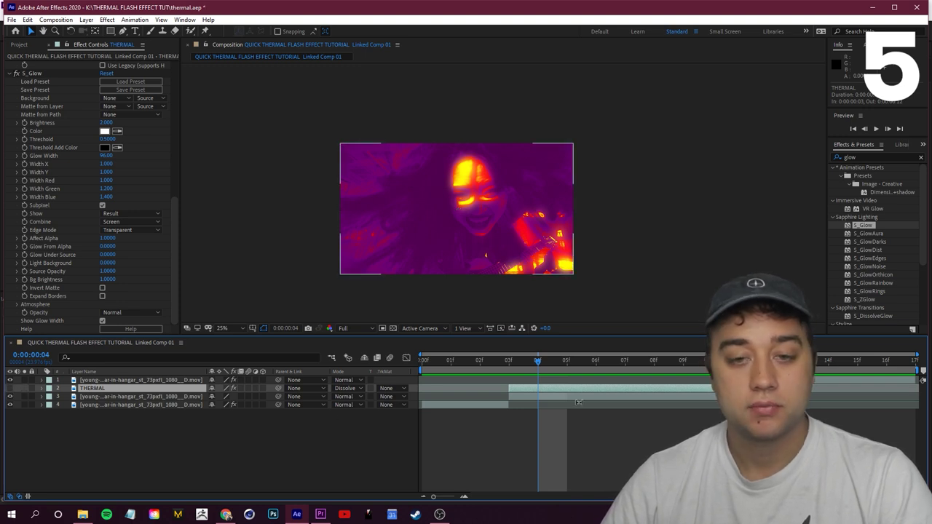
# Step: Check the plain guitar clip beneath the THERMAL layer in Linked Comp 01, and turn the THERMAL layer's visibility on
pyautogui.click(132, 397)
pyautogui.moveTo(537, 357); pyautogui.dragTo(564, 367)
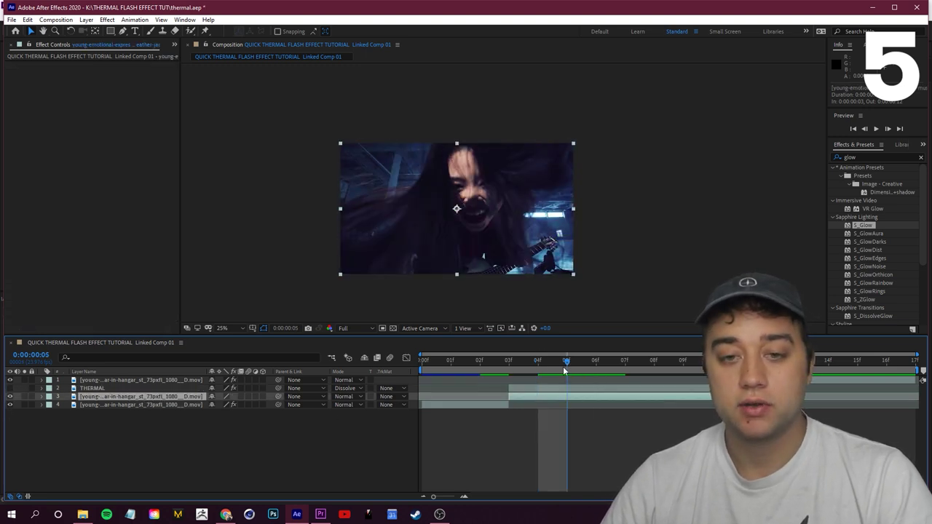
pyautogui.click(581, 403)
pyautogui.click(580, 398)
pyautogui.doubleClick(565, 396)
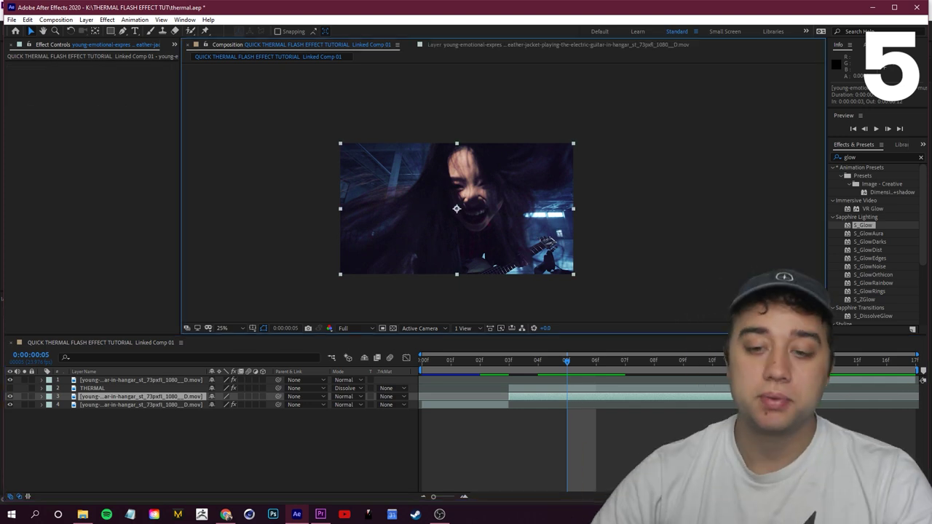
pyautogui.click(92, 388)
pyautogui.click(9, 388)
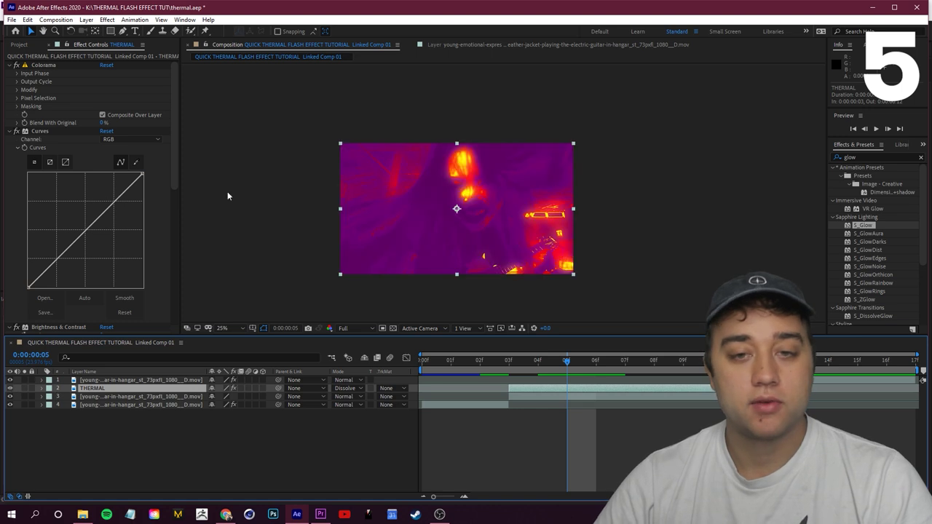
# Step: Scrub and play the first frames of the guitar clip to examine the THERMAL layer's flash
pyautogui.click(519, 364)
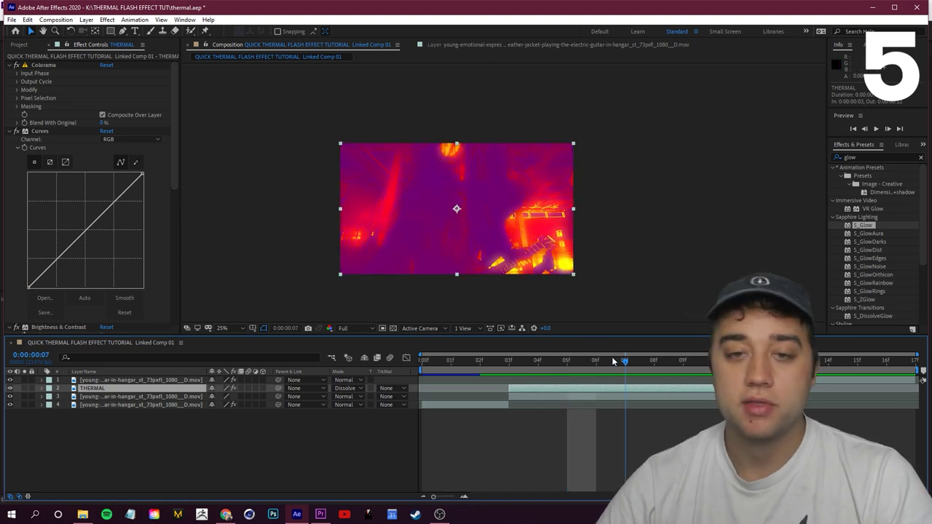
pyautogui.moveTo(519, 365); pyautogui.dragTo(549, 414)
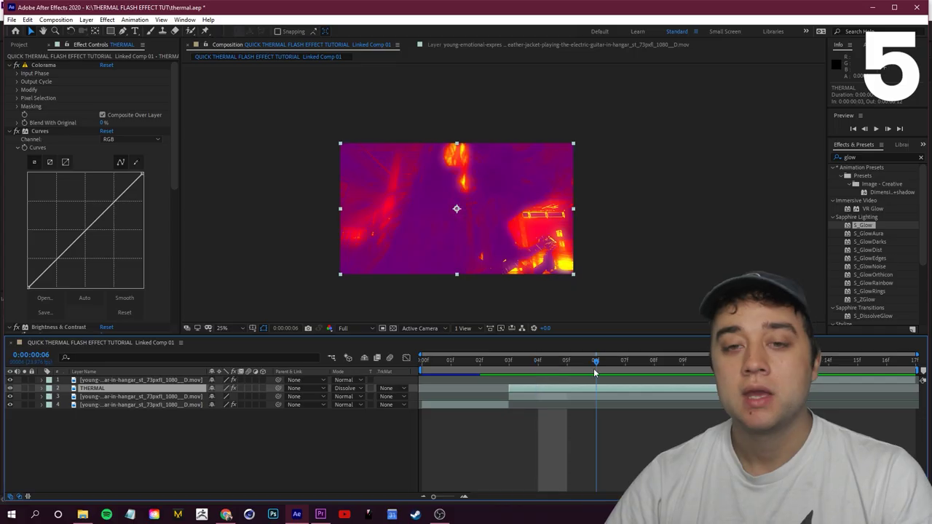
pyautogui.moveTo(593, 371); pyautogui.dragTo(470, 377)
pyautogui.press('space')
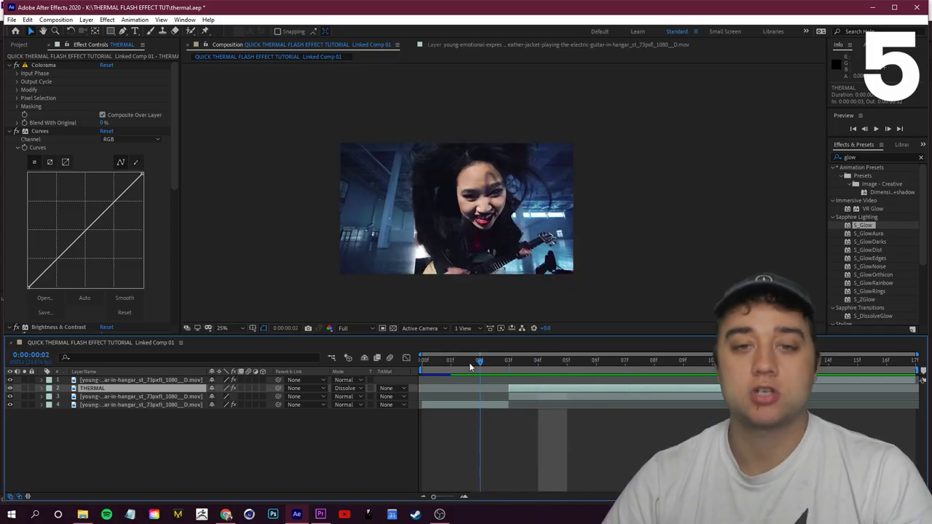
# Step: Play the guitar clip, clear the effect search, and draw a wide rectangular mask across the performer's face on the THERMAL layer at frame 4
pyautogui.press('space')
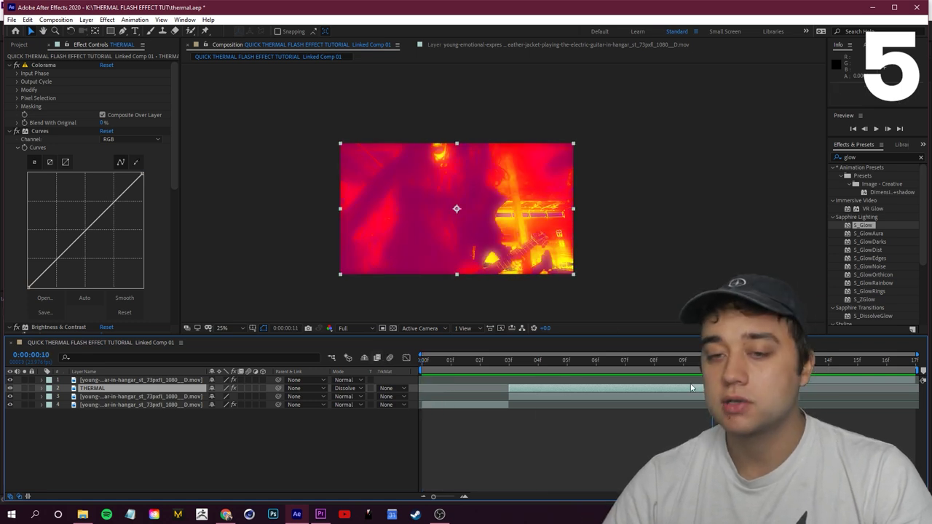
pyautogui.click(541, 362)
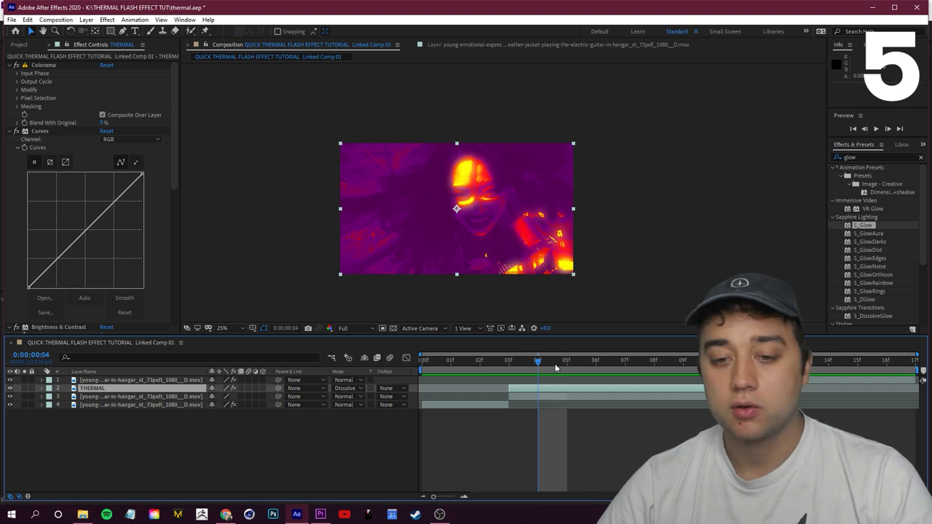
pyautogui.hotkey('ctrl', '5')
pyautogui.press('BackSpace')
pyautogui.click(549, 391)
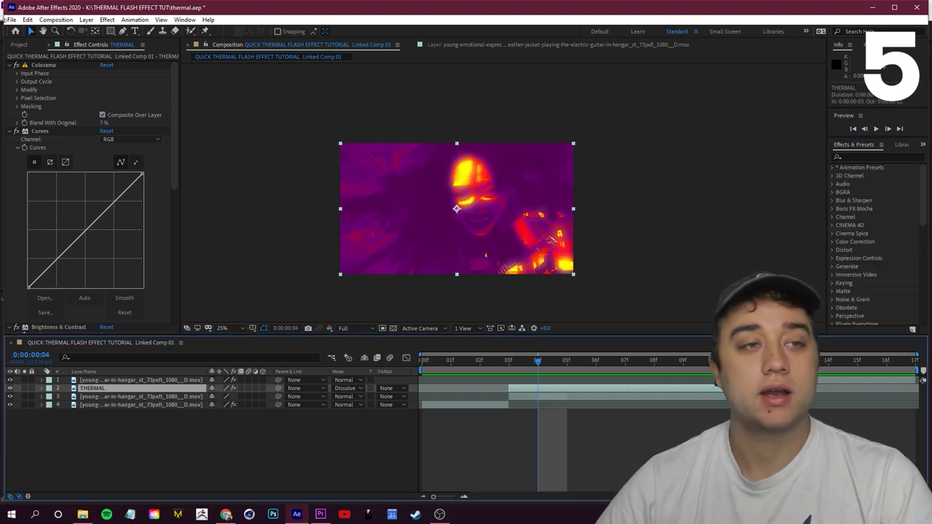
pyautogui.click(111, 32)
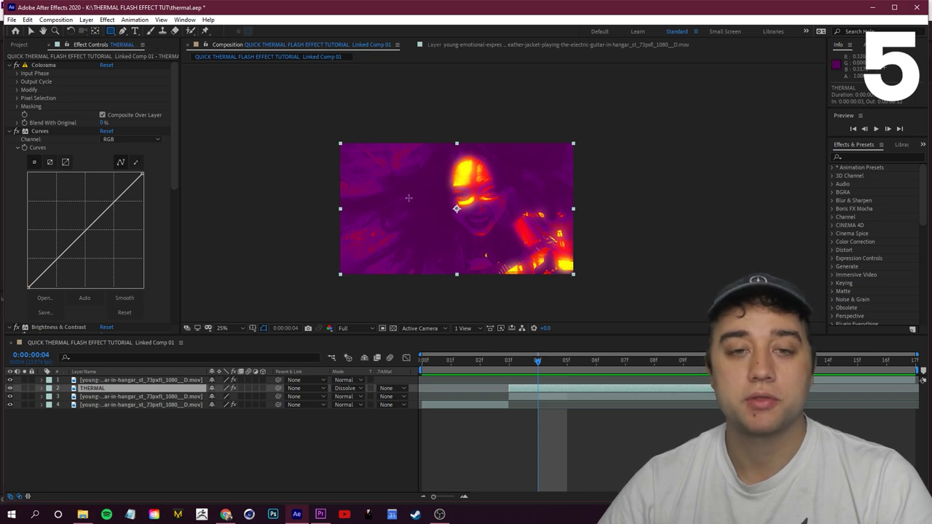
pyautogui.moveTo(373, 178); pyautogui.dragTo(549, 212)
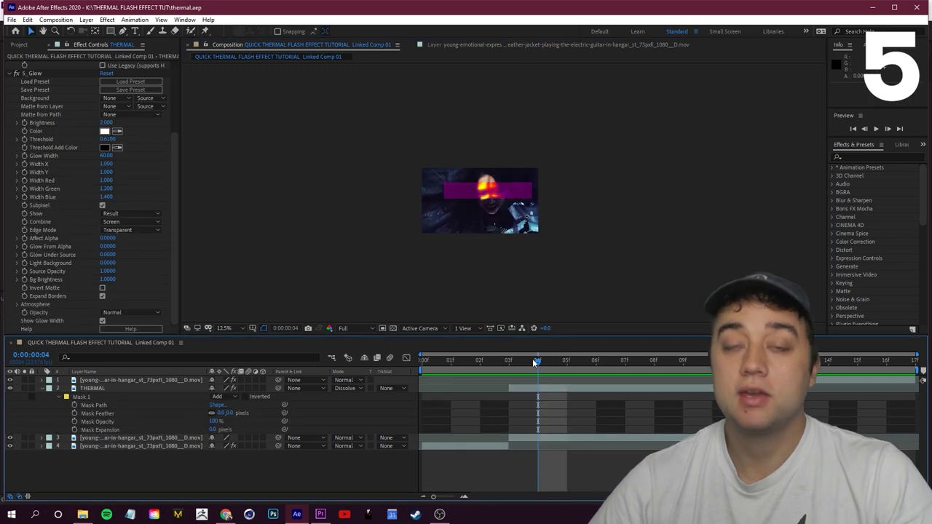
# Step: Split the THERMAL layer at frame 5 and mask the second part with a thin horizontal bar and a vertical bar
pyautogui.scroll(1, 502, 242)
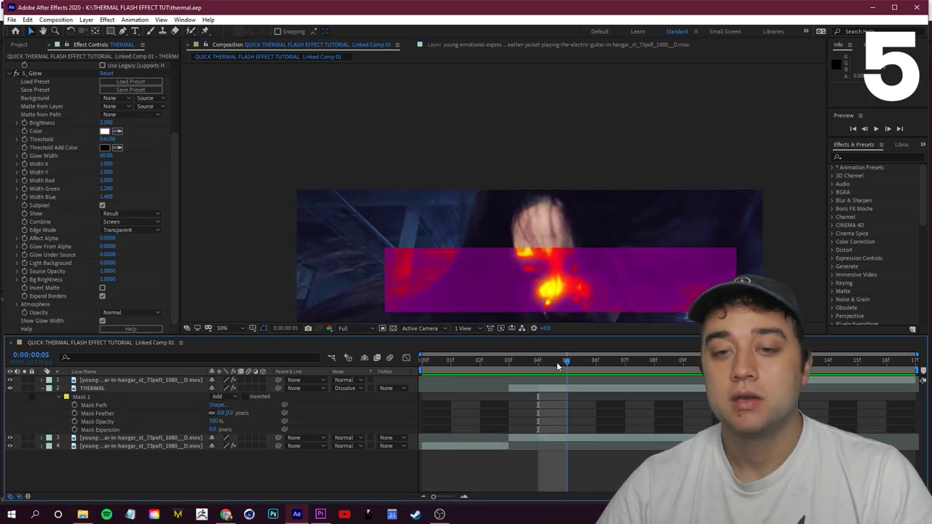
pyautogui.moveTo(556, 362); pyautogui.dragTo(540, 365)
pyautogui.moveTo(572, 274); pyautogui.dragTo(473, 156)
pyautogui.moveTo(544, 363); pyautogui.dragTo(579, 388)
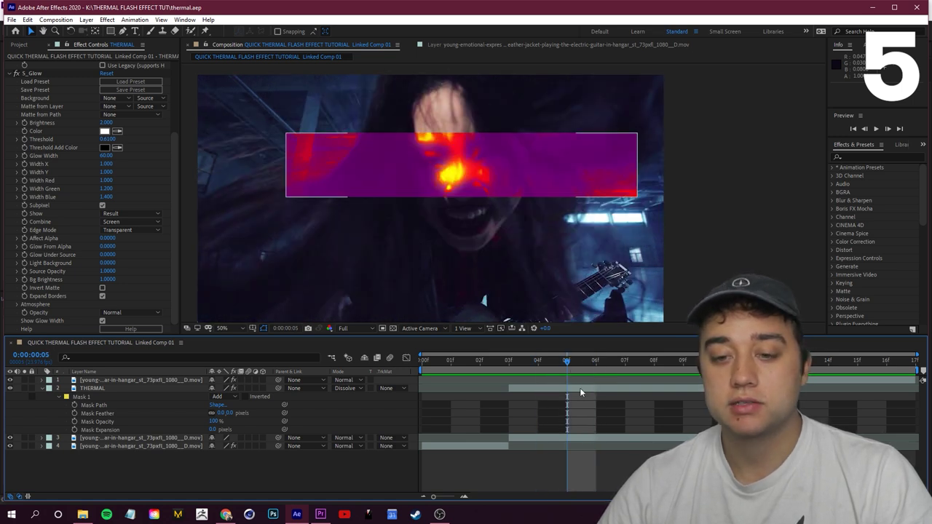
pyautogui.click(579, 390)
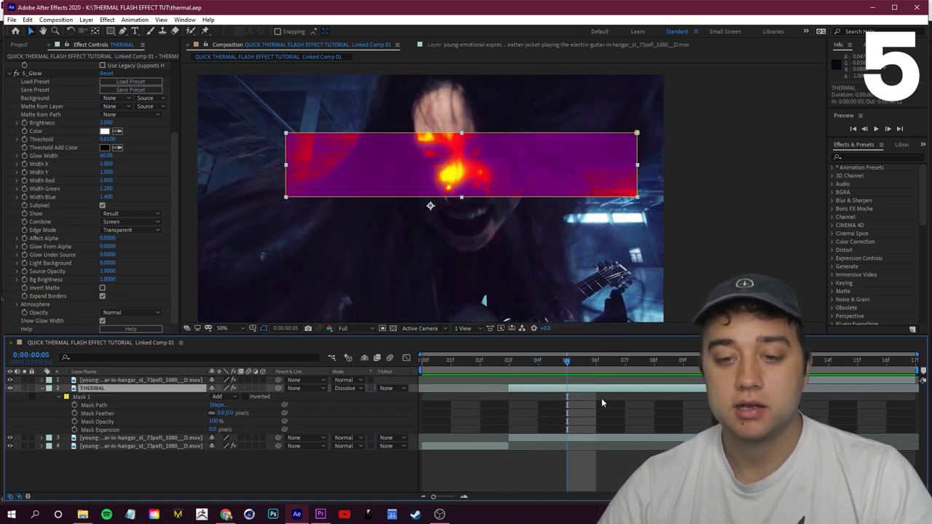
pyautogui.hotkey('ctrl', 'd')
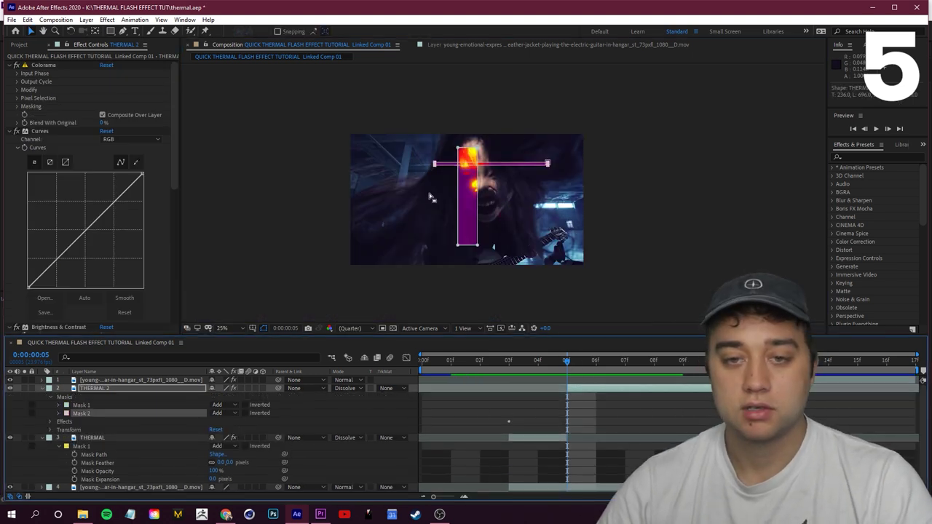
# Step: Split the THERMAL 2 layer at frame 7
pyautogui.scroll(2, 428, 202)
pyautogui.press('pagedown')
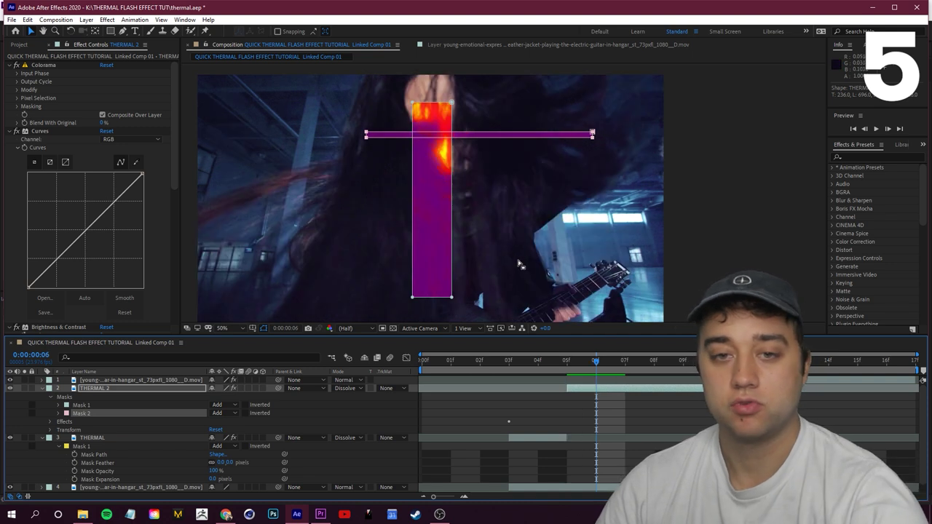
pyautogui.click(621, 391)
pyautogui.press('pagedown')
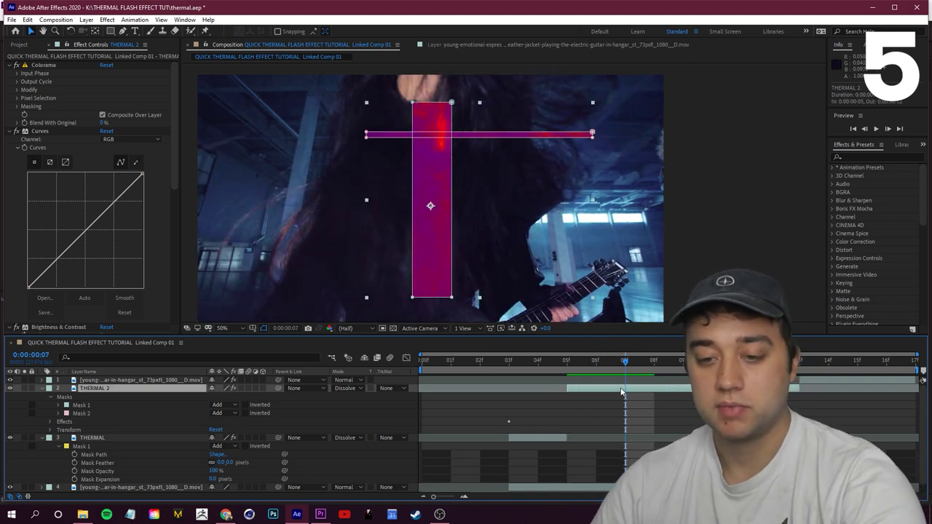
pyautogui.hotkey('ctrl', 'shift', 'd')
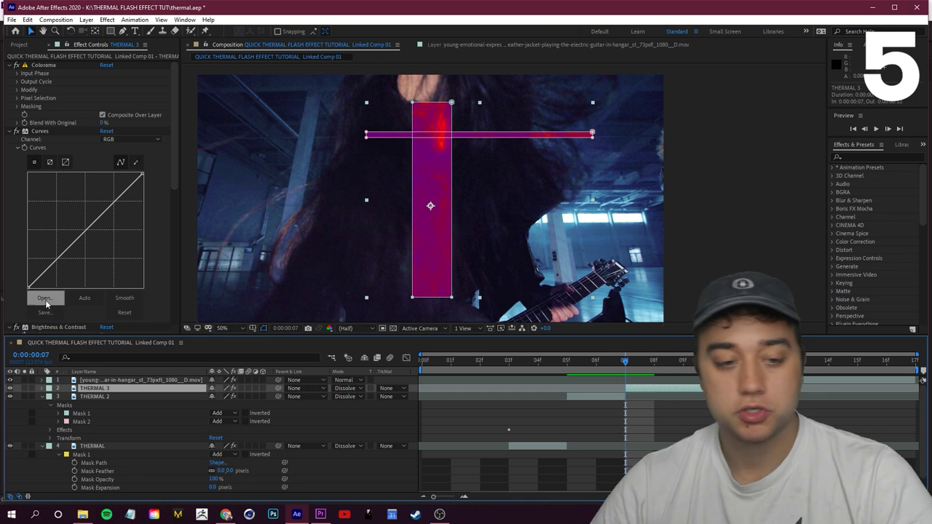
# Step: Delete both masks from the THERMAL 3 layer
pyautogui.press('m')
pyautogui.click(88, 398)
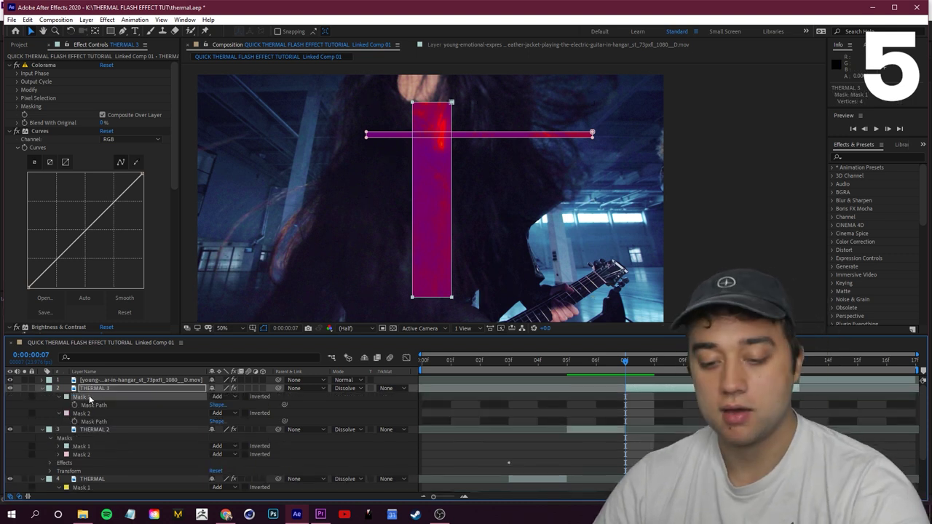
pyautogui.press('Delete')
pyautogui.click(88, 398)
pyautogui.press('Delete')
# Step: Draw six horizontal and vertical rectangular masks on THERMAL 3, over the performer, the guitar and the image's left side
pyautogui.press('h')
pyautogui.moveTo(416, 113)
pyautogui.mouseDown()
pyautogui.moveTo(434, 141)
pyautogui.moveTo(524, 156)
pyautogui.mouseUp()
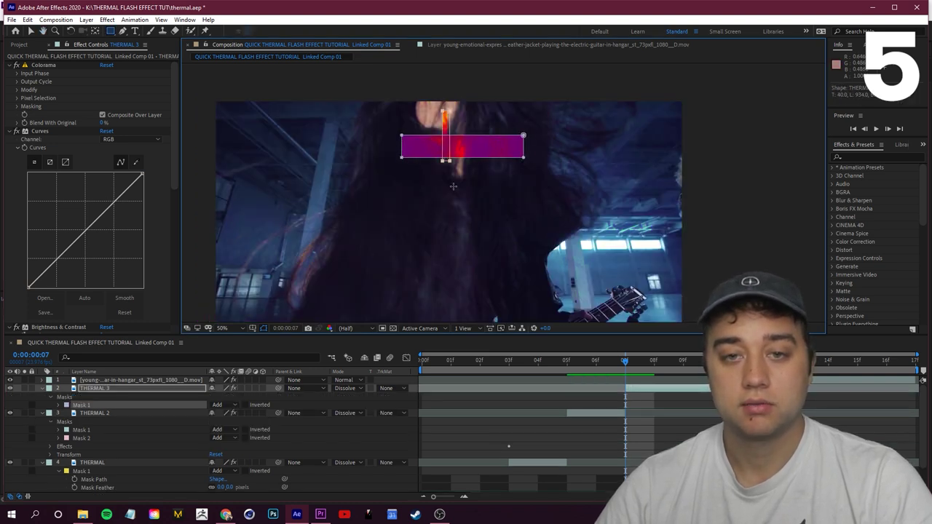
pyautogui.scroll(2, 465, 212)
pyautogui.scroll(-4, 465, 212)
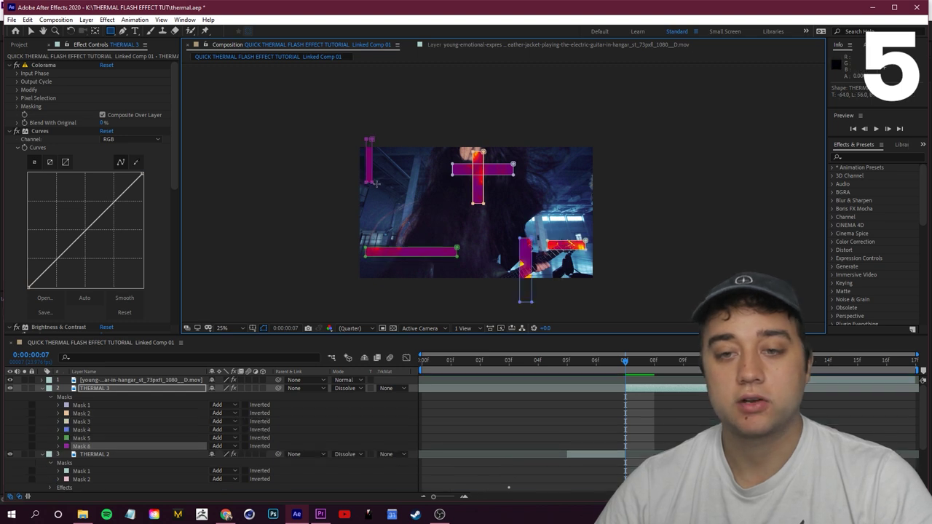
# Step: Split the THERMAL 3 layer at frame 8 and play back the changing mask shapes
pyautogui.moveTo(625, 363); pyautogui.dragTo(652, 391)
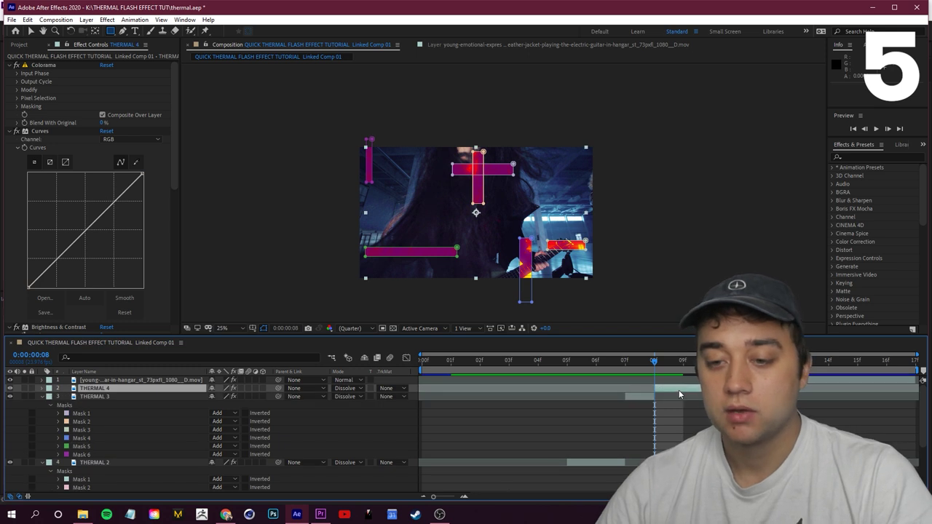
pyautogui.press('space')
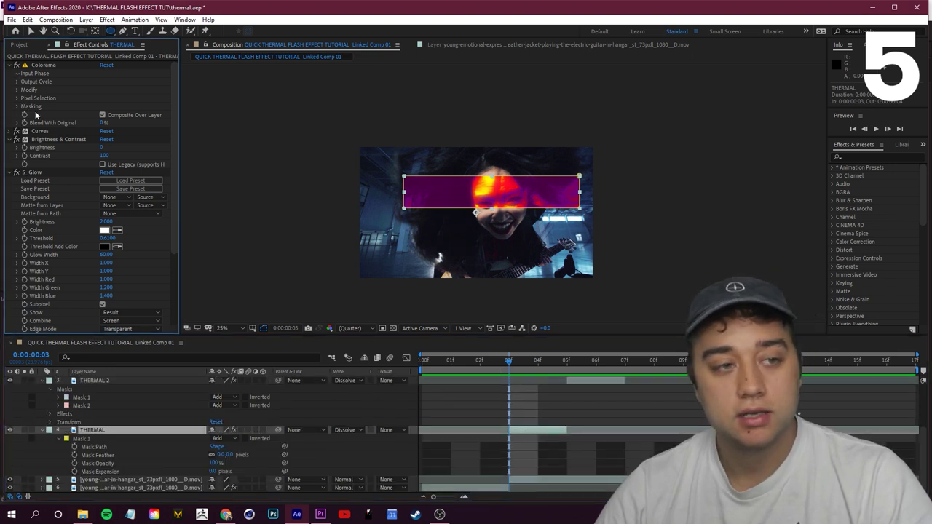
# Step: Animate the Colorama Phase Shift on the first THERMAL layer with keyframes at frames 3 and 6, using 6x+127.0°, and play the result
pyautogui.click(16, 74)
pyautogui.moveTo(110, 126); pyautogui.dragTo(109, 191)
pyautogui.hotkey('ctrl', 'z')
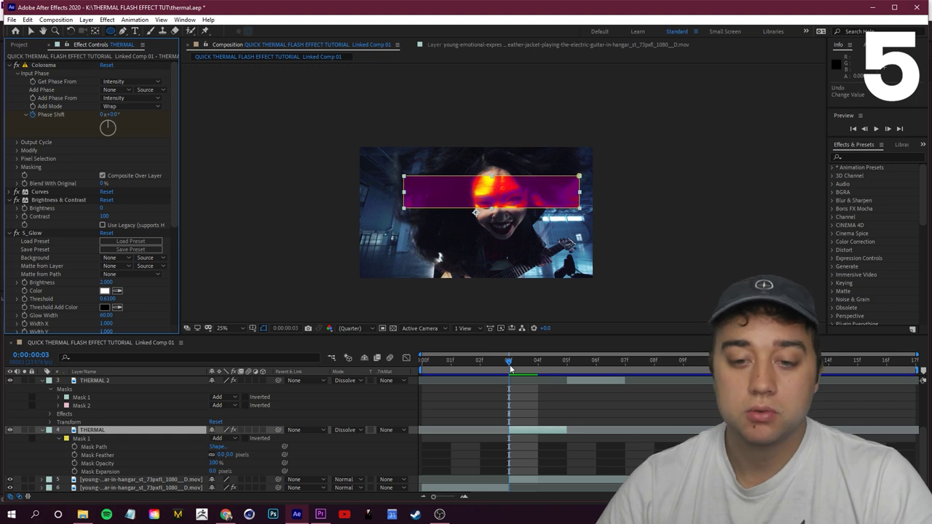
pyautogui.moveTo(509, 363); pyautogui.dragTo(549, 368)
pyautogui.moveTo(109, 127); pyautogui.dragTo(94, 413)
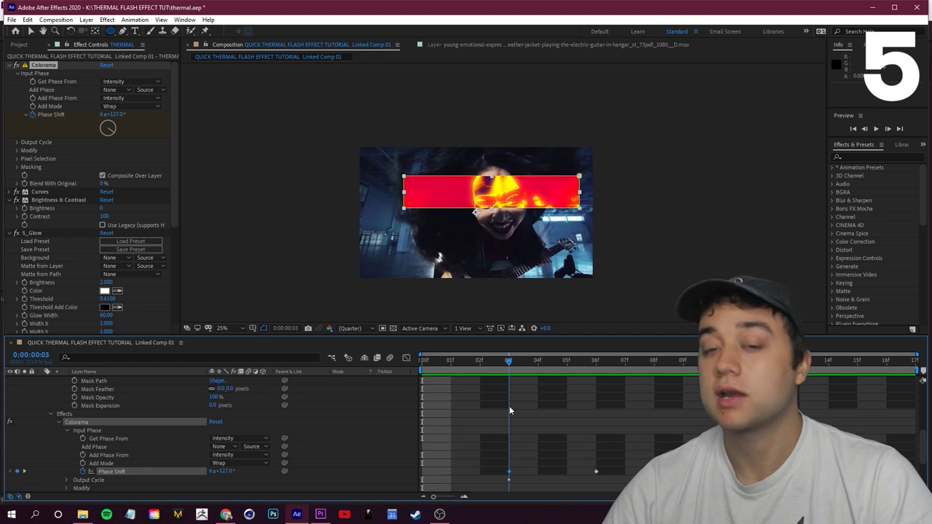
pyautogui.moveTo(509, 405)
pyautogui.mouseDown()
pyautogui.moveTo(627, 401)
pyautogui.moveTo(509, 404)
pyautogui.mouseUp()
pyautogui.press('space')
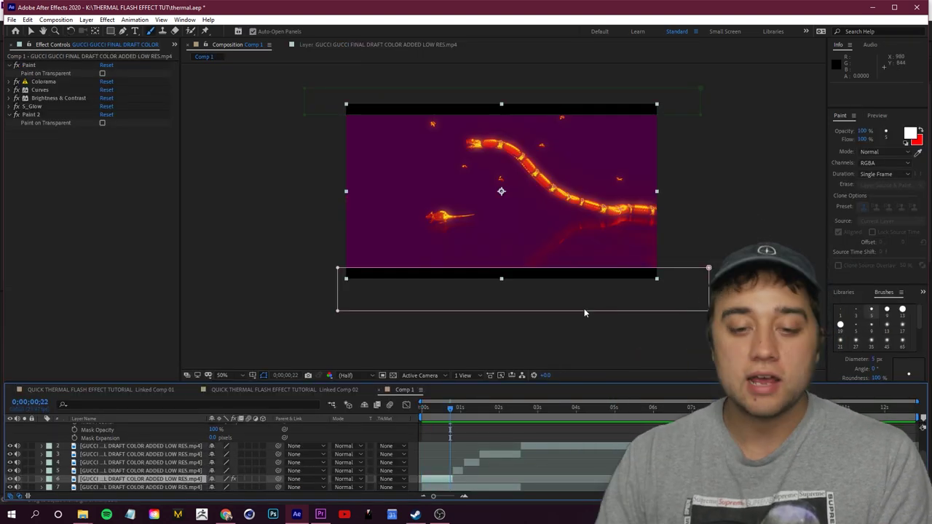
# Step: Return to the first frame of the snake composition Comp 1
pyautogui.press('Home')
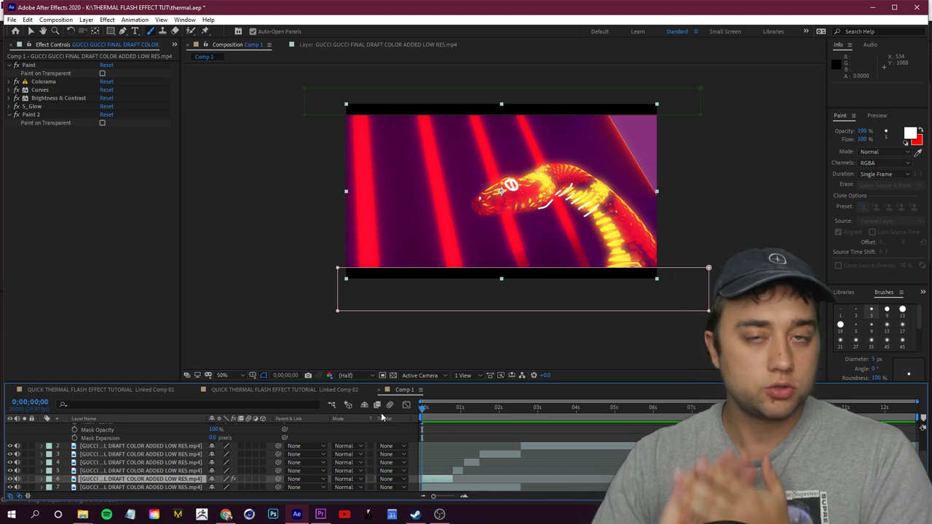